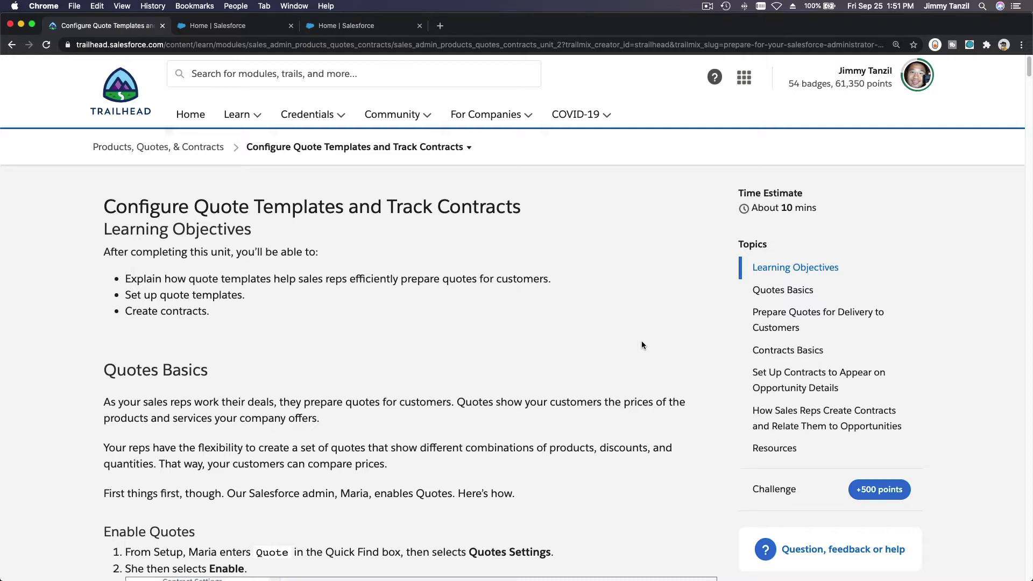
Review the title, objectives and Enable Quotes instructions of the Configure Quote Templates and Track Contracts unit.
{"action": "double_click", "coordinate": [231, 208]}
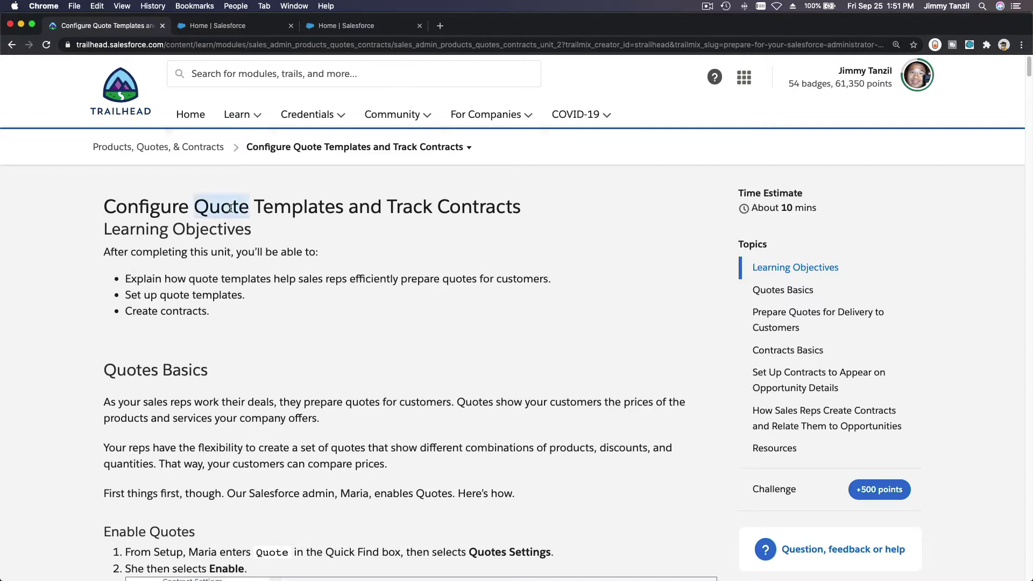
{"action": "double_click", "coordinate": [298, 207]}
{"action": "left_click", "coordinate": [383, 244]}
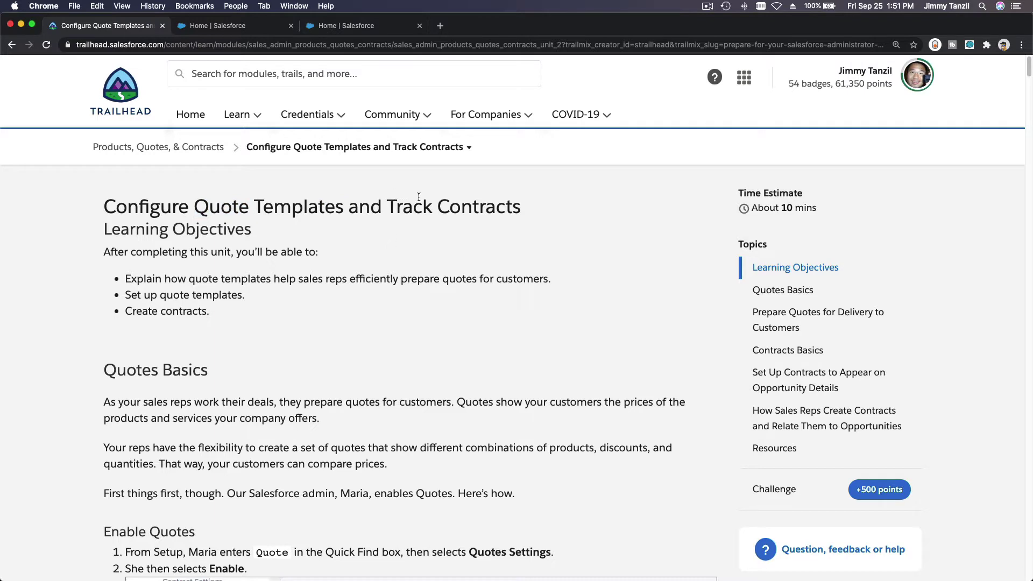
{"action": "double_click", "coordinate": [490, 209]}
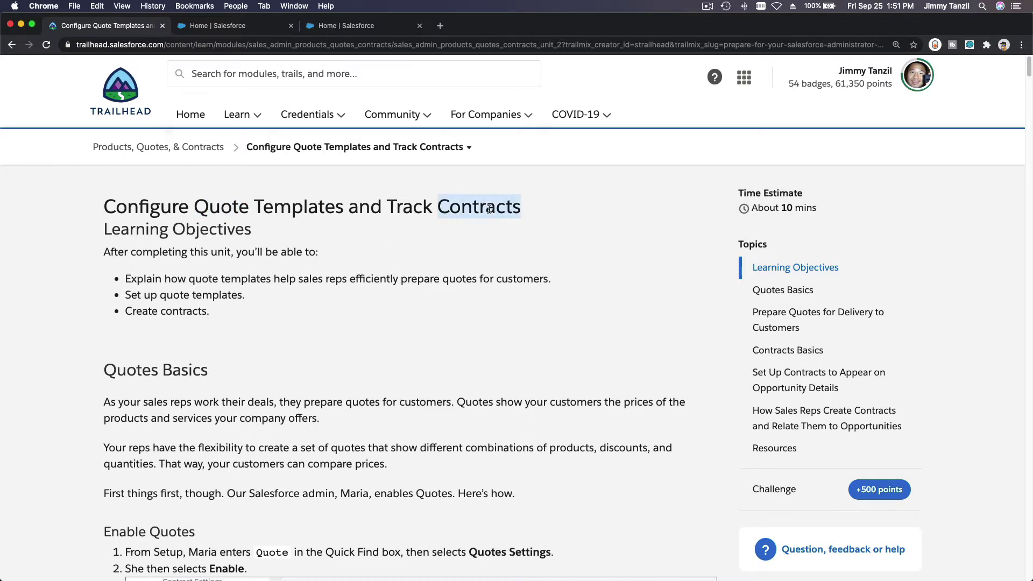
{"action": "left_click", "coordinate": [433, 242]}
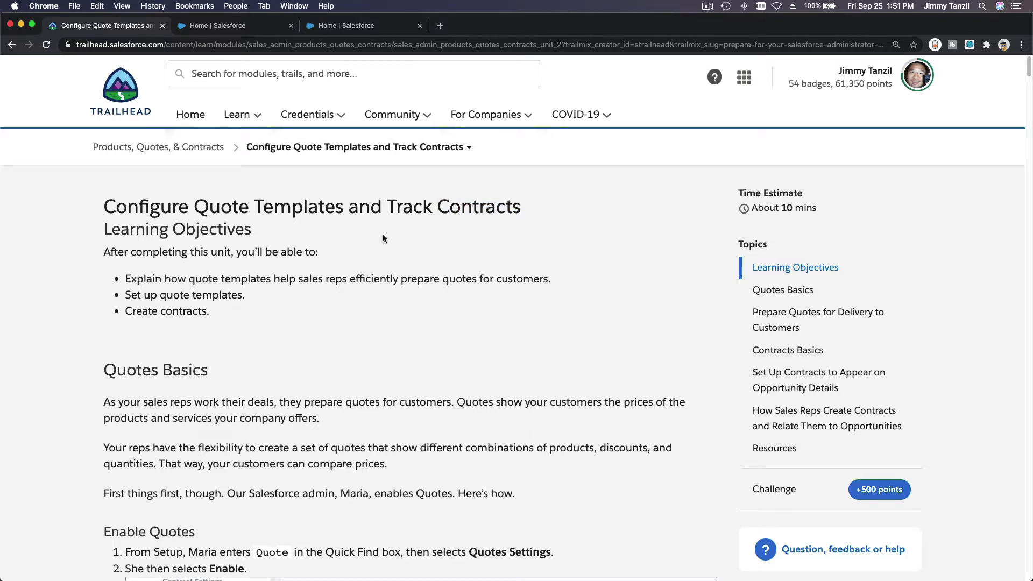
{"action": "scroll", "coordinate": [383, 234], "scroll_direction": "down", "scroll_amount": 5}
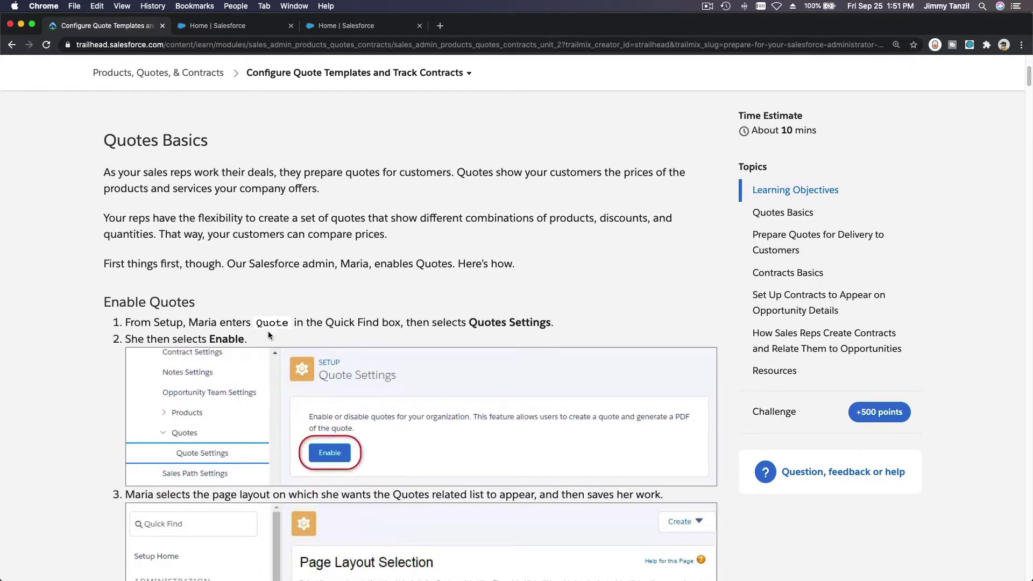
{"action": "scroll", "coordinate": [390, 282], "scroll_direction": "up", "scroll_amount": 5}
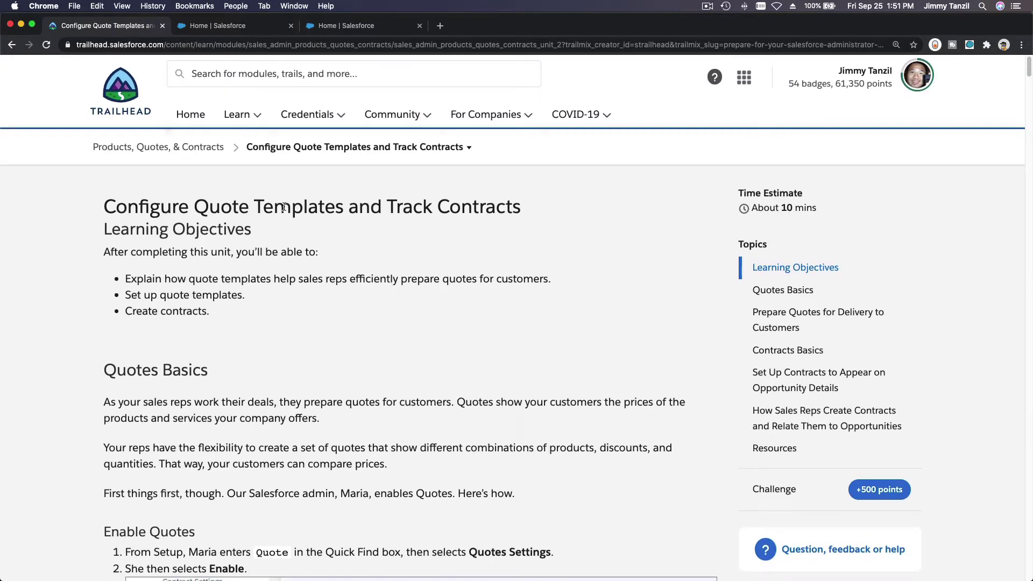
Enable quotes in Salesforce Setup's Quote Settings and add the Quotes related list to the Opportunity Layout.
{"action": "left_click", "coordinate": [348, 27]}
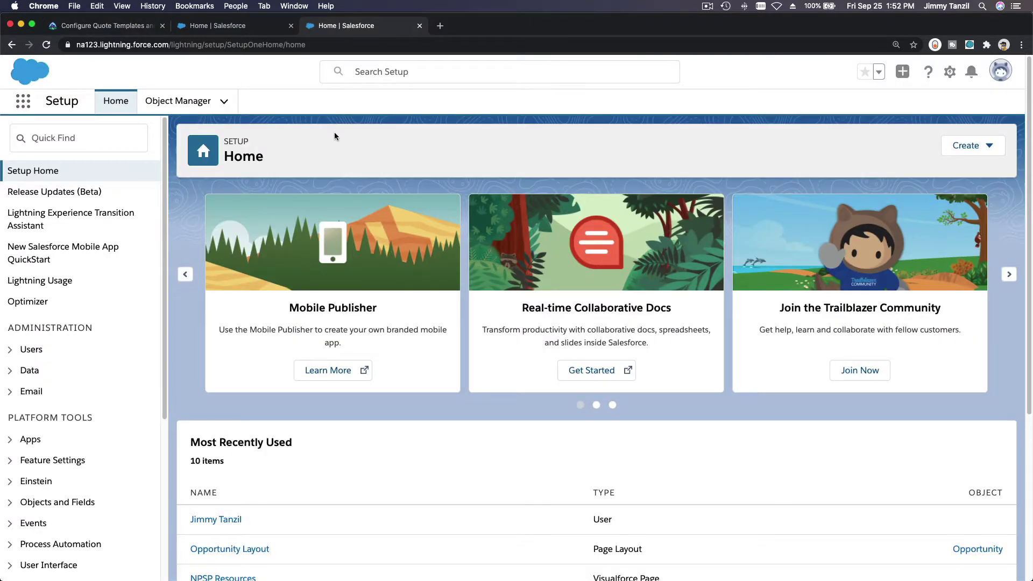
{"action": "left_click", "coordinate": [105, 142]}
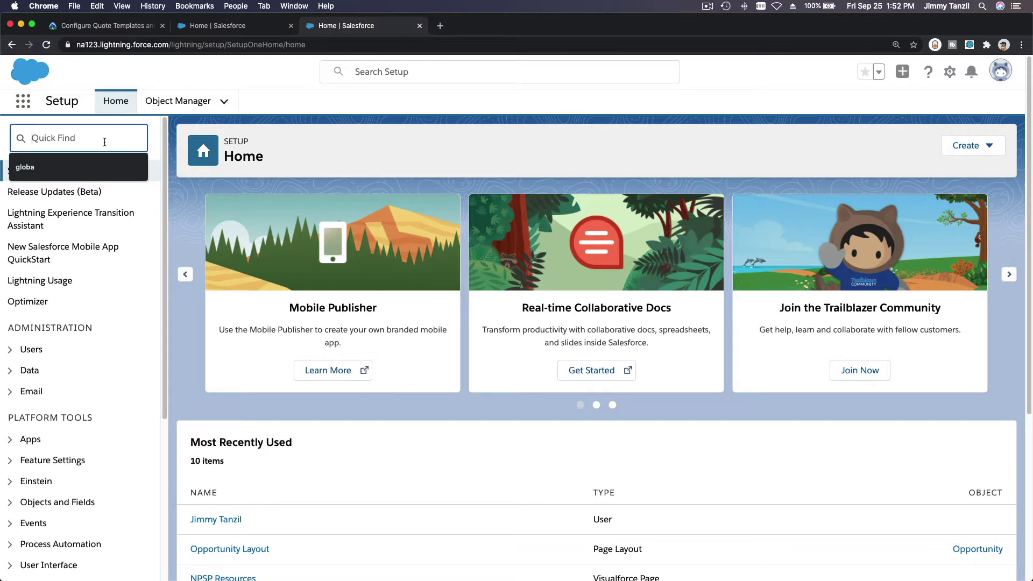
{"action": "type", "text": "quote"}
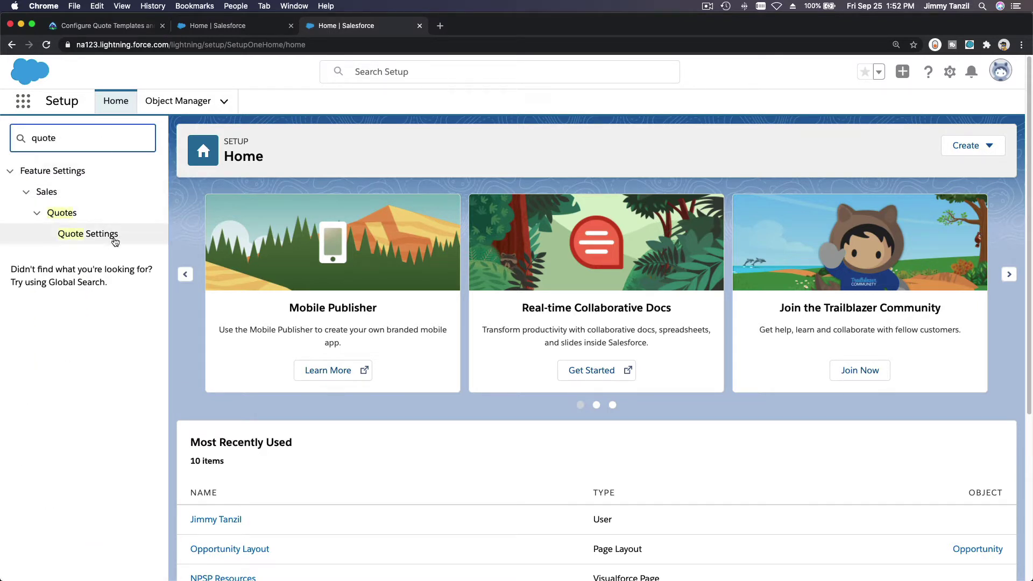
{"action": "left_click", "coordinate": [114, 237]}
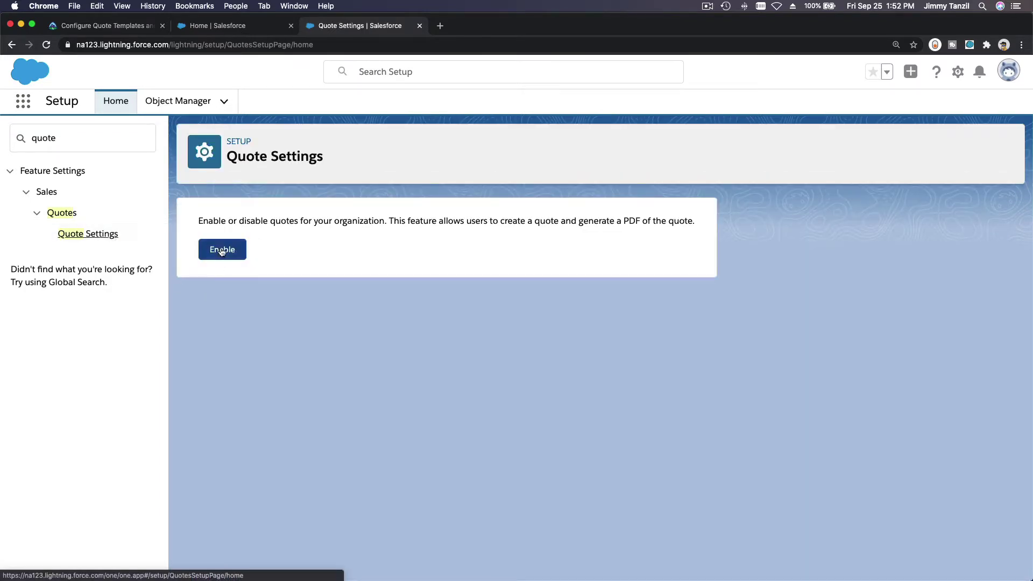
{"action": "left_click", "coordinate": [221, 250]}
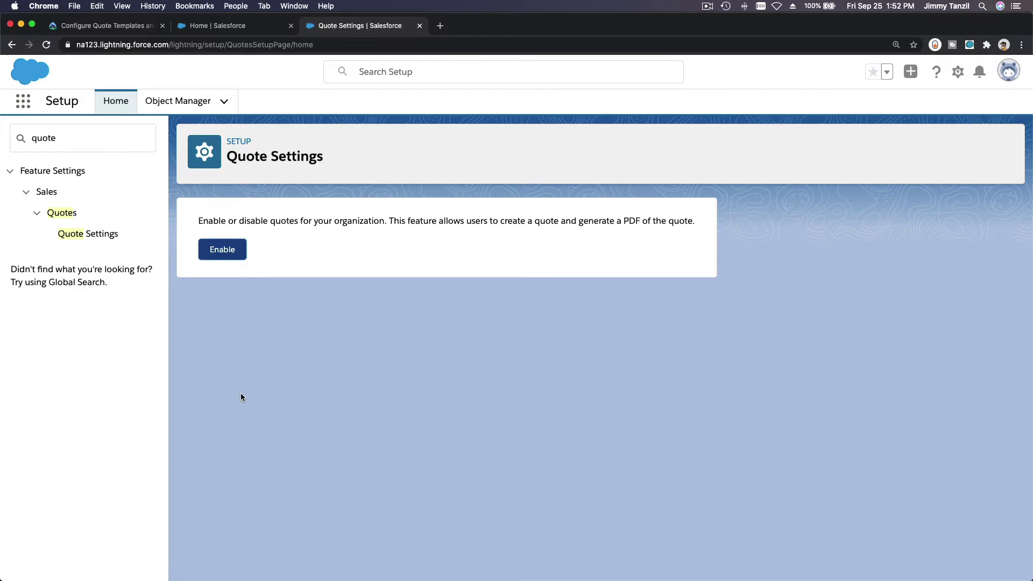
{"action": "left_click", "coordinate": [224, 254]}
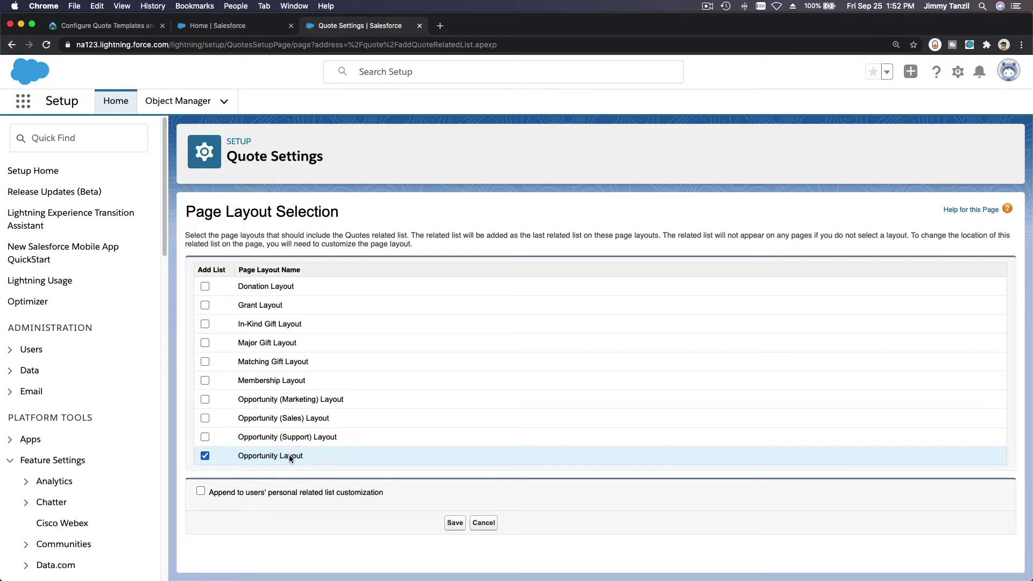
{"action": "left_click", "coordinate": [455, 523]}
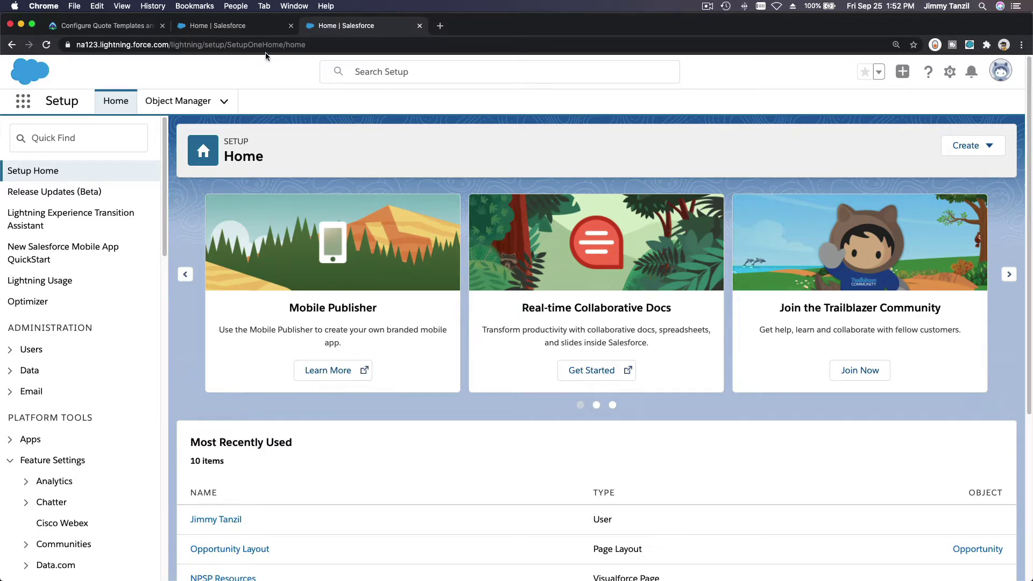
Open the Tesla, Inc account record in the Sales app.
{"action": "left_click", "coordinate": [227, 29]}
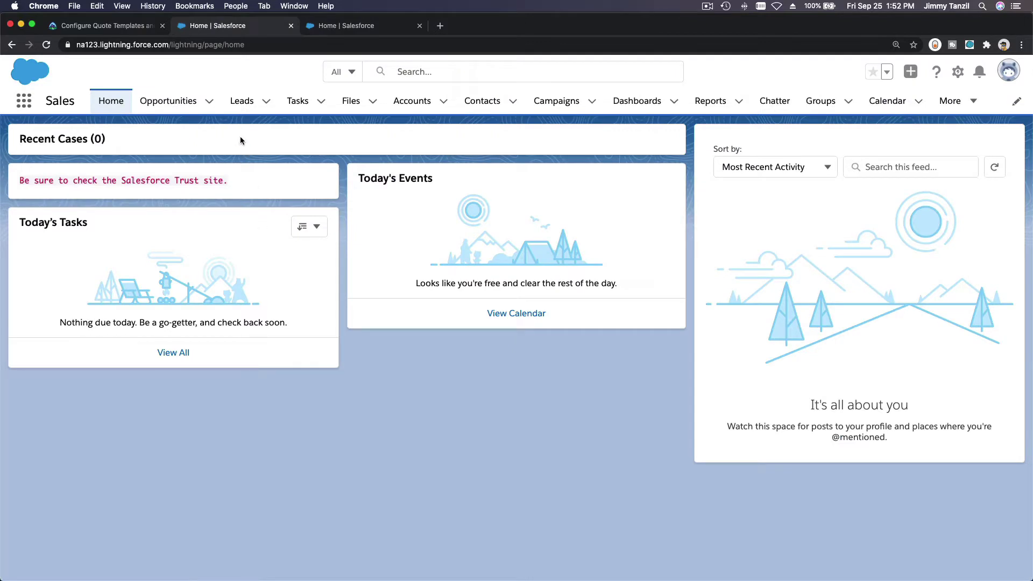
{"action": "left_click", "coordinate": [415, 105]}
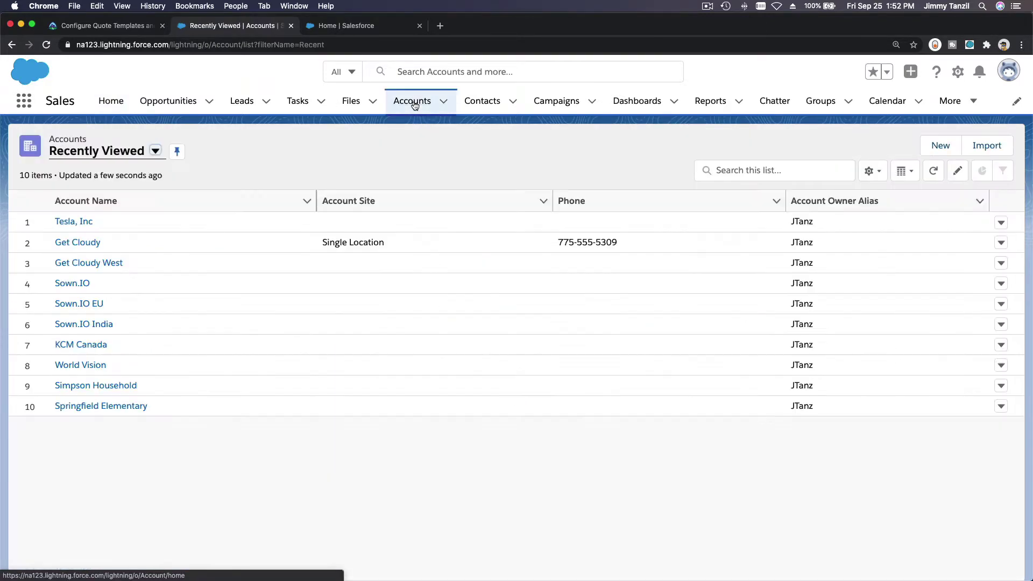
{"action": "left_click", "coordinate": [81, 223]}
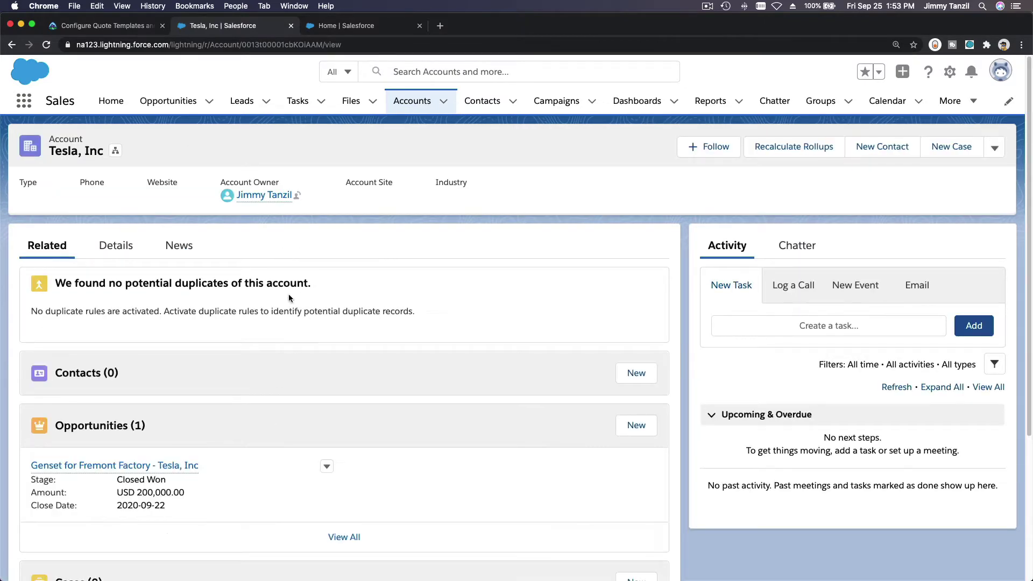
Start a new opportunity from the Tesla, Inc account and name it "Genset for Giga Factory - Texas".
{"action": "scroll", "coordinate": [271, 349], "scroll_direction": "down", "scroll_amount": 3}
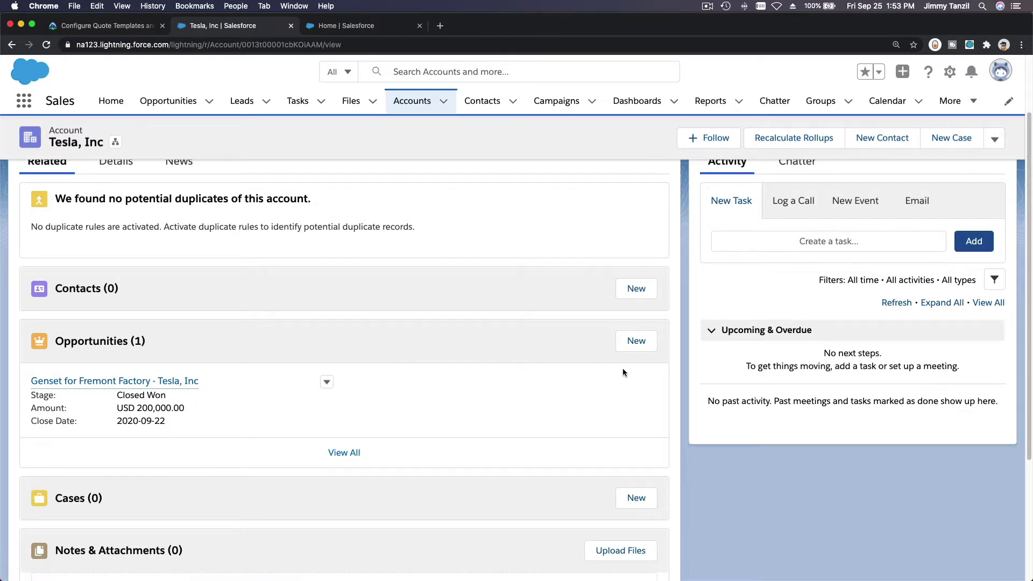
{"action": "left_click", "coordinate": [630, 344]}
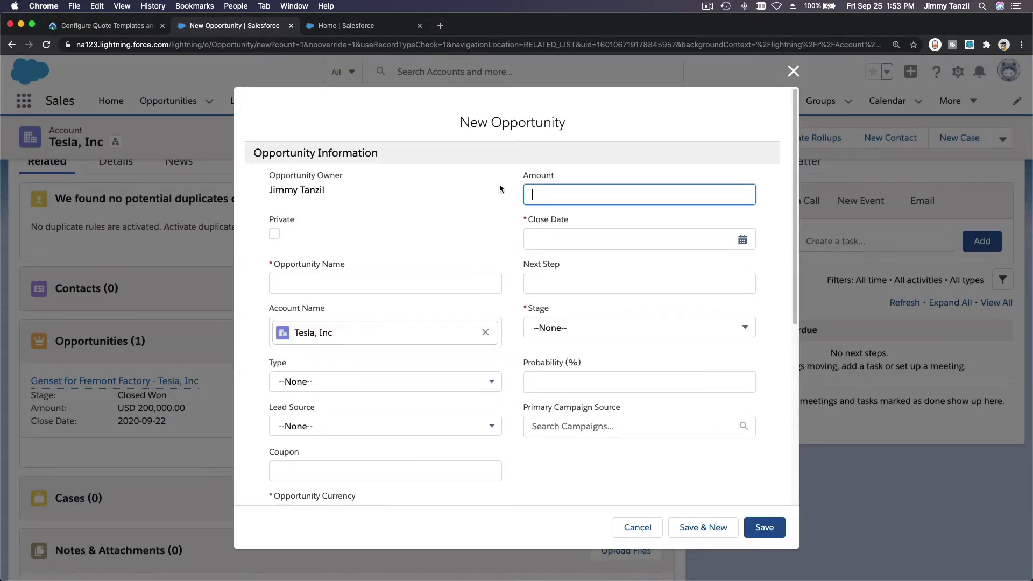
{"action": "left_click", "coordinate": [381, 280]}
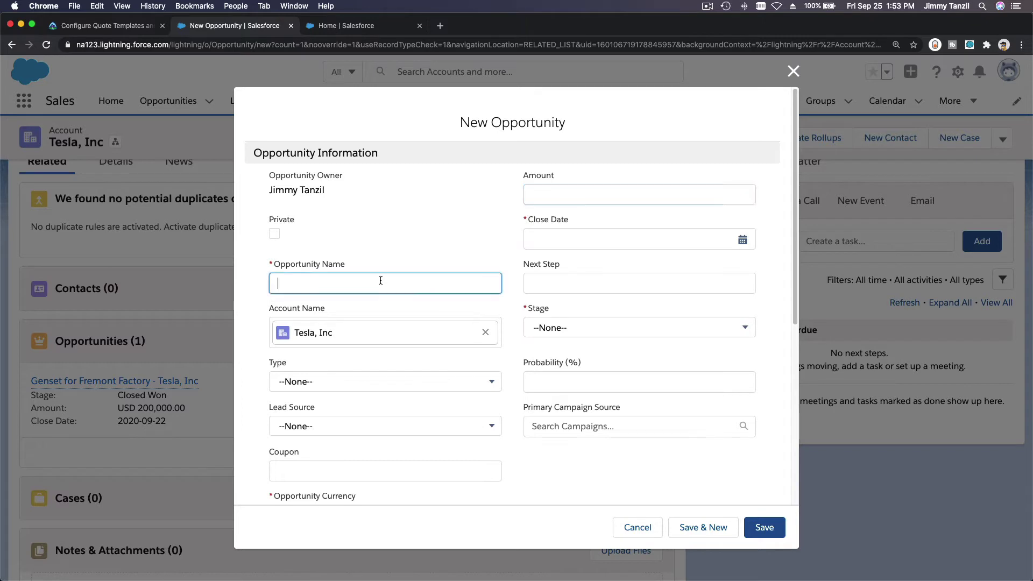
{"action": "type", "text": "Genset for Giga Factory "}
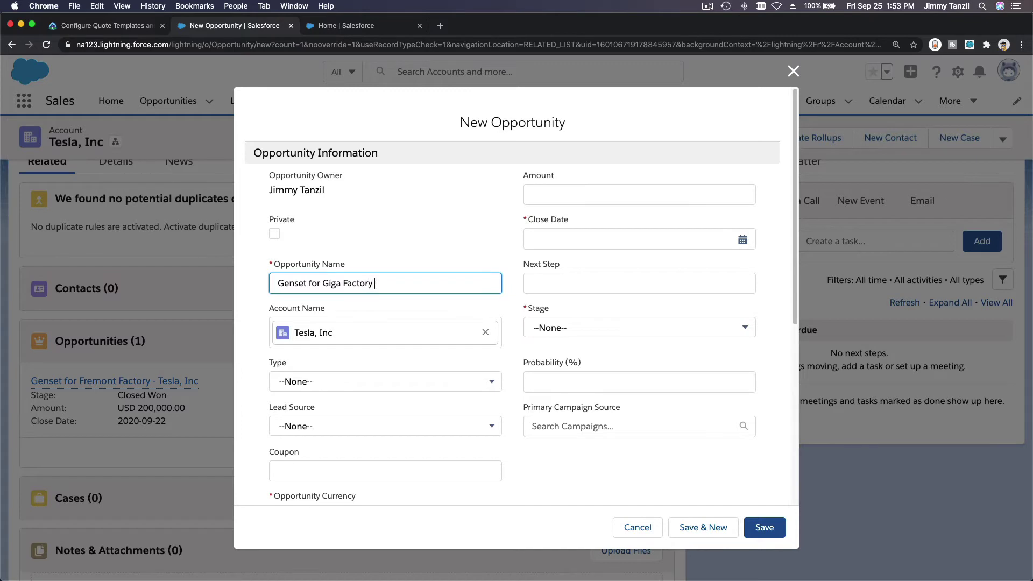
{"action": "type", "text": "- Texas"}
Set the new opportunity's close date to 2021-10-01.
{"action": "left_click", "coordinate": [582, 237]}
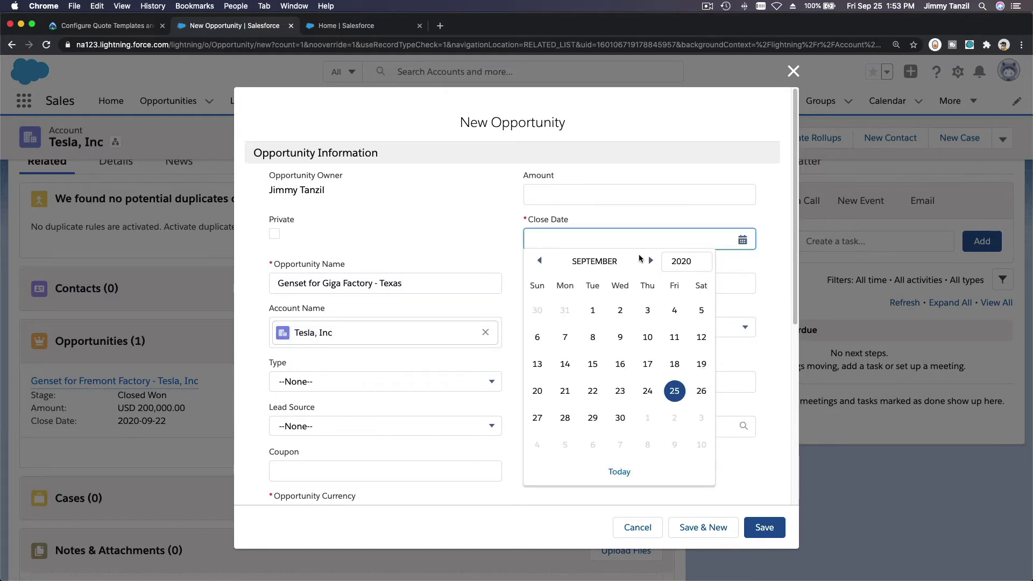
{"action": "left_click", "coordinate": [652, 261]}
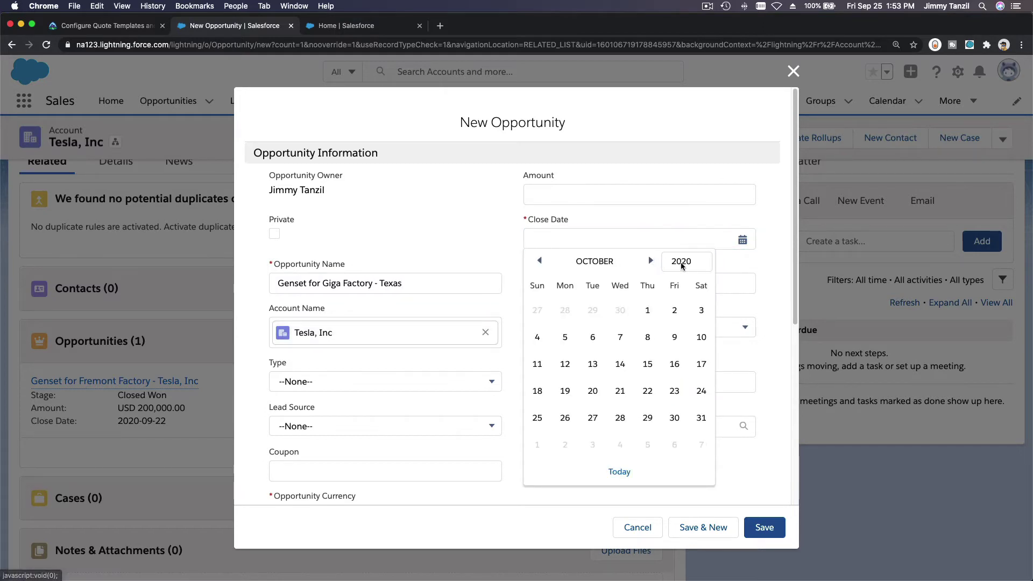
{"action": "left_click", "coordinate": [698, 263]}
{"action": "left_click", "coordinate": [697, 277]}
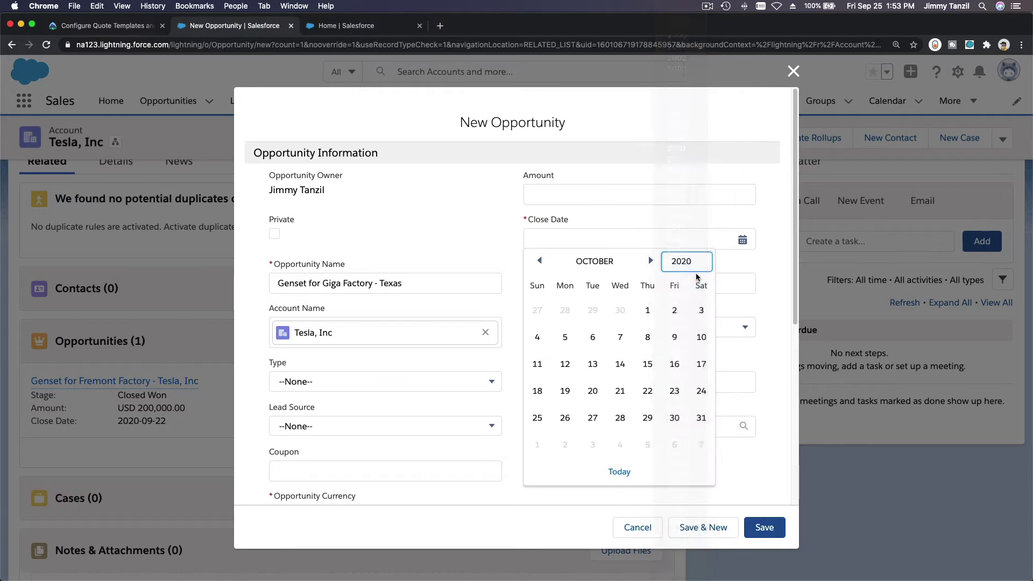
{"action": "left_click", "coordinate": [674, 311]}
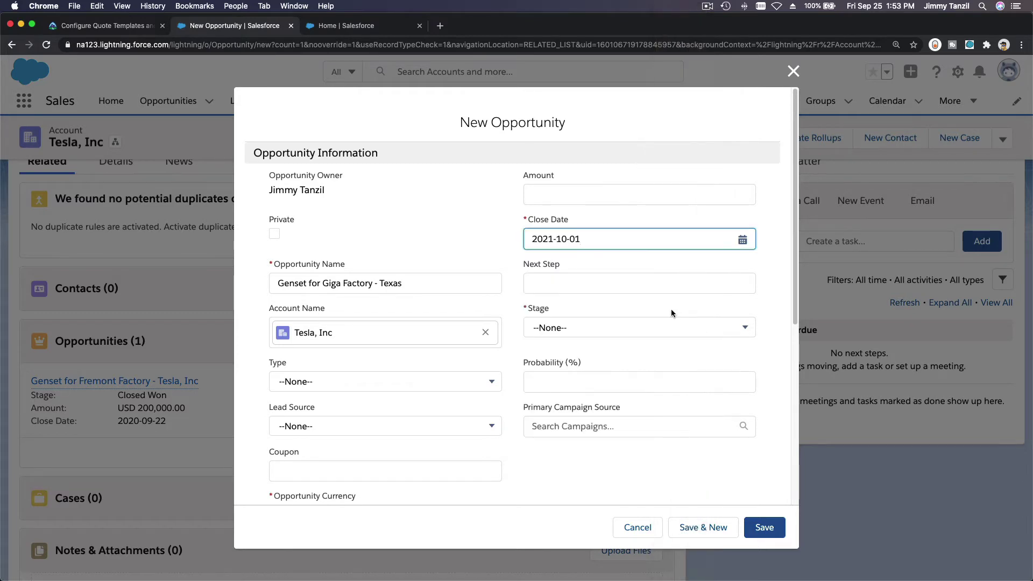
Set the opportunity's stage to Negotiation/Review and its amount to 25000000.
{"action": "left_click", "coordinate": [628, 330]}
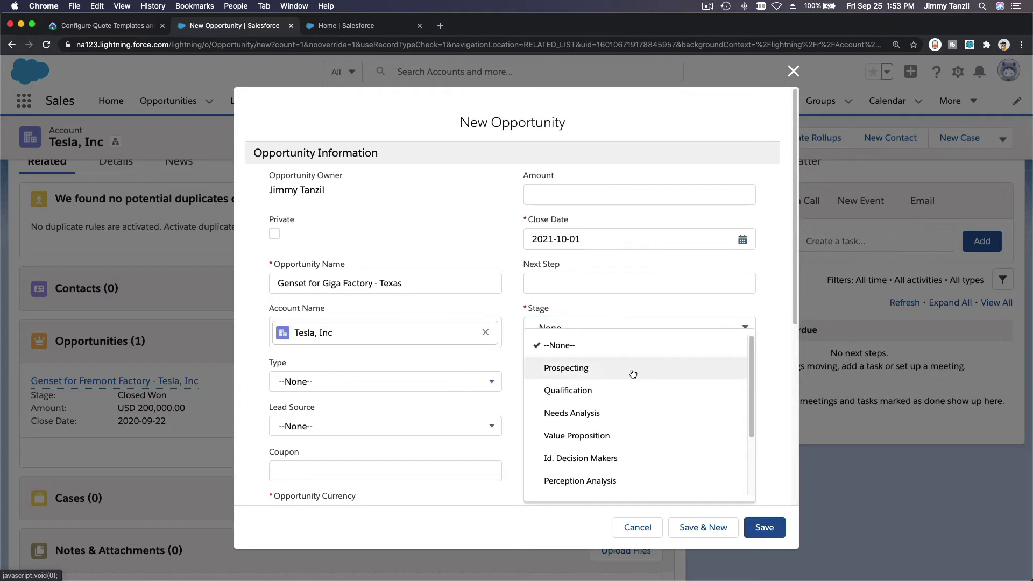
{"action": "scroll", "coordinate": [639, 401], "scroll_direction": "down", "scroll_amount": 4}
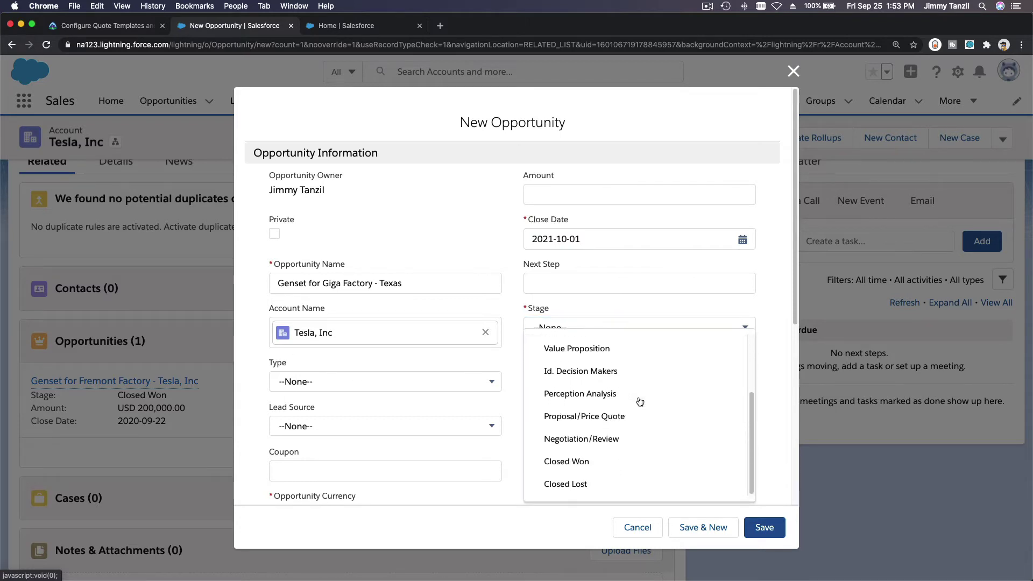
{"action": "left_click", "coordinate": [644, 441]}
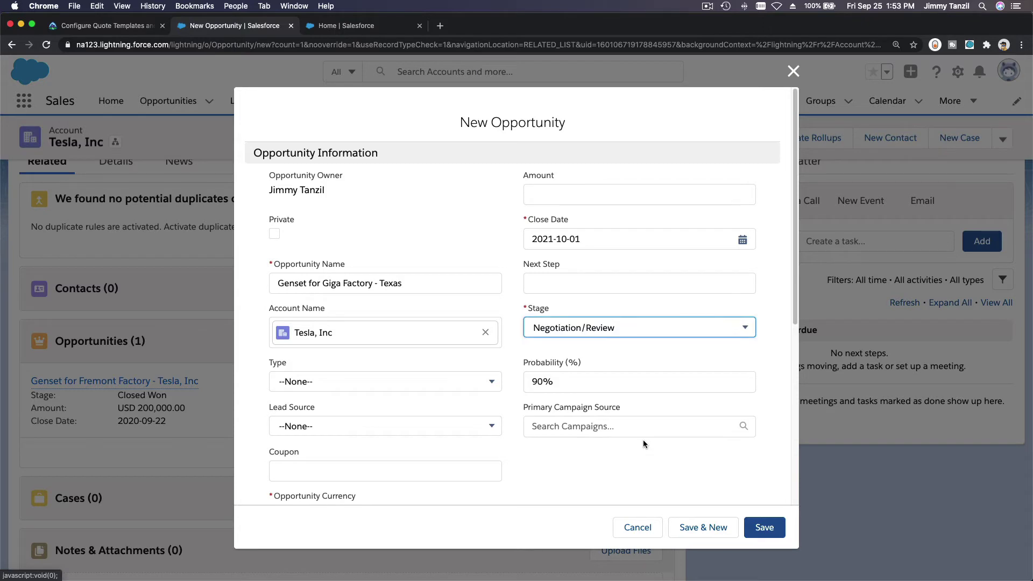
{"action": "left_click", "coordinate": [767, 359]}
{"action": "left_click", "coordinate": [634, 196]}
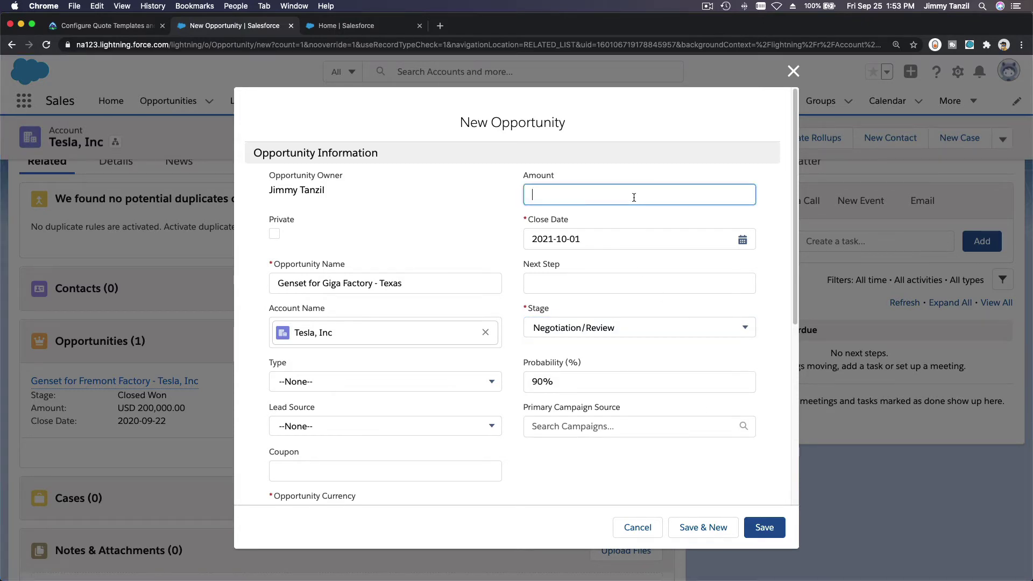
{"action": "type", "text": "25000000"}
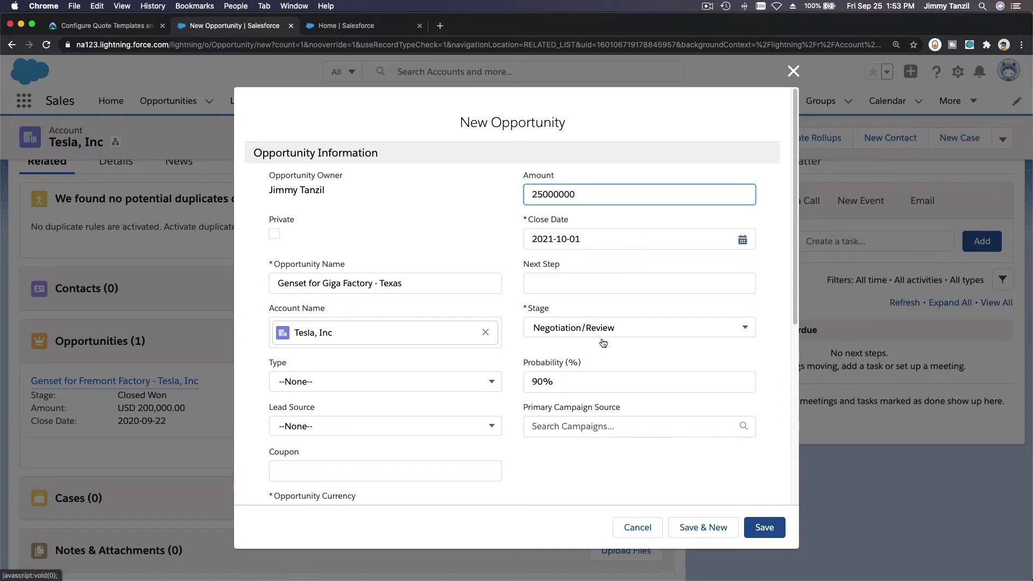
{"action": "left_click", "coordinate": [582, 451]}
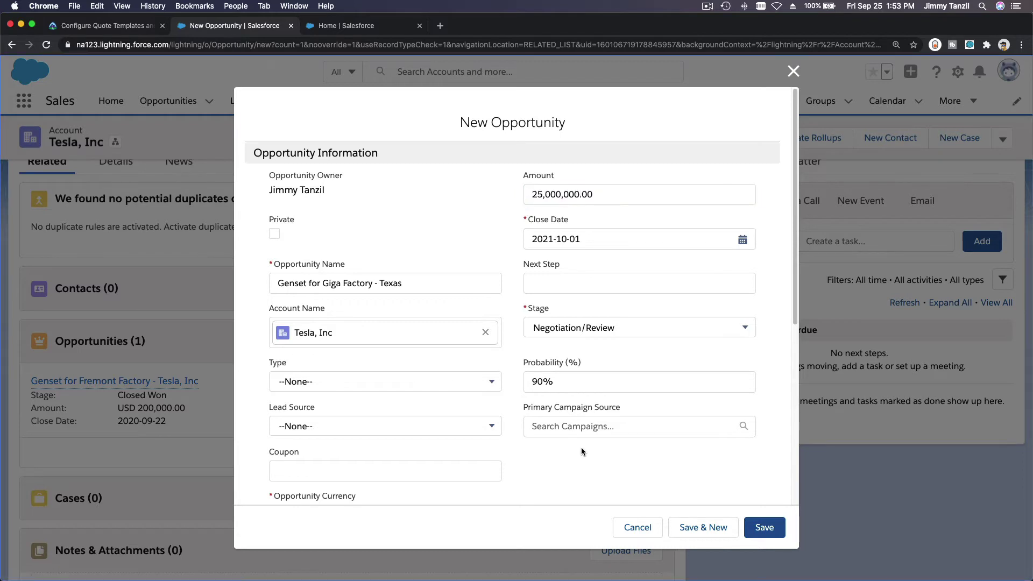
Save the new opportunity and open the Genset for Giga Factory - Texas record.
{"action": "scroll", "coordinate": [581, 448], "scroll_direction": "down", "scroll_amount": 3}
{"action": "scroll", "coordinate": [516, 362], "scroll_direction": "down", "scroll_amount": 3}
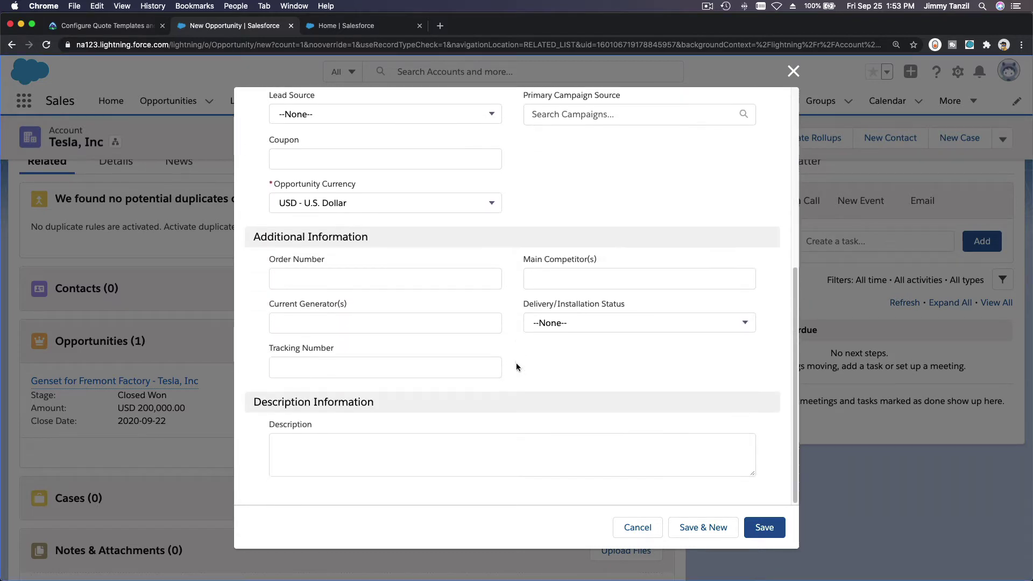
{"action": "scroll", "coordinate": [515, 363], "scroll_direction": "up", "scroll_amount": 6}
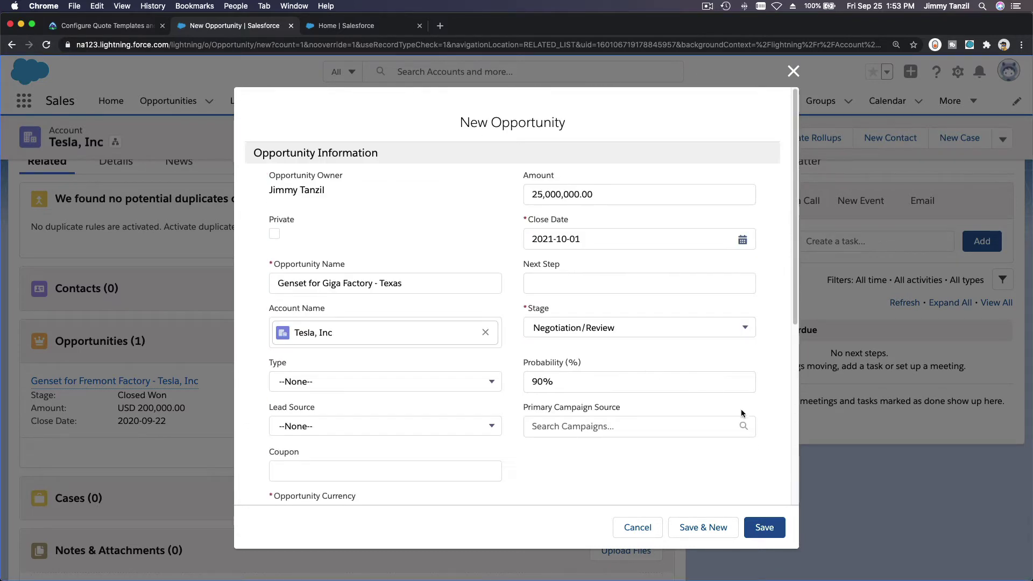
{"action": "left_click", "coordinate": [765, 527]}
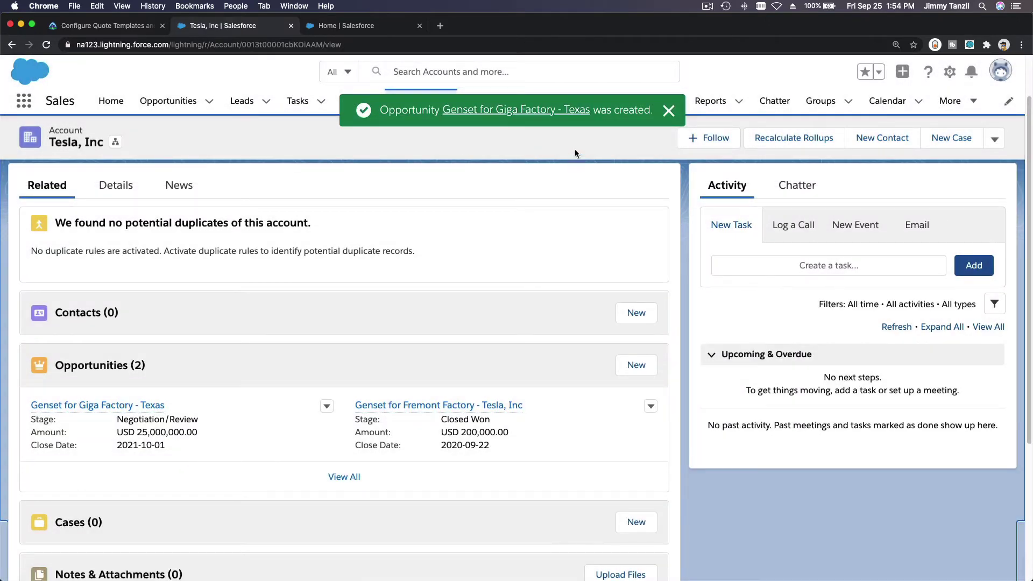
{"action": "left_click", "coordinate": [669, 110]}
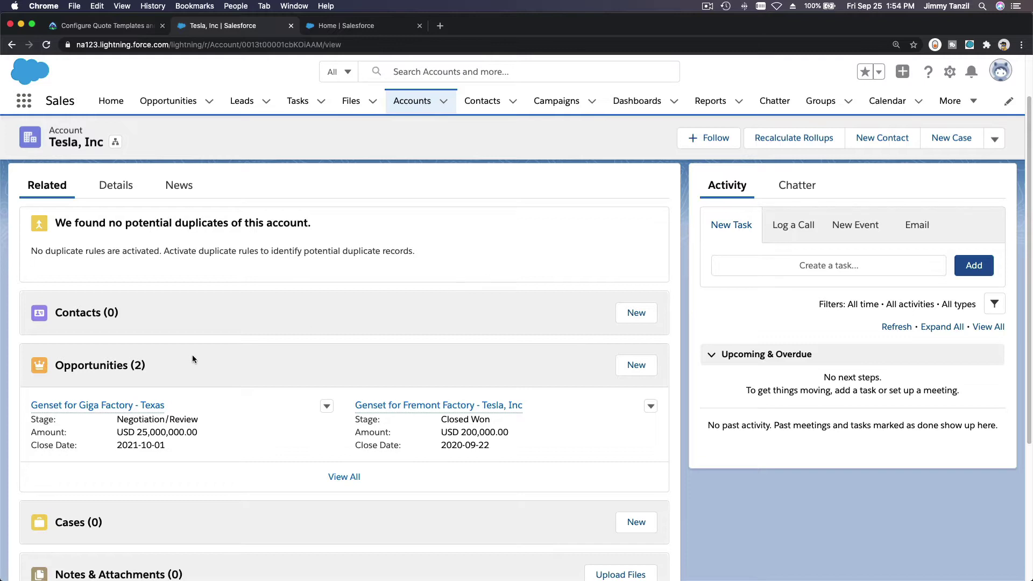
{"action": "left_click", "coordinate": [120, 406]}
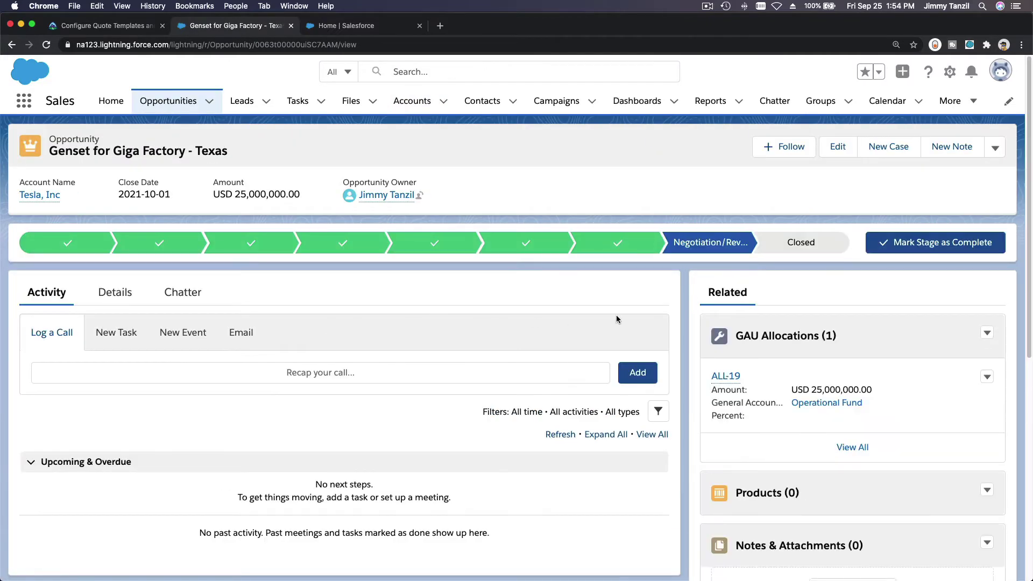
Start a new quote from the Quotes related list of the Genset for Giga Factory - Texas opportunity.
{"action": "scroll", "coordinate": [616, 318], "scroll_direction": "down", "scroll_amount": 3}
{"action": "scroll", "coordinate": [685, 333], "scroll_direction": "down", "scroll_amount": 5}
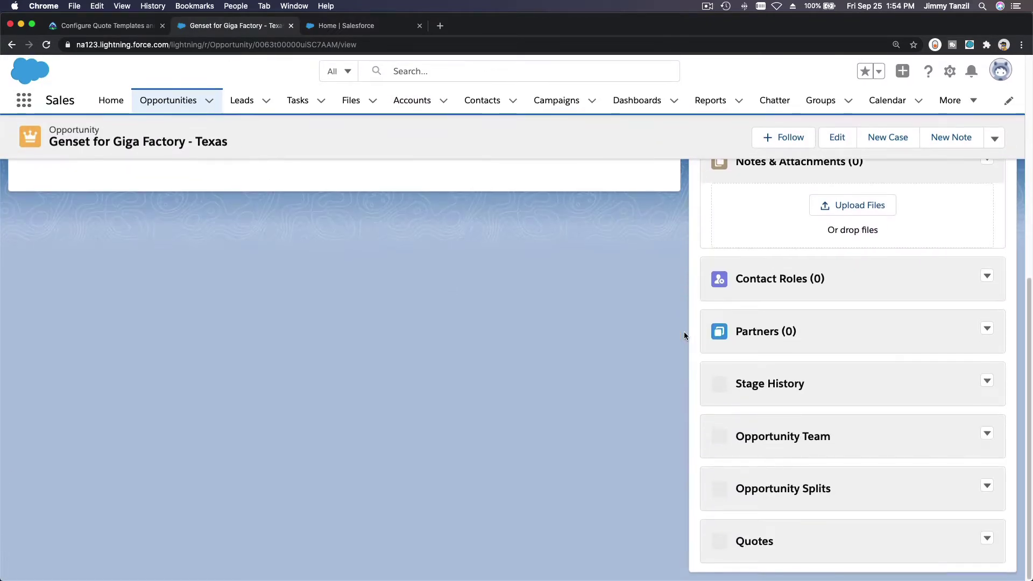
{"action": "scroll", "coordinate": [627, 454], "scroll_direction": "down", "scroll_amount": 6}
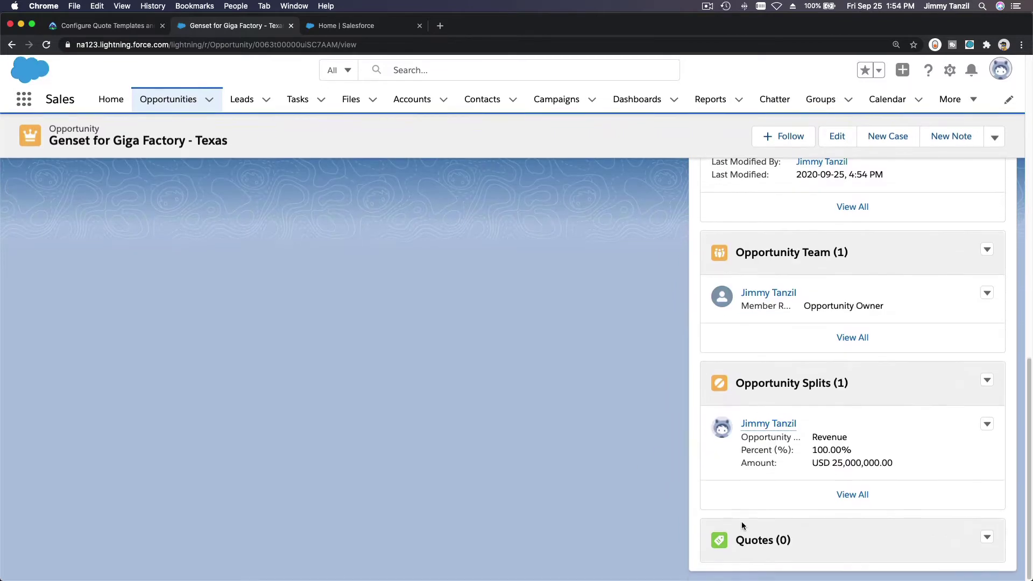
{"action": "left_click", "coordinate": [987, 541]}
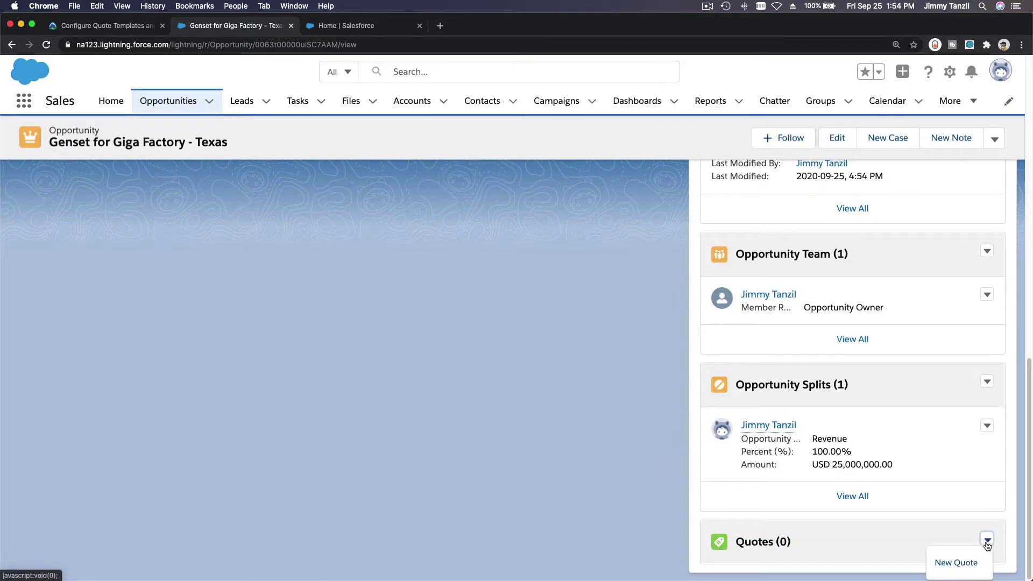
{"action": "left_click", "coordinate": [957, 563]}
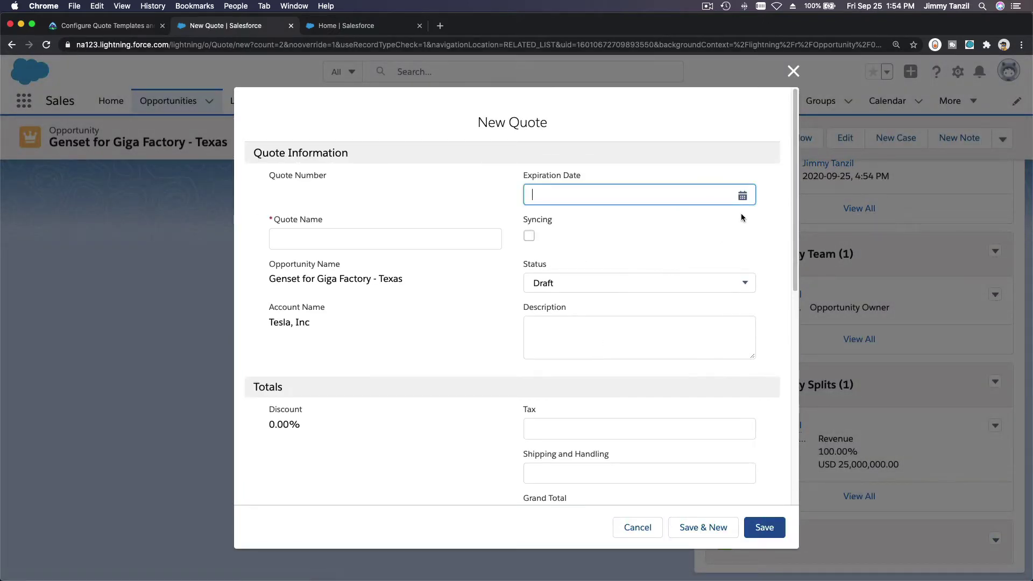
Set the new quote's expiration date to 2020-12-31.
{"action": "left_click", "coordinate": [743, 197]}
{"action": "left_click", "coordinate": [650, 216]}
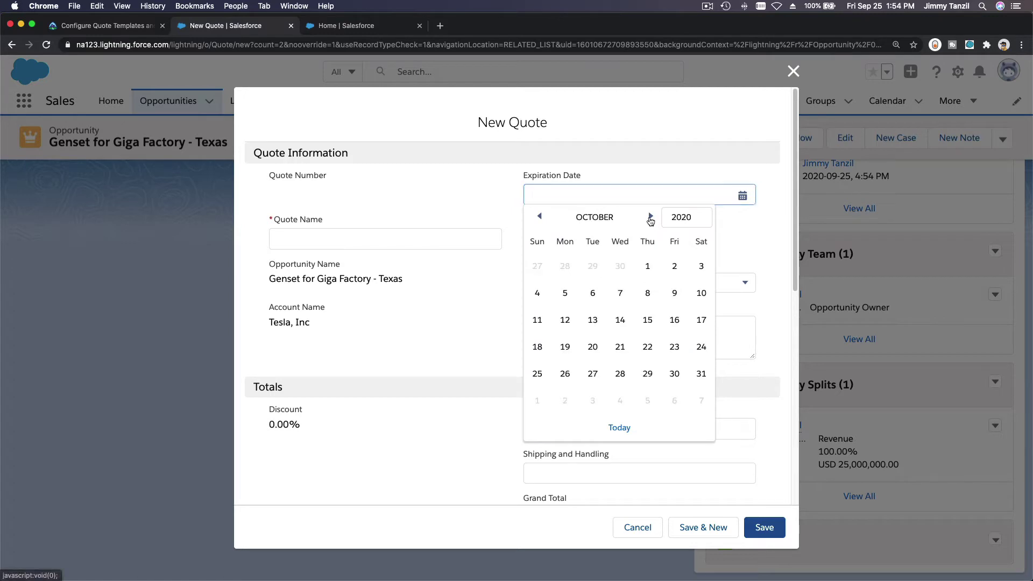
{"action": "left_click", "coordinate": [651, 216]}
{"action": "left_click", "coordinate": [651, 216]}
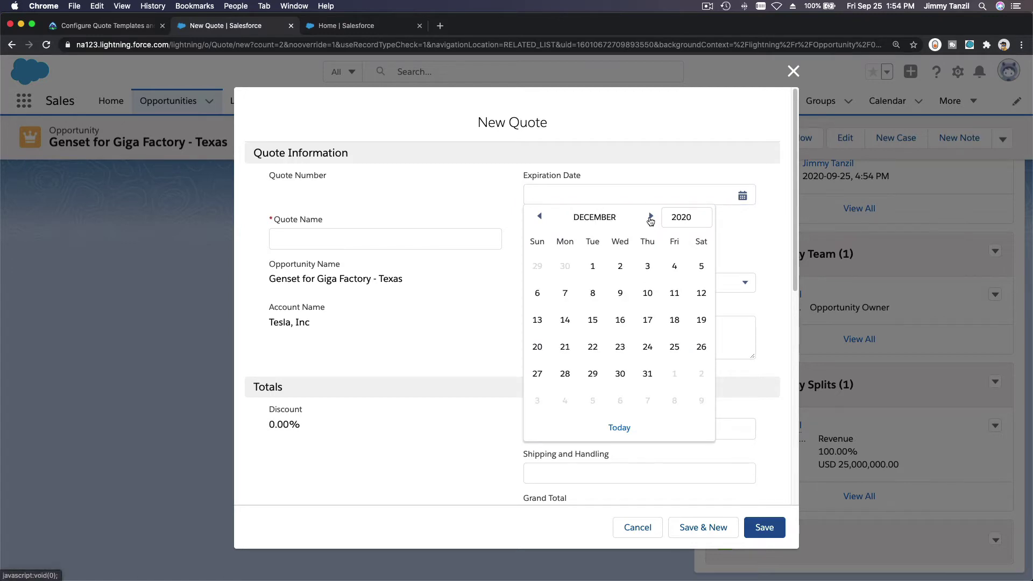
{"action": "left_click", "coordinate": [647, 375]}
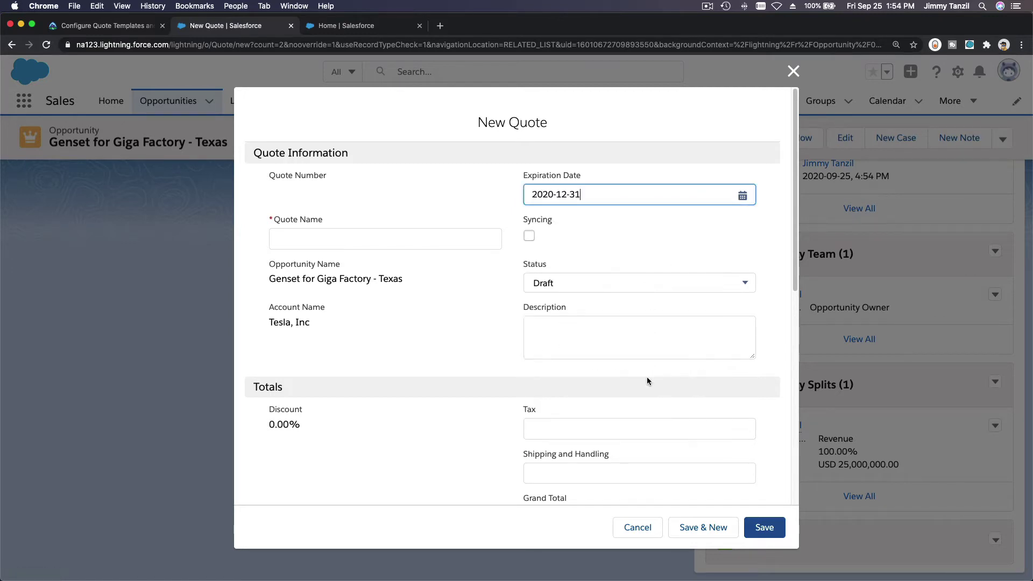
{"action": "left_click", "coordinate": [635, 237]}
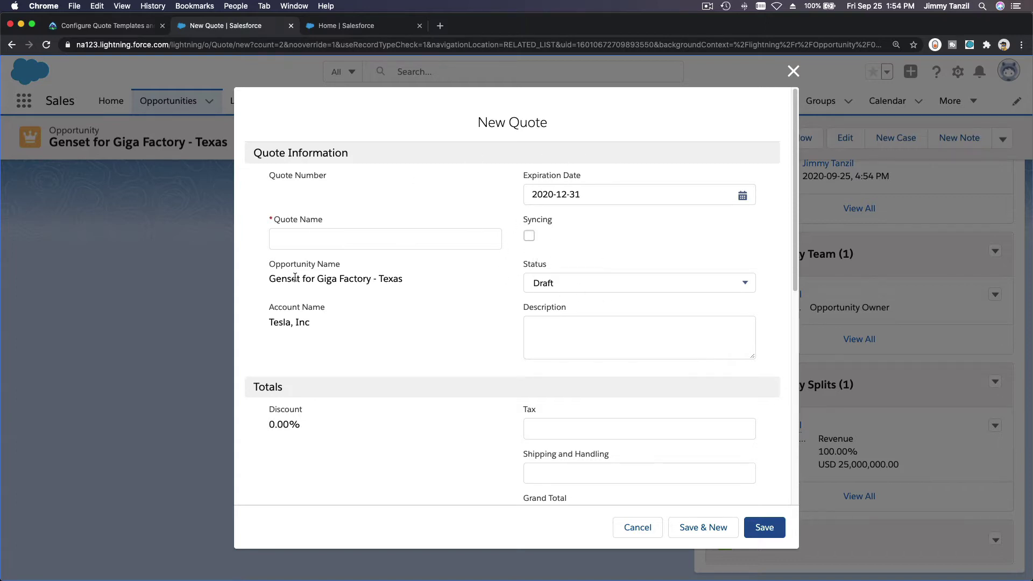
Name the quote "1 MW Diesel Genset" and set its status to Approved.
{"action": "left_click", "coordinate": [396, 241]}
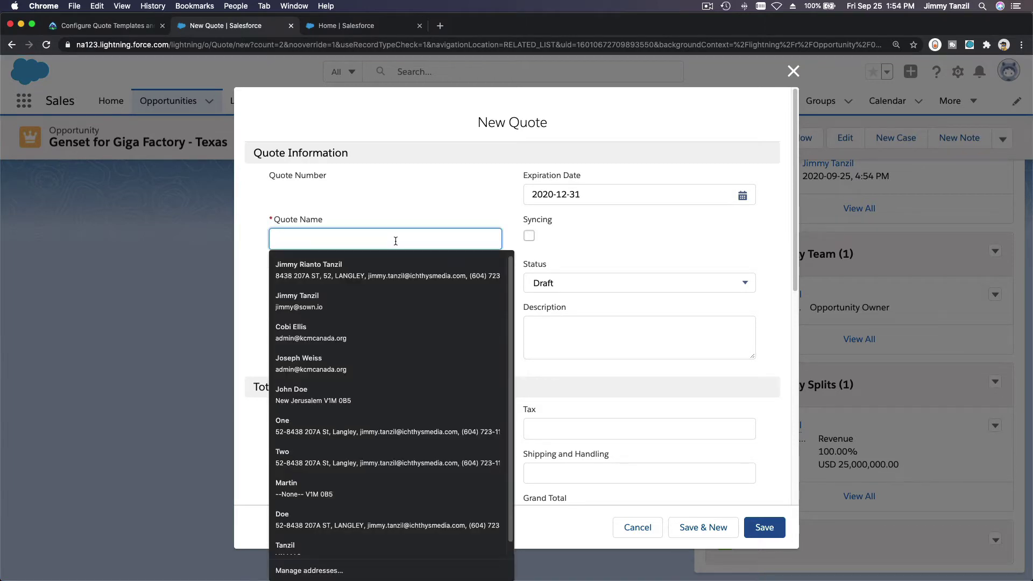
{"action": "type", "text": "1 MW"}
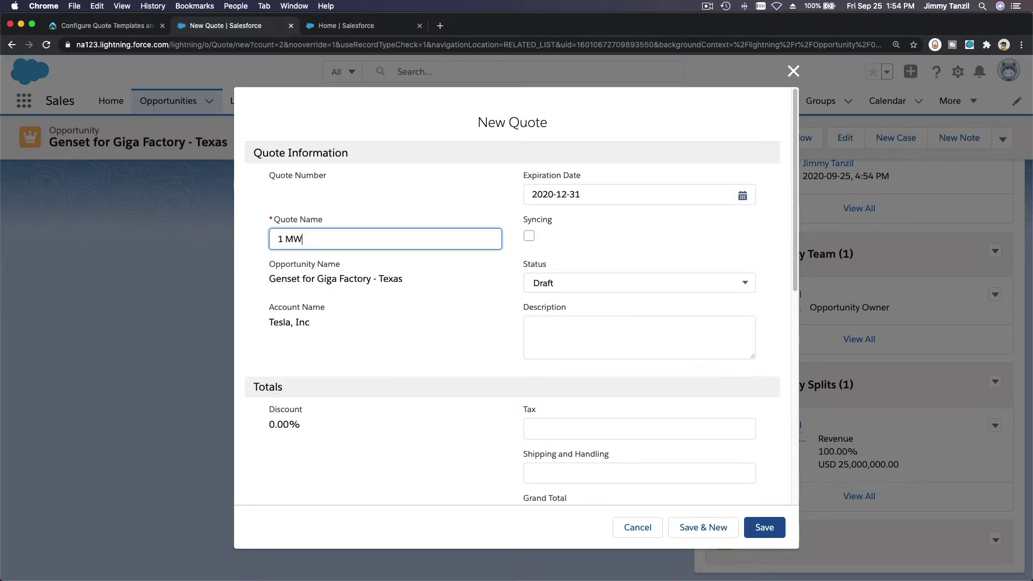
{"action": "type", "text": " Diesel Genset"}
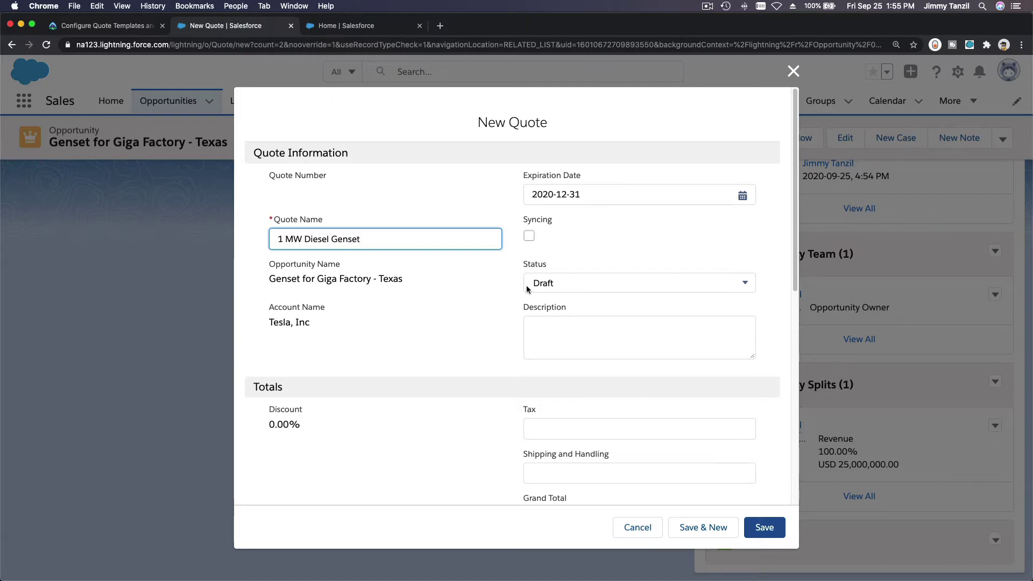
{"action": "left_click", "coordinate": [573, 282]}
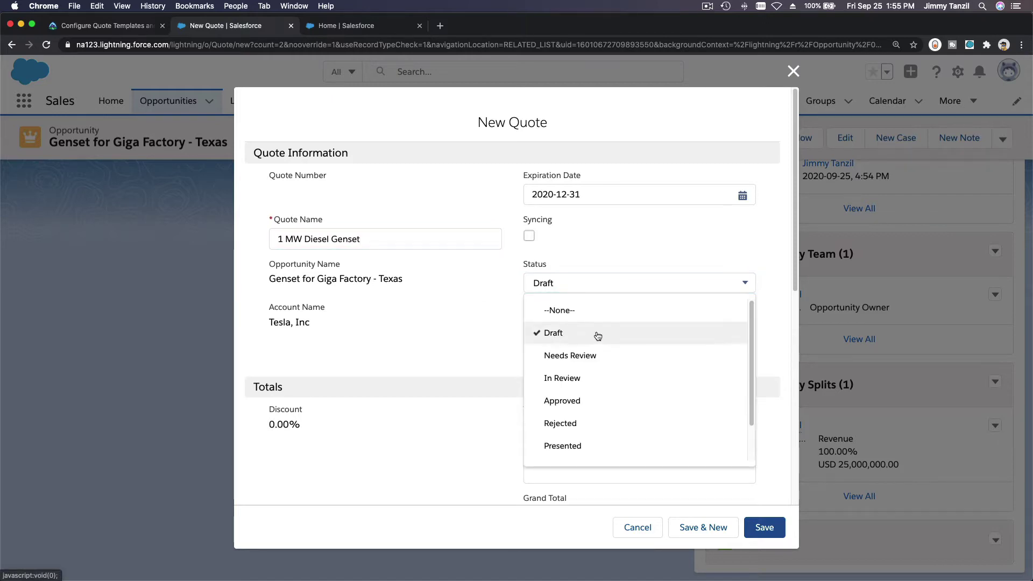
{"action": "scroll", "coordinate": [598, 335], "scroll_direction": "down", "scroll_amount": 2}
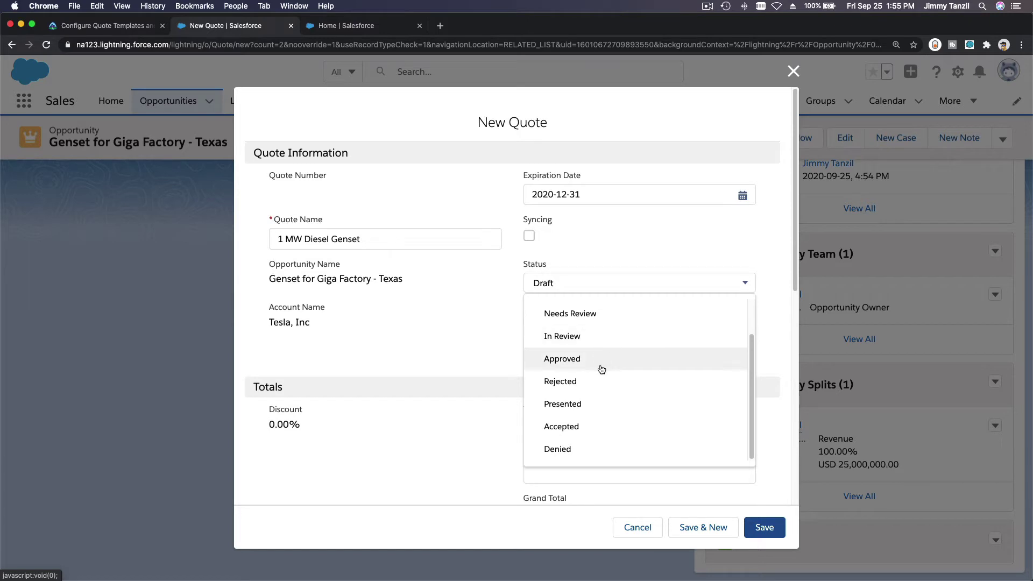
{"action": "left_click", "coordinate": [601, 359]}
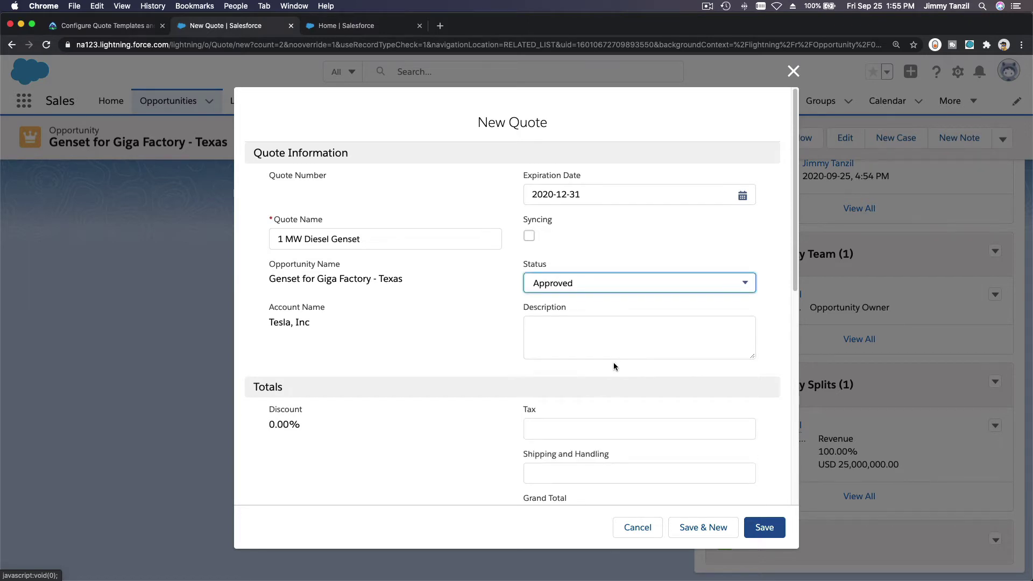
Save the new quote and open the 1 MW Diesel Genset record from the opportunity's quotes.
{"action": "scroll", "coordinate": [613, 363], "scroll_direction": "down", "scroll_amount": 3}
{"action": "scroll", "coordinate": [614, 364], "scroll_direction": "down", "scroll_amount": 5}
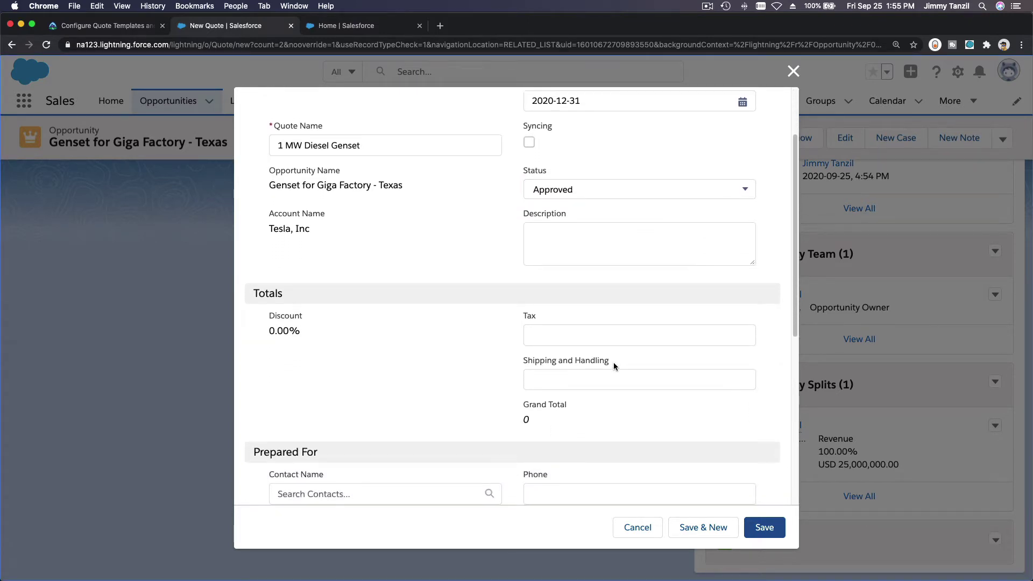
{"action": "scroll", "coordinate": [614, 363], "scroll_direction": "down", "scroll_amount": 6}
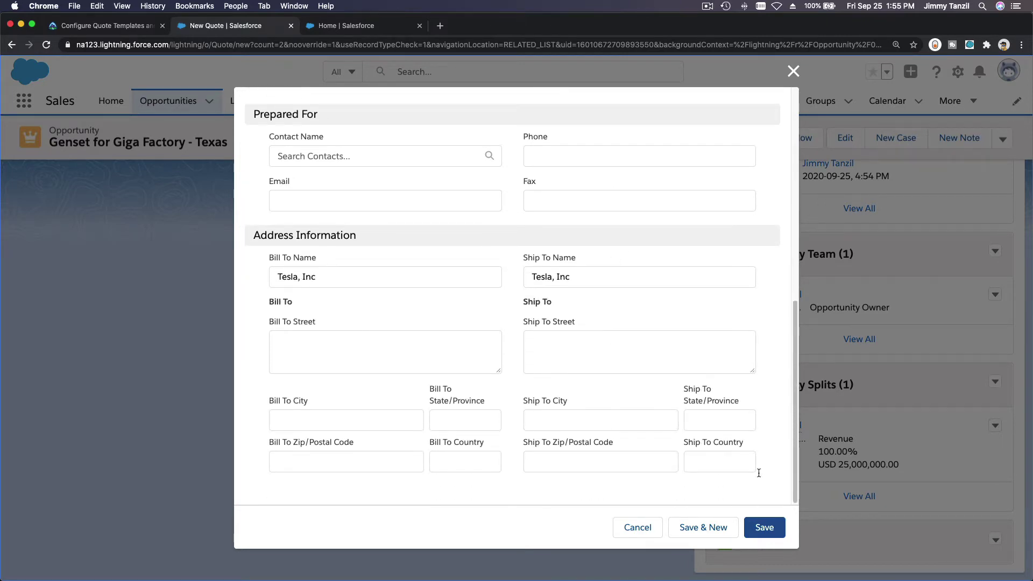
{"action": "left_click", "coordinate": [764, 527]}
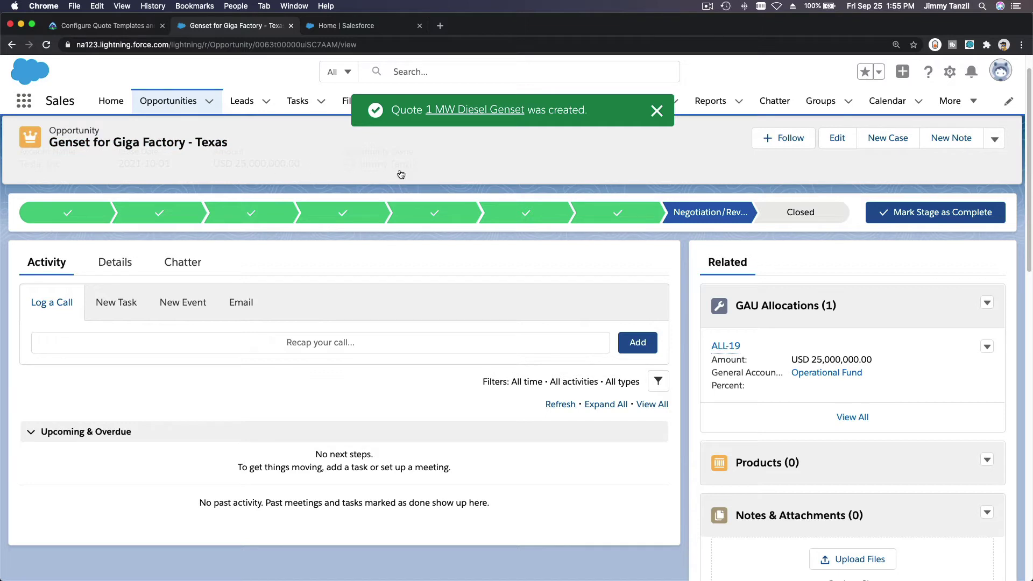
{"action": "scroll", "coordinate": [622, 153], "scroll_direction": "down", "scroll_amount": 10}
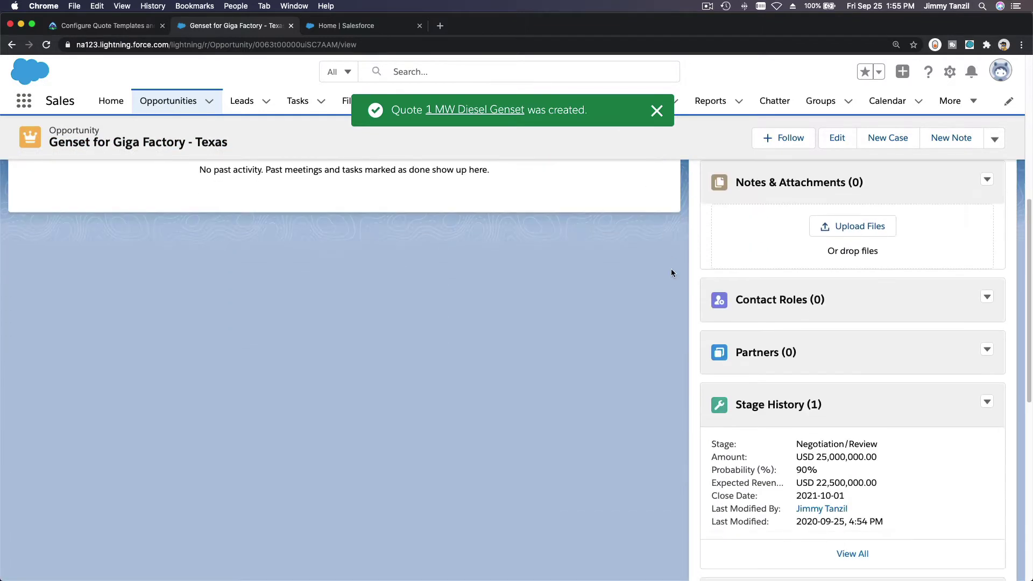
{"action": "scroll", "coordinate": [671, 269], "scroll_direction": "down", "scroll_amount": 6}
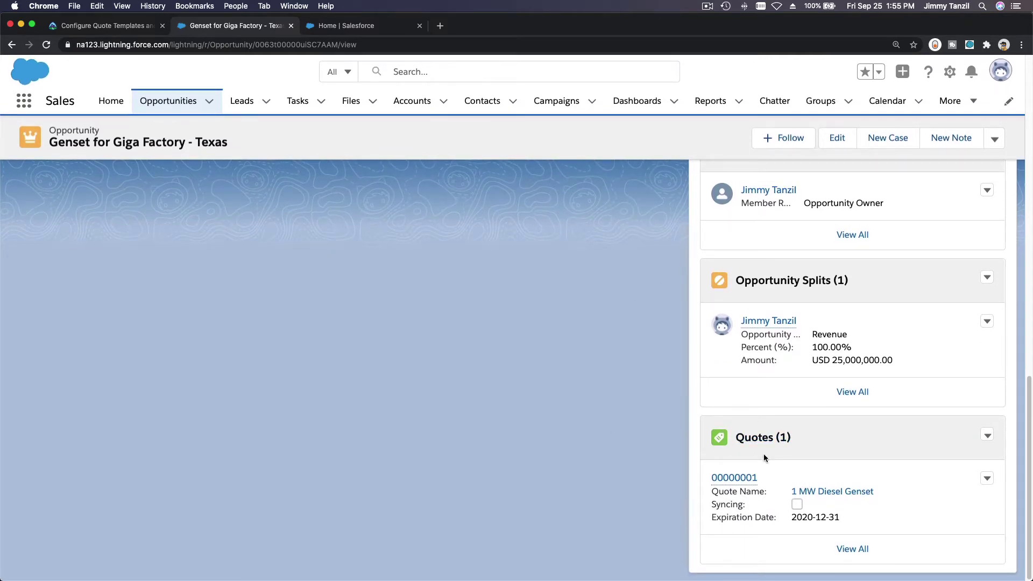
{"action": "left_click", "coordinate": [739, 482]}
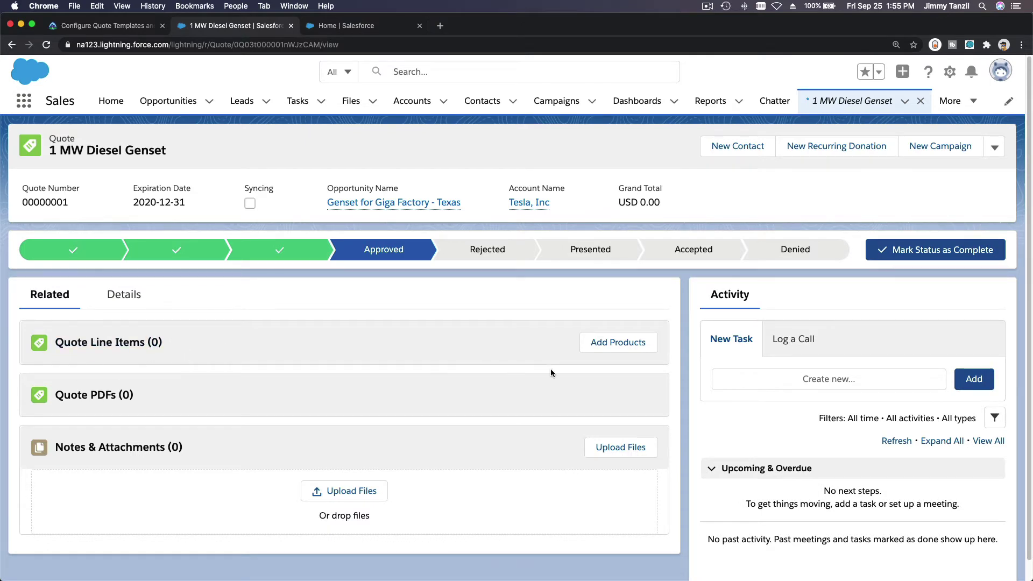
Start adding products to the quote and choose the Standard price book for it.
{"action": "left_click", "coordinate": [607, 349]}
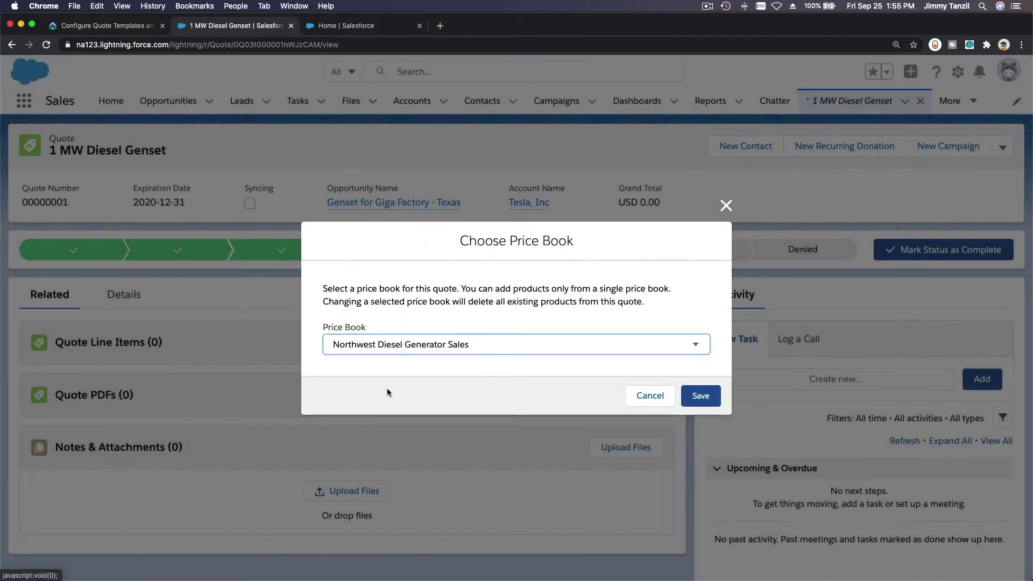
{"action": "left_click", "coordinate": [425, 346]}
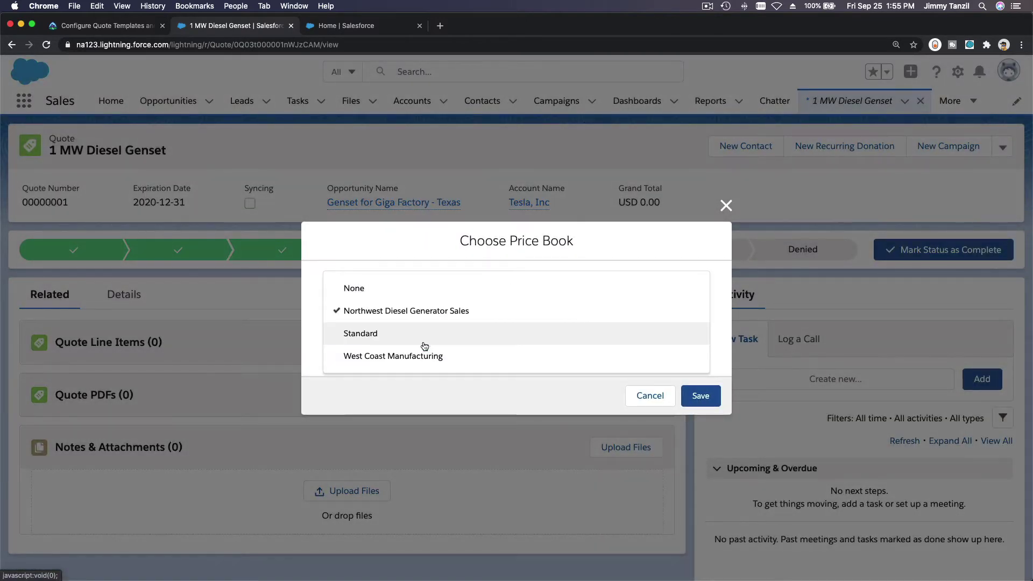
{"action": "left_click", "coordinate": [420, 305]}
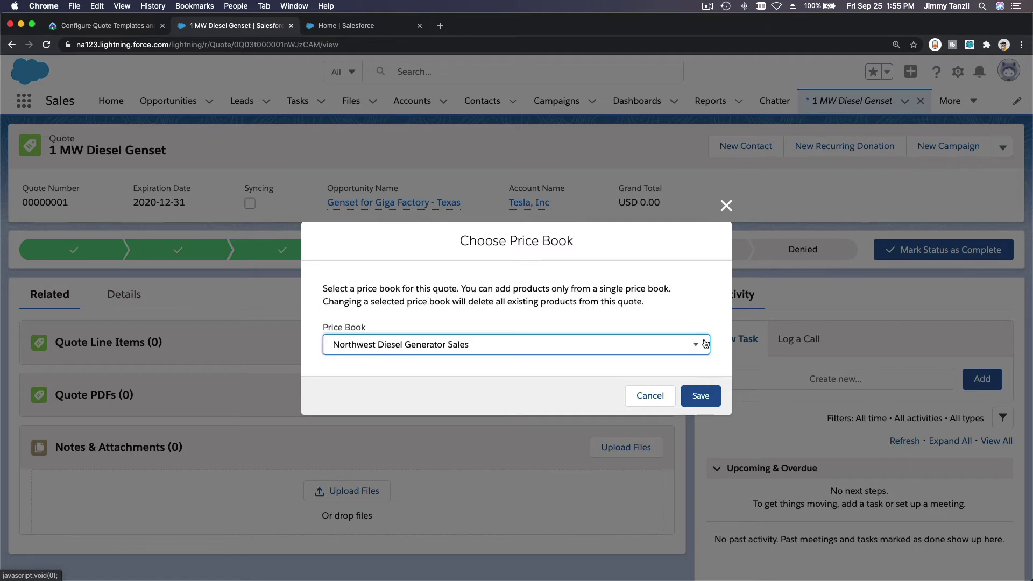
{"action": "left_click", "coordinate": [566, 343]}
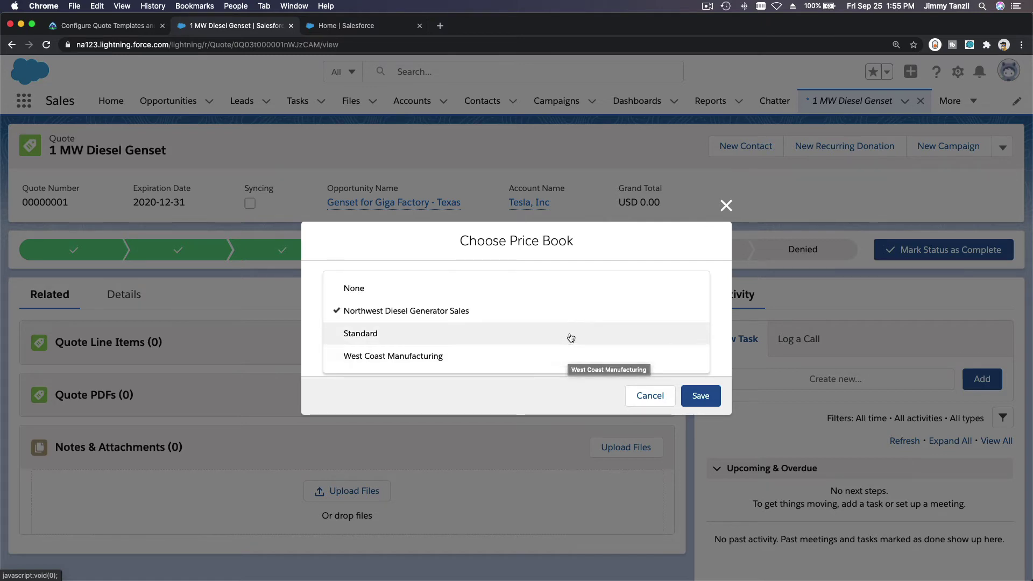
{"action": "left_click", "coordinate": [570, 332]}
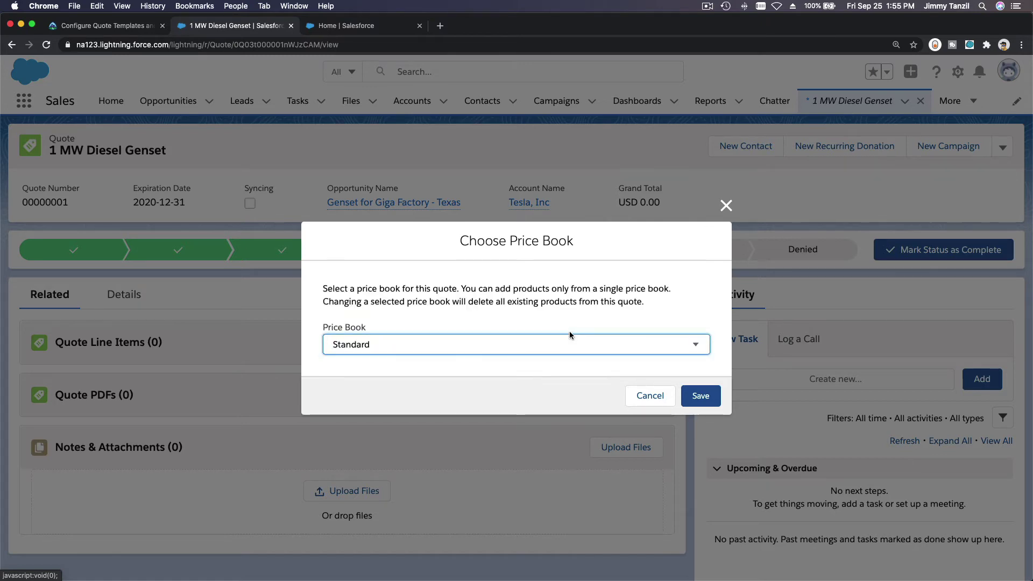
{"action": "left_click", "coordinate": [700, 395]}
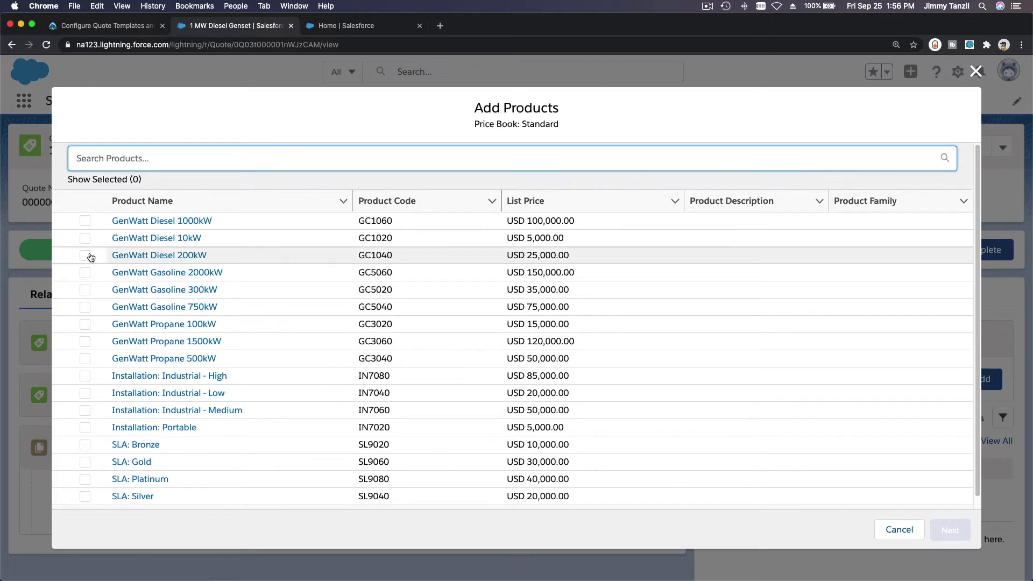
Select the GenWatt Diesel 1000kW product for the quote and set its quantity to 1,000.
{"action": "left_click", "coordinate": [85, 222]}
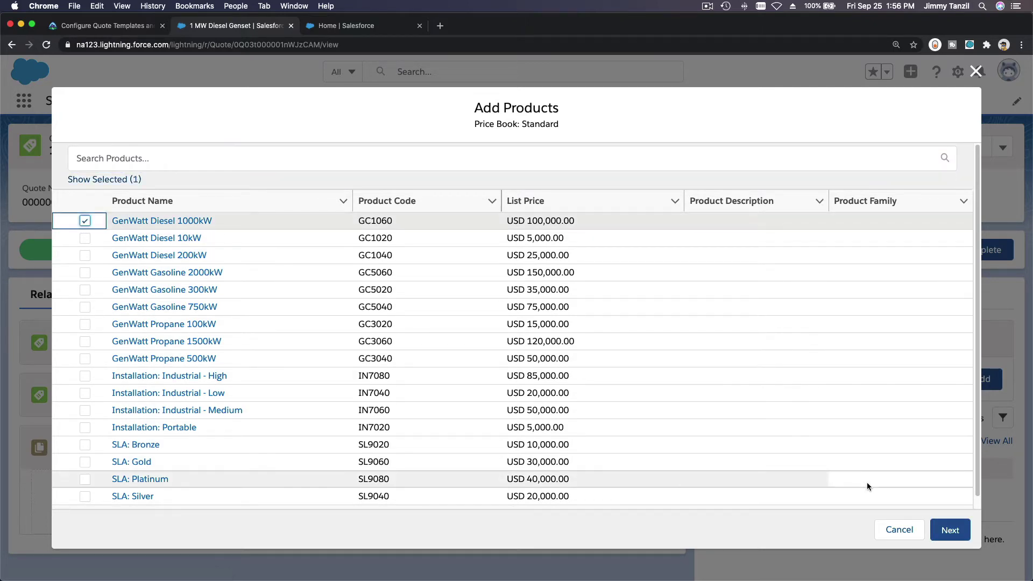
{"action": "left_click", "coordinate": [950, 528]}
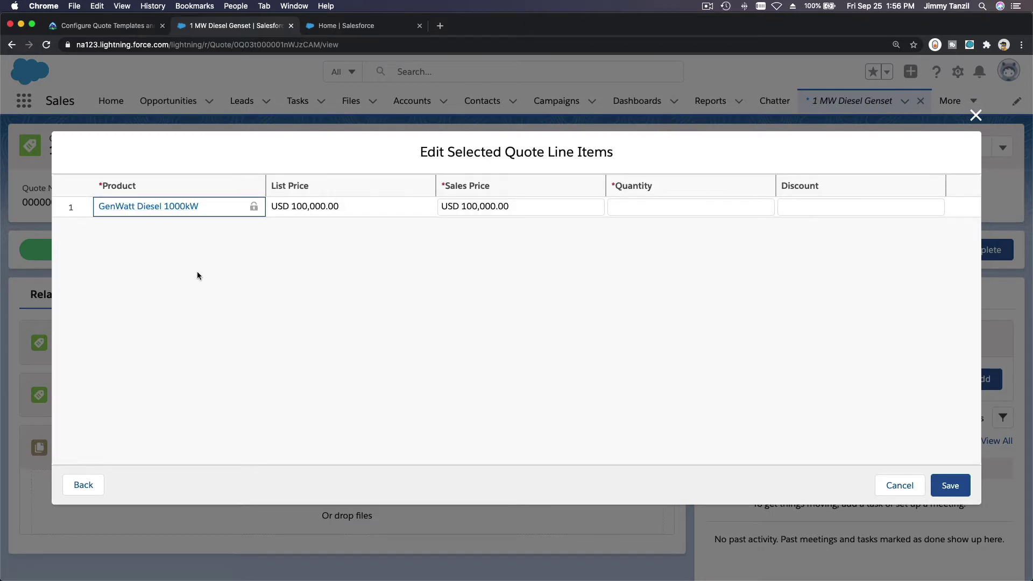
{"action": "left_click", "coordinate": [644, 208]}
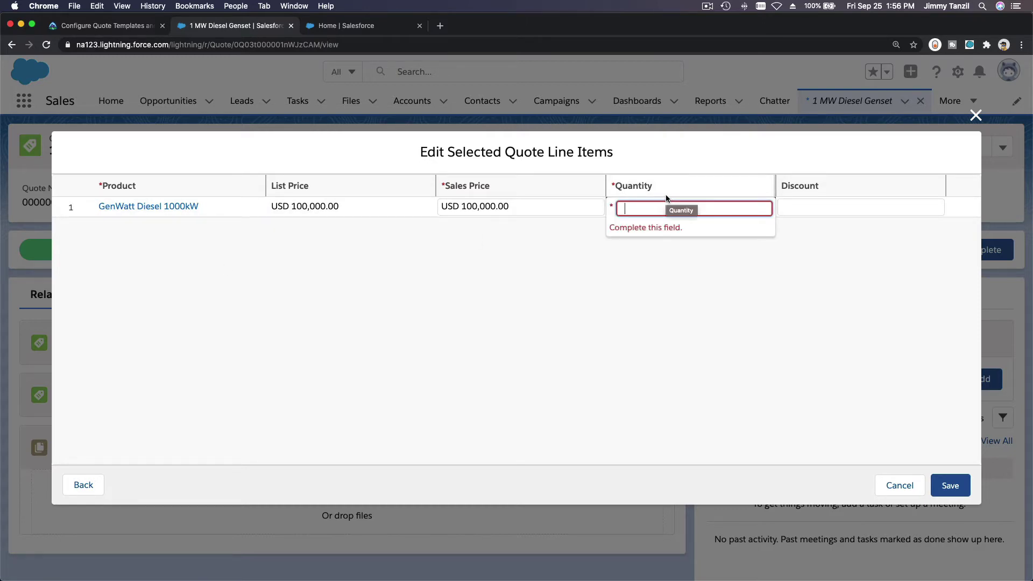
{"action": "type", "text": "1,00"}
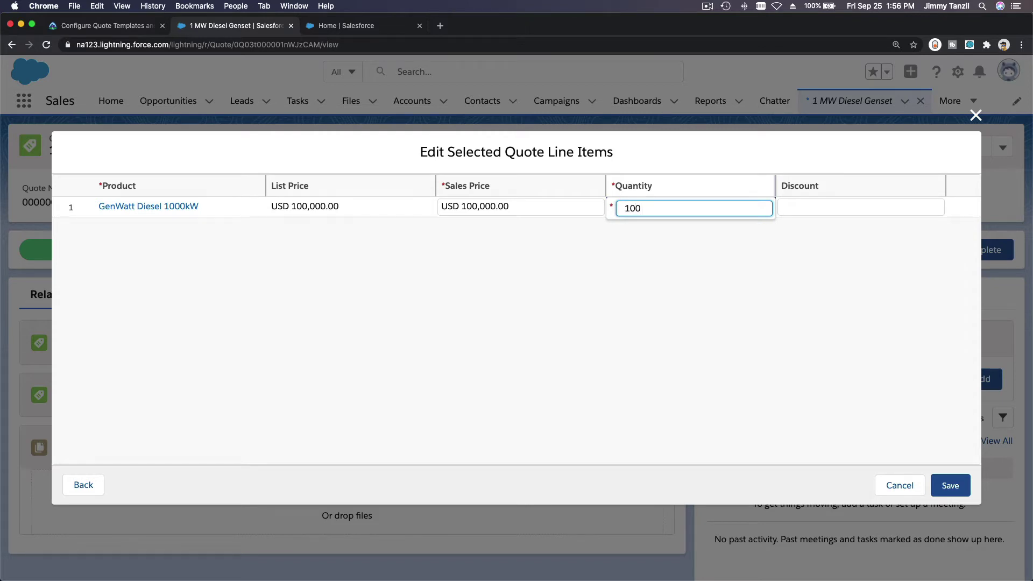
{"action": "type", "text": "0"}
{"action": "left_click", "coordinate": [786, 276]}
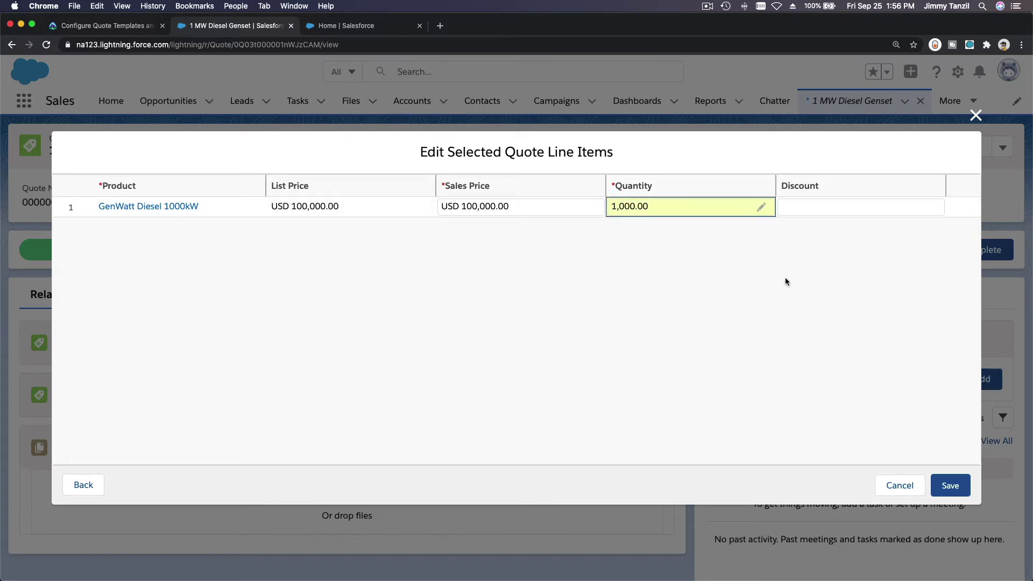
Give the GenWatt Diesel 1000kW line item a 50% discount and save the quote line items.
{"action": "left_click", "coordinate": [834, 208]}
{"action": "type", "text": "50"}
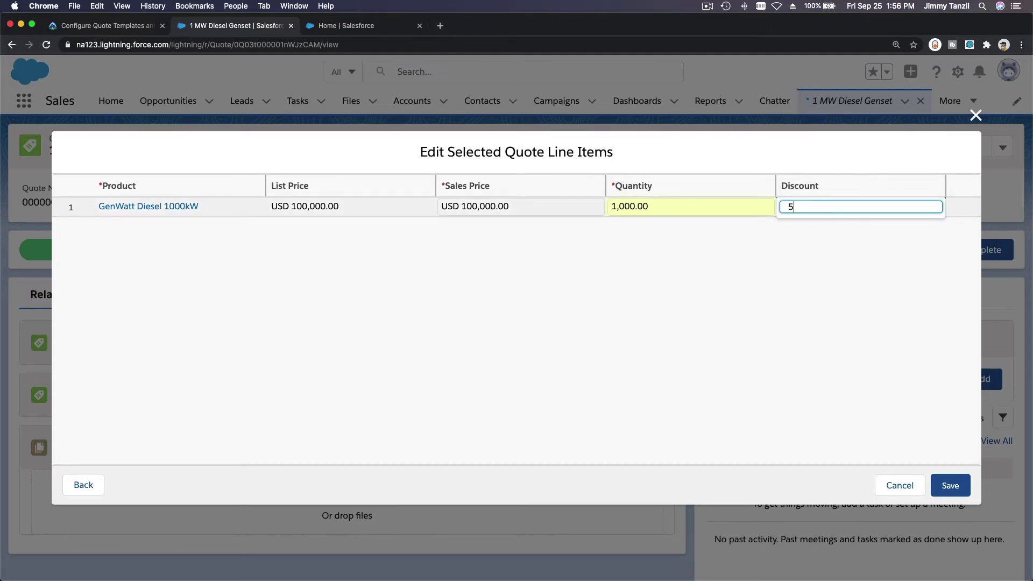
{"action": "left_click", "coordinate": [831, 302]}
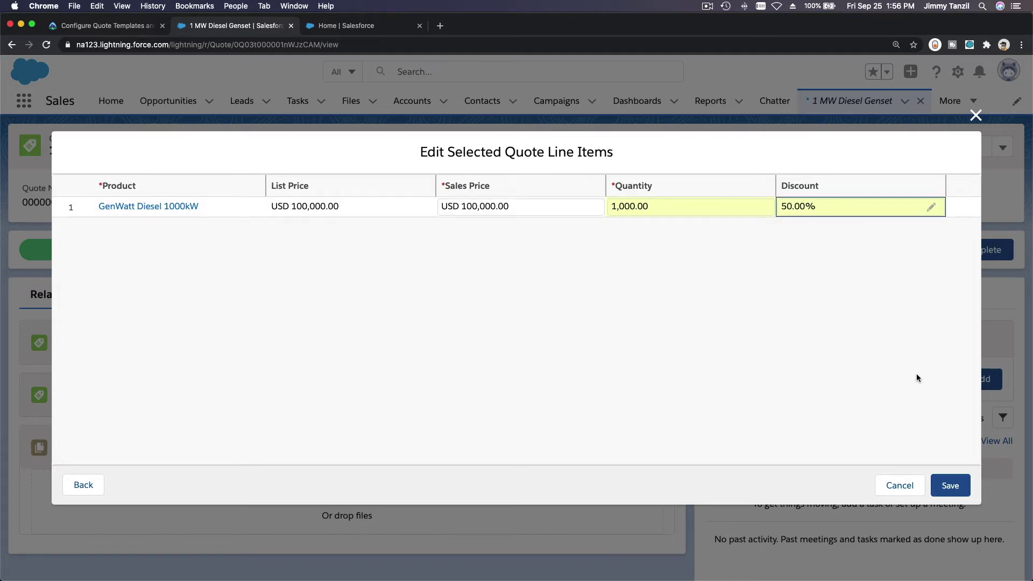
{"action": "left_click", "coordinate": [949, 485]}
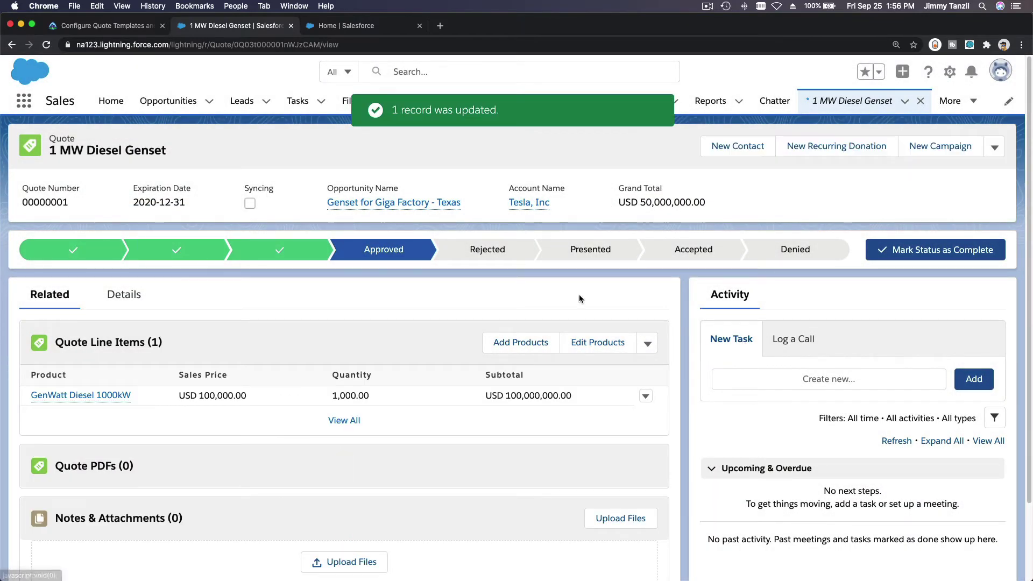
{"action": "scroll", "coordinate": [579, 295], "scroll_direction": "down", "scroll_amount": 1}
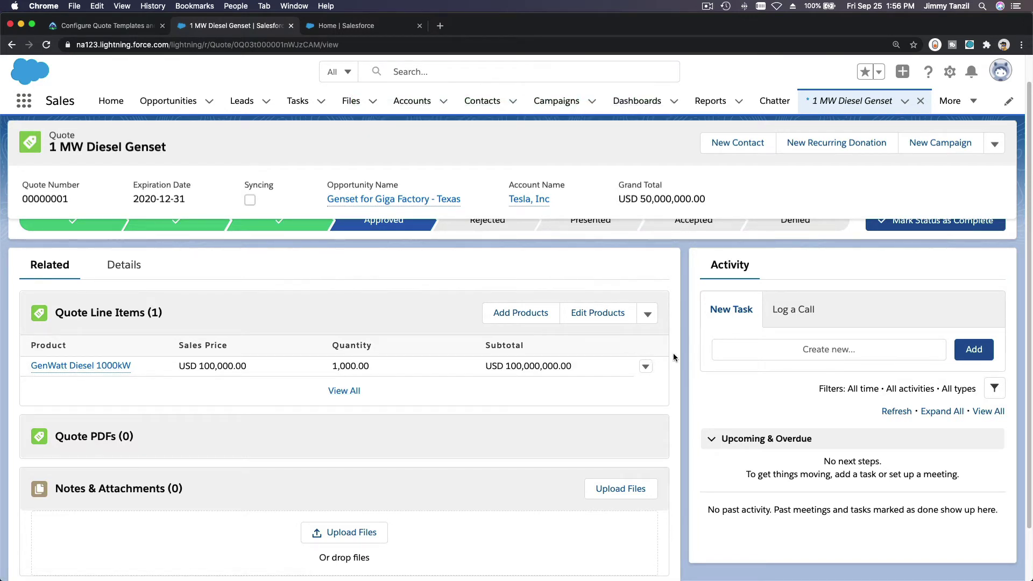
{"action": "scroll", "coordinate": [674, 353], "scroll_direction": "down", "scroll_amount": 2}
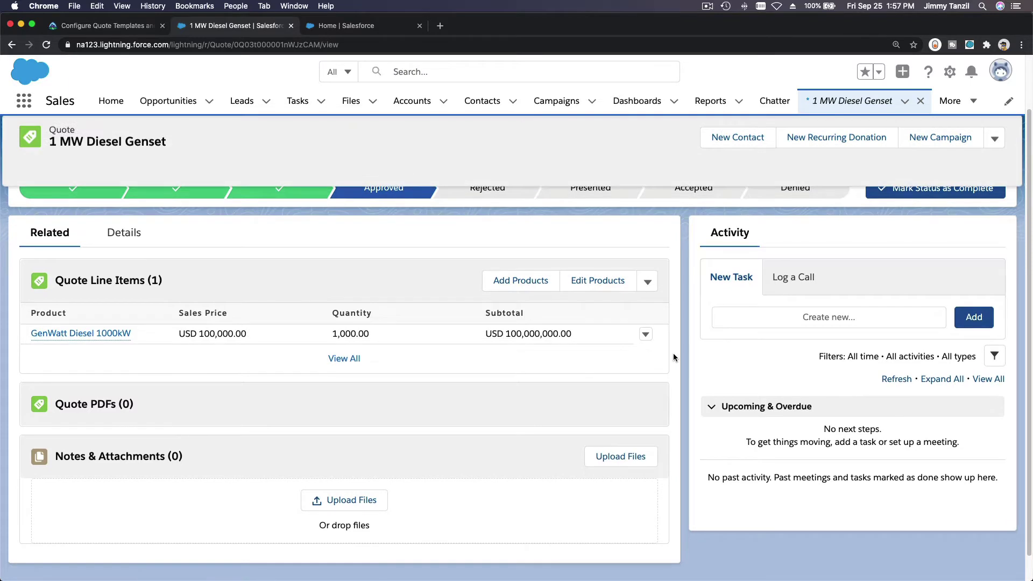
{"action": "scroll", "coordinate": [673, 353], "scroll_direction": "up", "scroll_amount": 2}
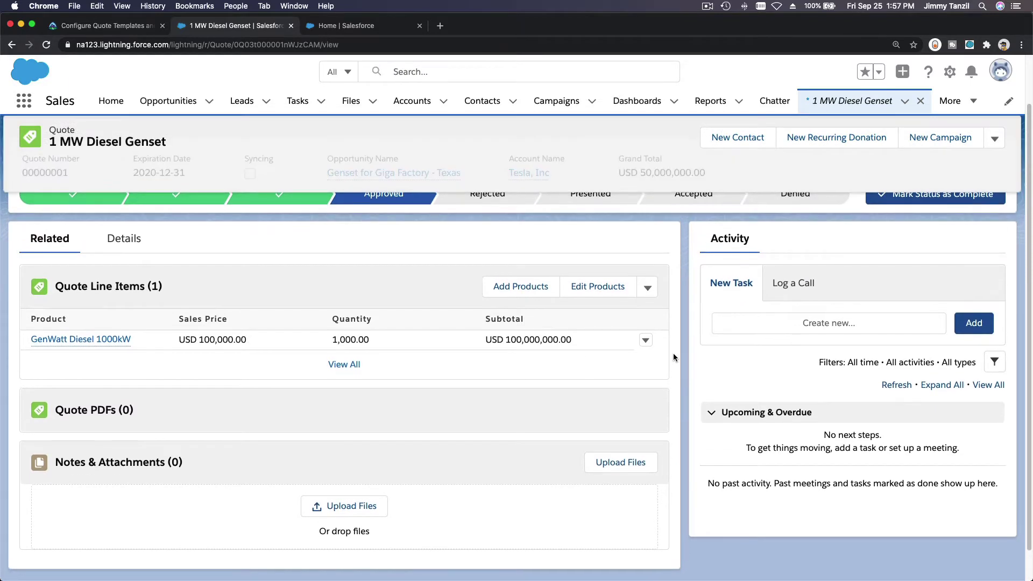
{"action": "scroll", "coordinate": [673, 353], "scroll_direction": "up", "scroll_amount": 2}
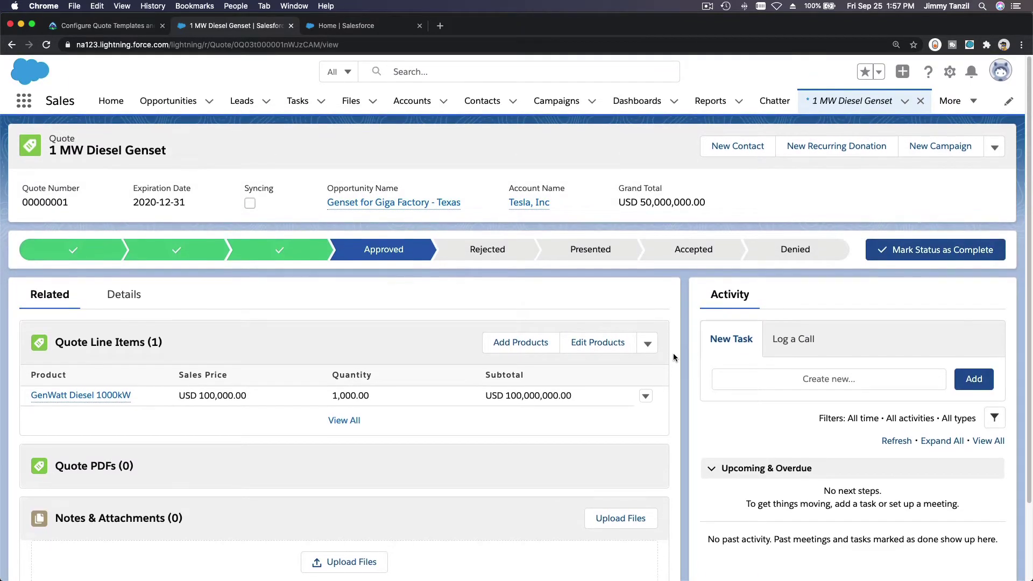
Switch to the Trailhead unit and read its instructions on creating a quote, adding line items and syncing it with the opportunity.
{"action": "left_click", "coordinate": [103, 26]}
{"action": "scroll", "coordinate": [536, 318], "scroll_direction": "down", "scroll_amount": 5}
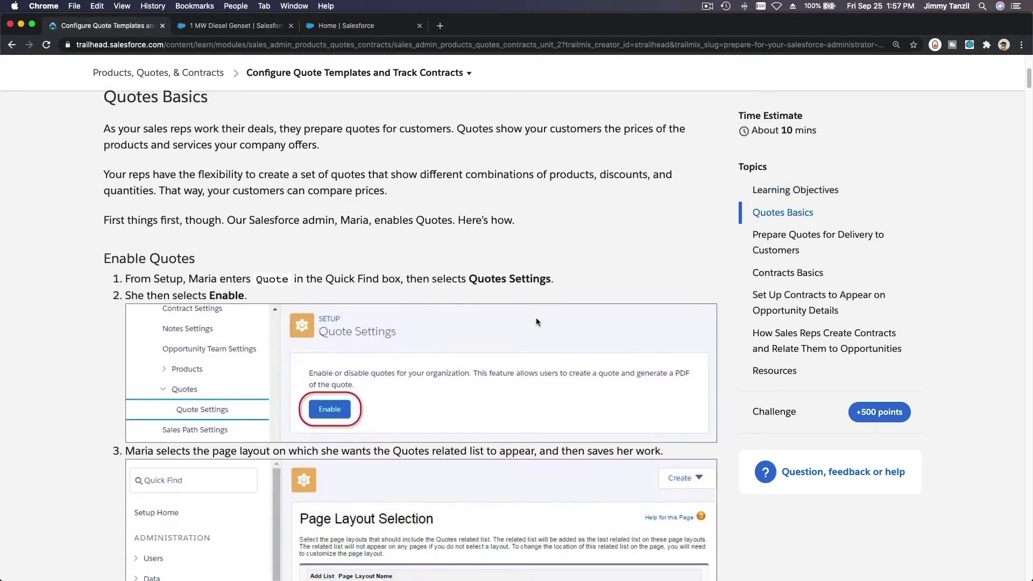
{"action": "scroll", "coordinate": [299, 324], "scroll_direction": "down", "scroll_amount": 7}
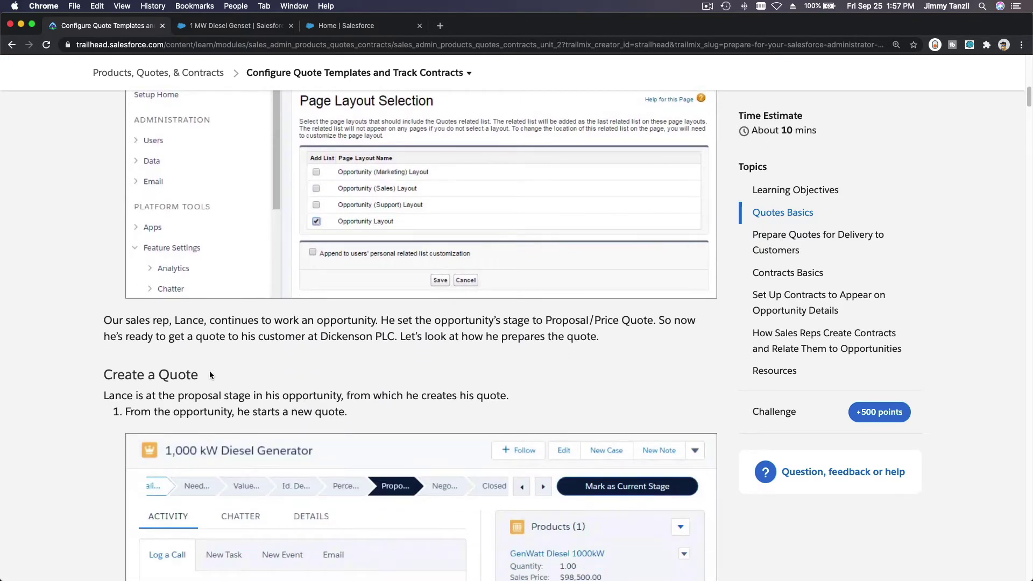
{"action": "scroll", "coordinate": [208, 370], "scroll_direction": "down", "scroll_amount": 3}
{"action": "scroll", "coordinate": [341, 358], "scroll_direction": "down", "scroll_amount": 8}
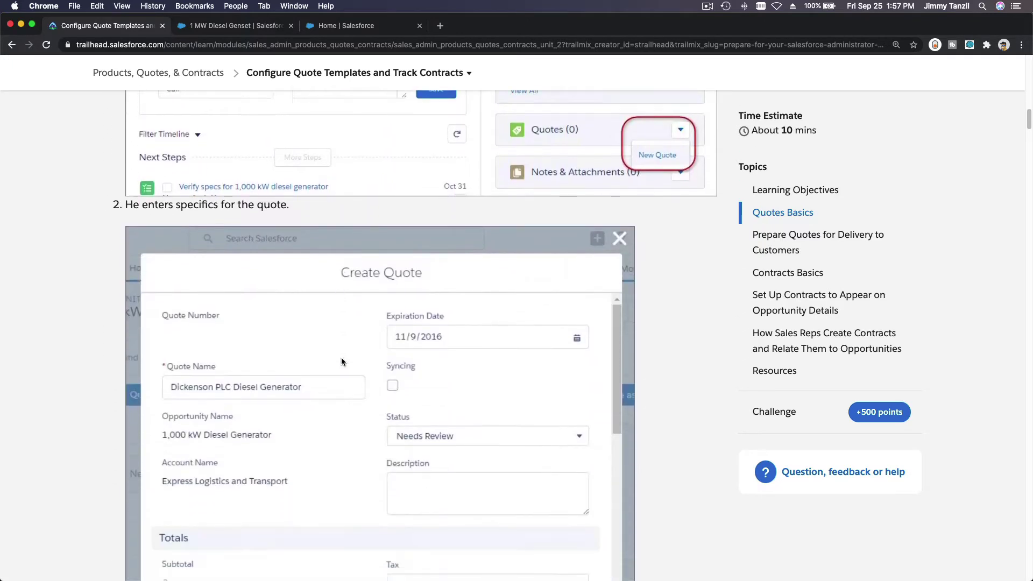
{"action": "scroll", "coordinate": [341, 357], "scroll_direction": "down", "scroll_amount": 5}
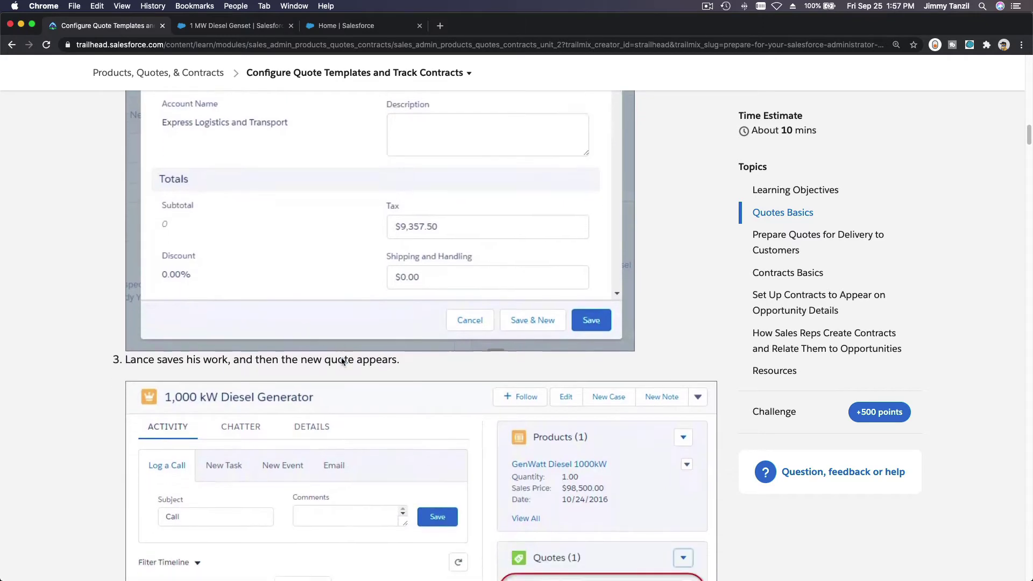
{"action": "scroll", "coordinate": [341, 357], "scroll_direction": "down", "scroll_amount": 2}
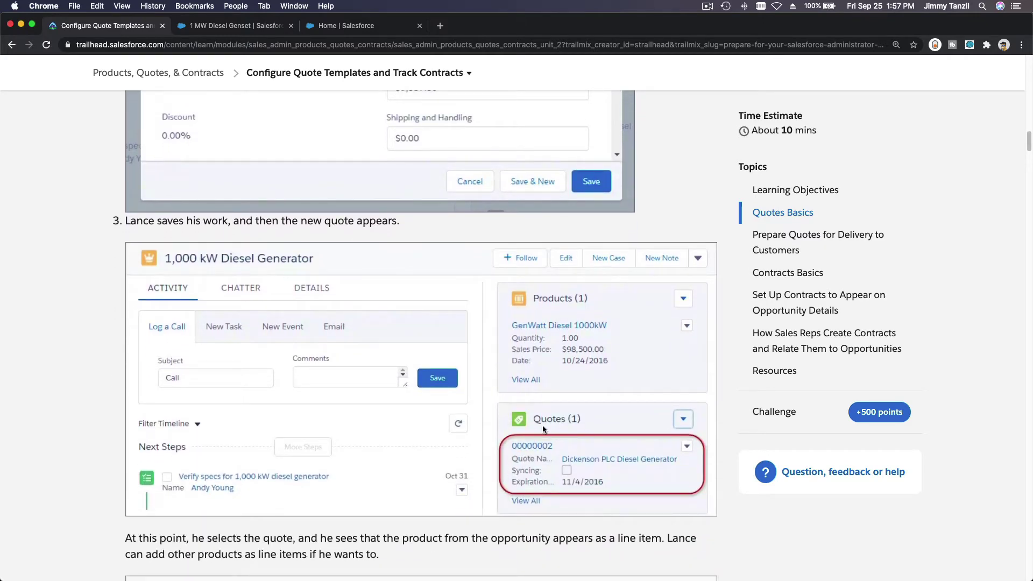
{"action": "scroll", "coordinate": [524, 405], "scroll_direction": "down", "scroll_amount": 4}
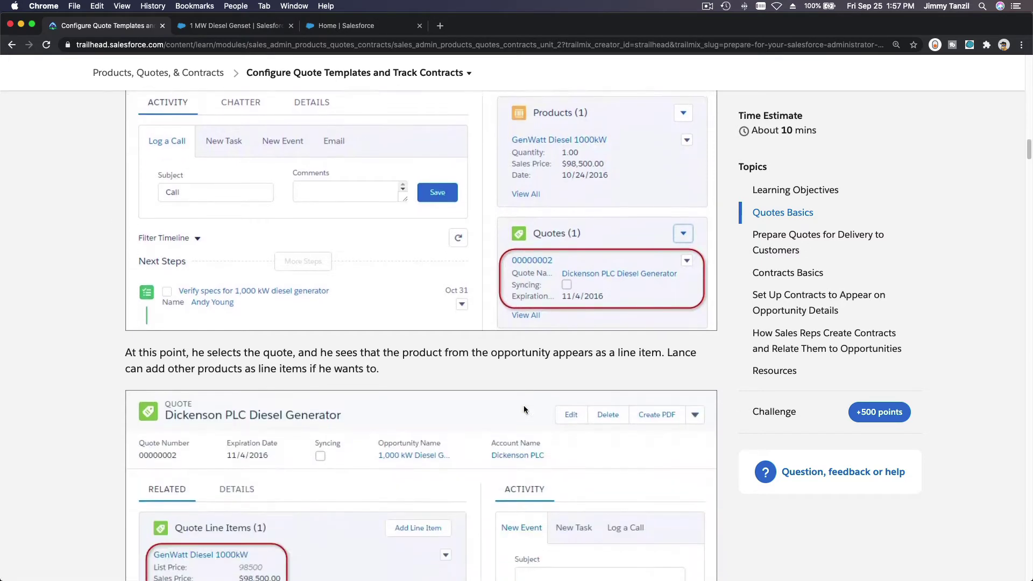
{"action": "scroll", "coordinate": [262, 343], "scroll_direction": "down", "scroll_amount": 2}
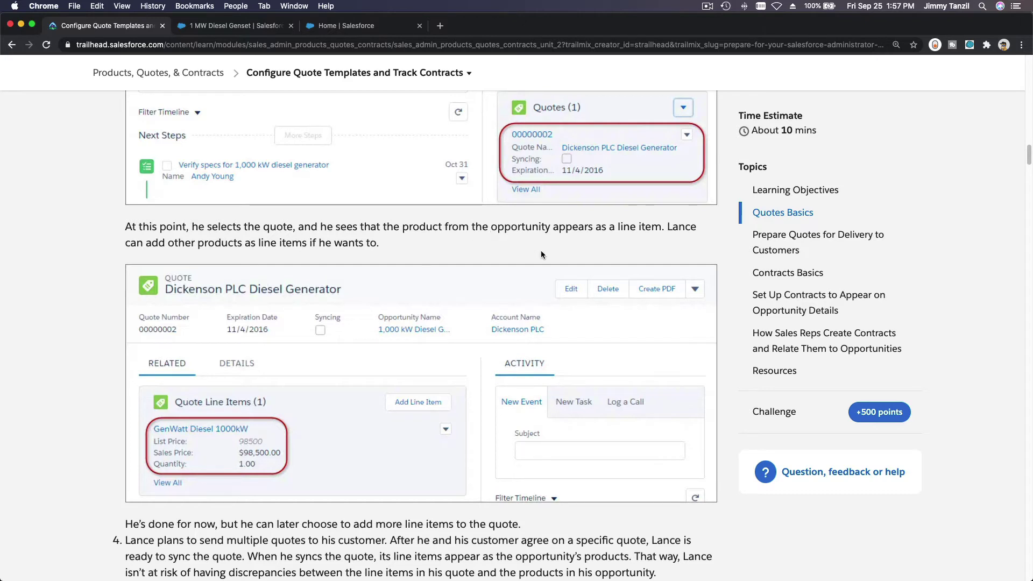
{"action": "scroll", "coordinate": [590, 252], "scroll_direction": "up", "scroll_amount": 4}
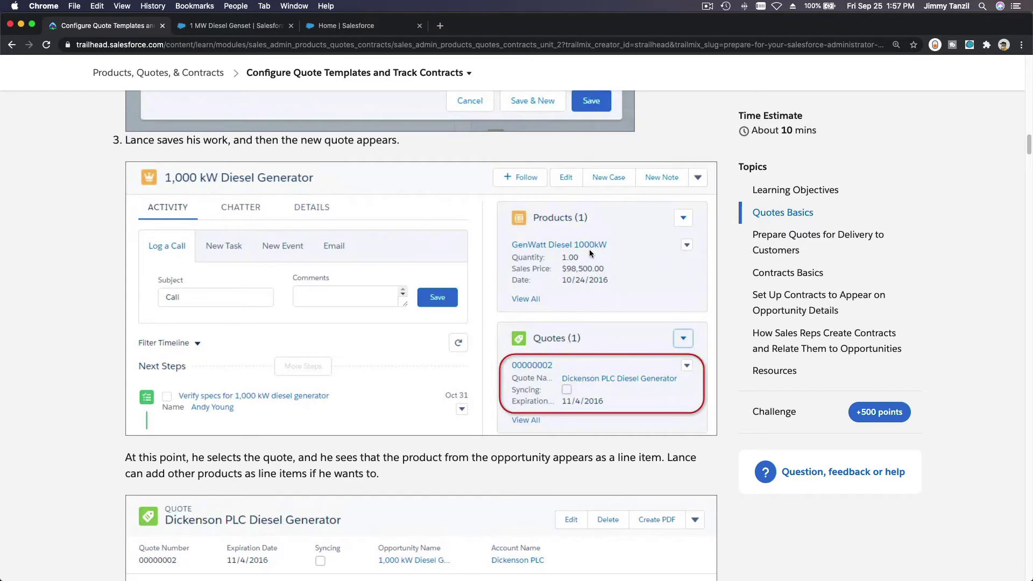
{"action": "scroll", "coordinate": [589, 250], "scroll_direction": "down", "scroll_amount": 7}
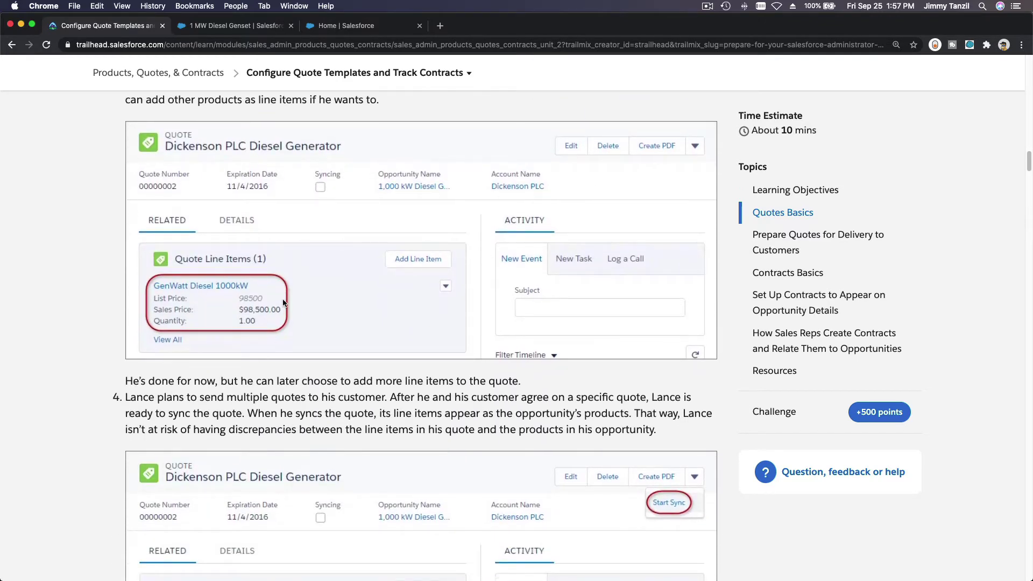
{"action": "scroll", "coordinate": [283, 303], "scroll_direction": "down", "scroll_amount": 1}
{"action": "scroll", "coordinate": [283, 303], "scroll_direction": "down", "scroll_amount": 4}
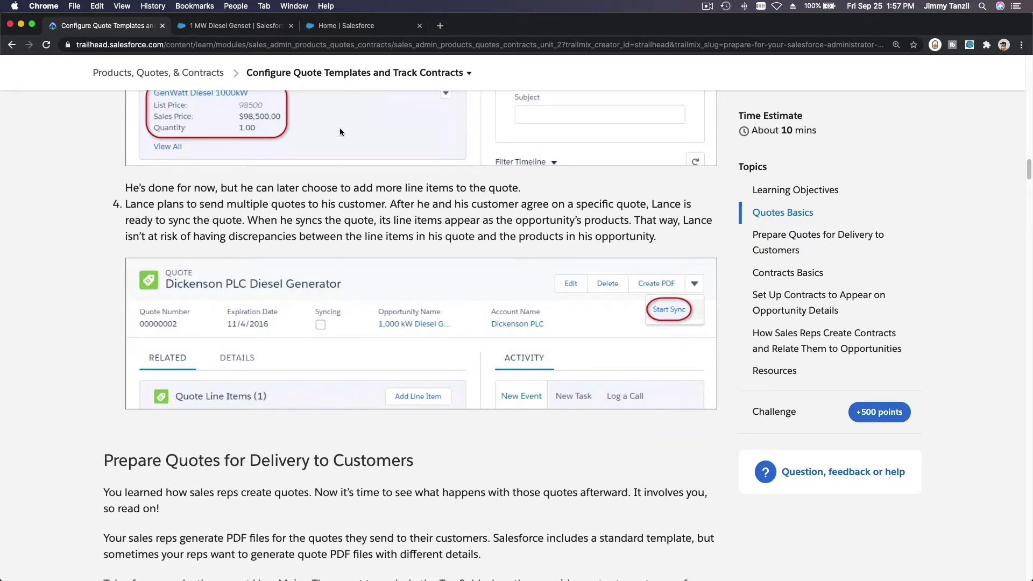
Return to the 1 MW Diesel Genset quote in Salesforce and sync it with its opportunity, replacing the opportunity's products.
{"action": "left_click", "coordinate": [235, 29]}
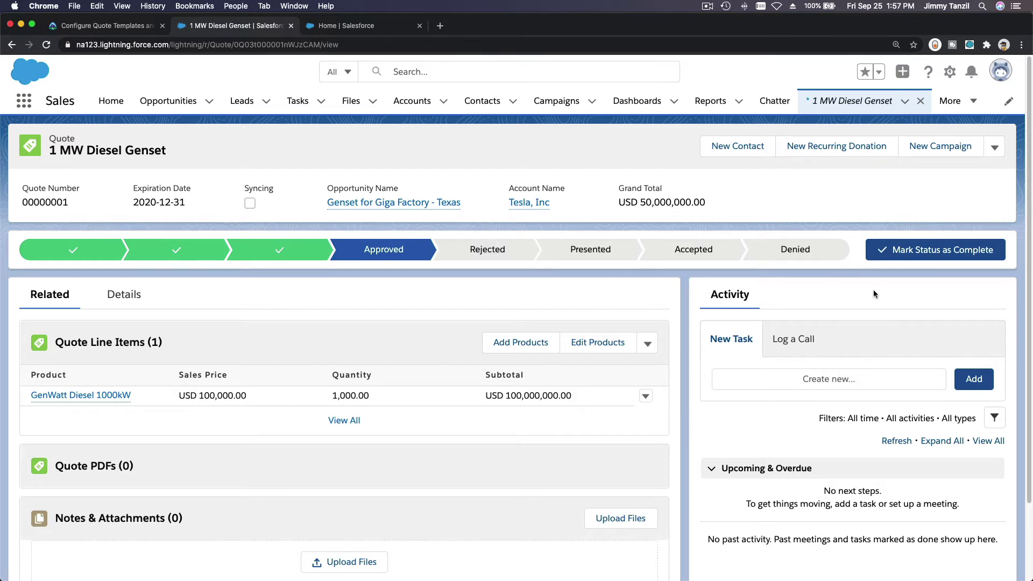
{"action": "left_click", "coordinate": [995, 149]}
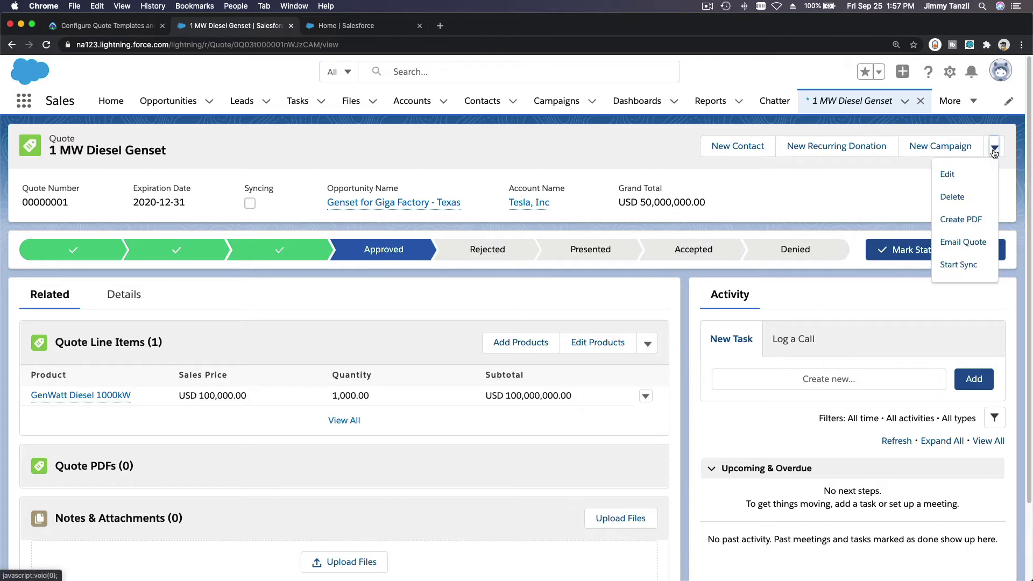
{"action": "left_click", "coordinate": [975, 272]}
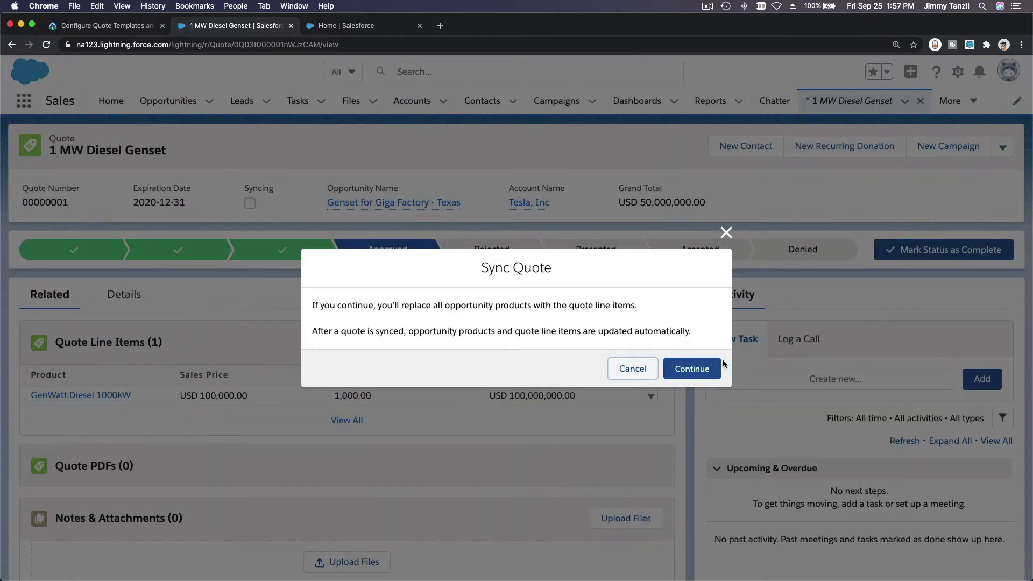
{"action": "left_click", "coordinate": [696, 377]}
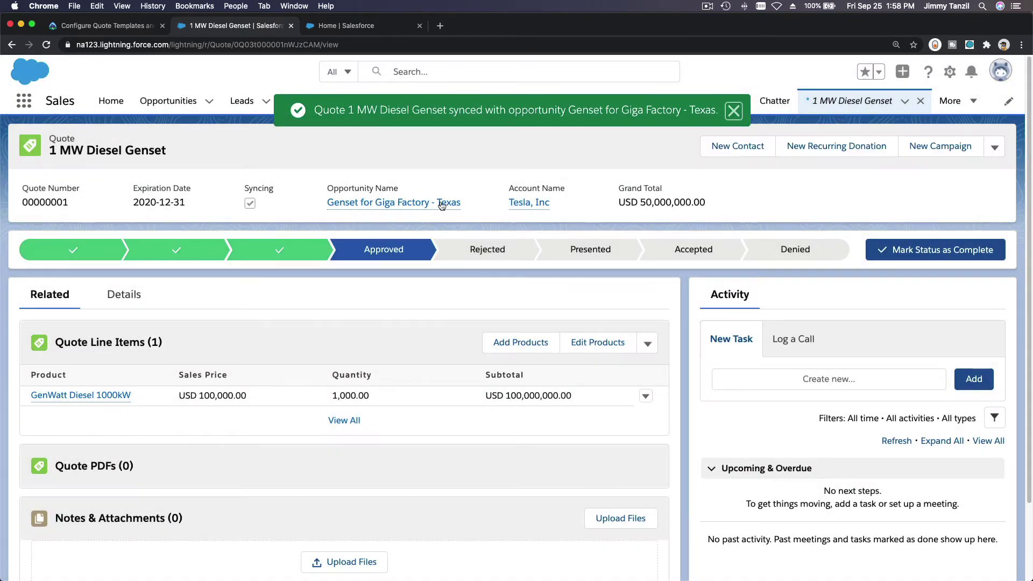
{"action": "left_click", "coordinate": [734, 111]}
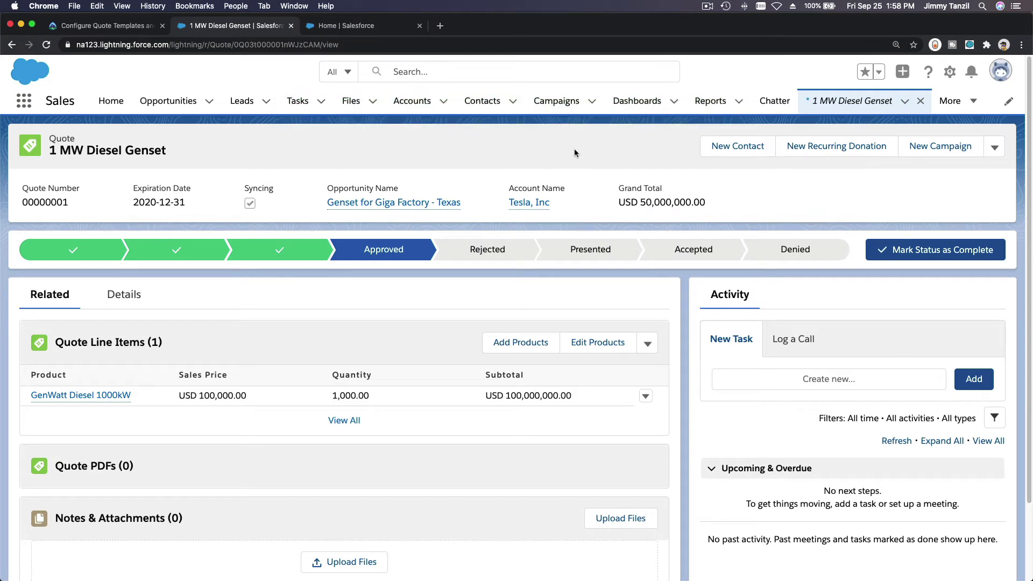
Open the Genset for Giga Factory - Texas opportunity from the quote and check its products, amount and expected revenue.
{"action": "left_click", "coordinate": [412, 208]}
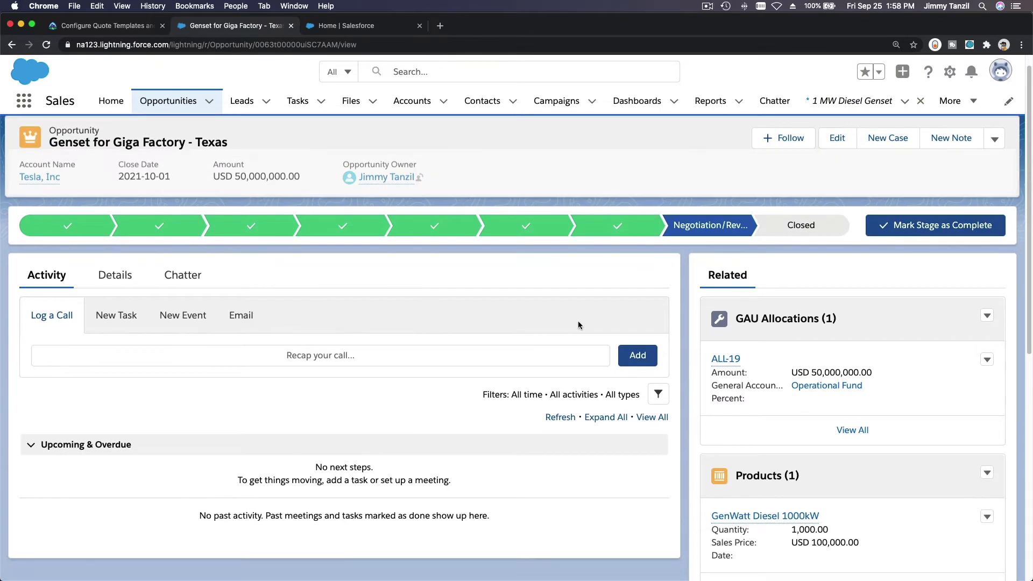
{"action": "scroll", "coordinate": [808, 369], "scroll_direction": "down", "scroll_amount": 3}
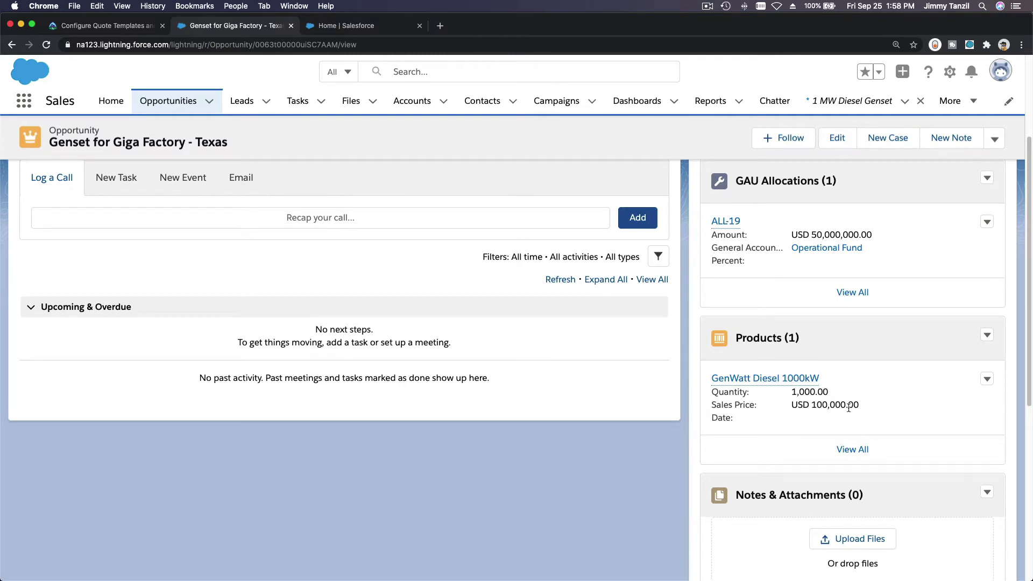
{"action": "scroll", "coordinate": [534, 370], "scroll_direction": "up", "scroll_amount": 3}
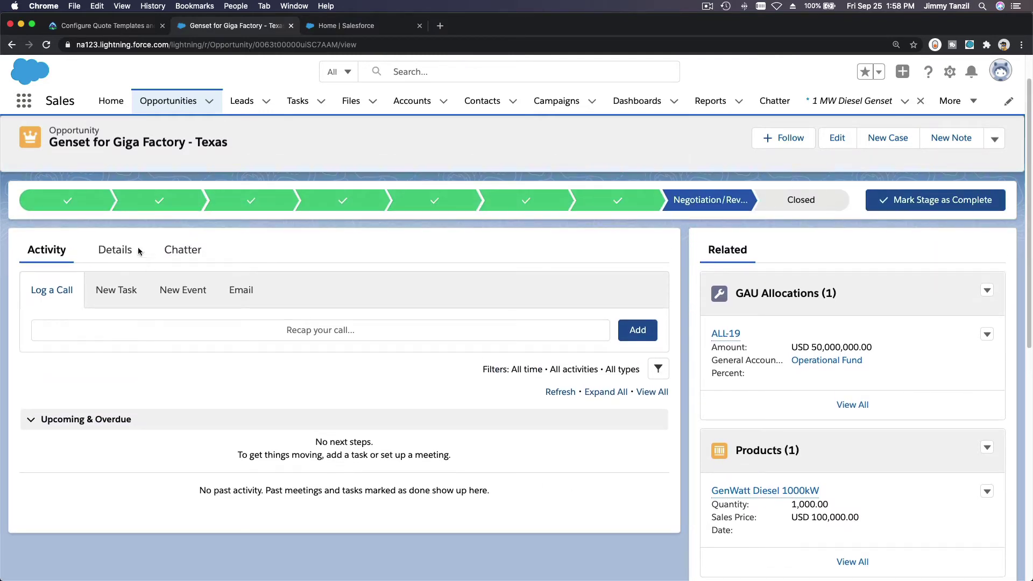
{"action": "left_click", "coordinate": [129, 245]}
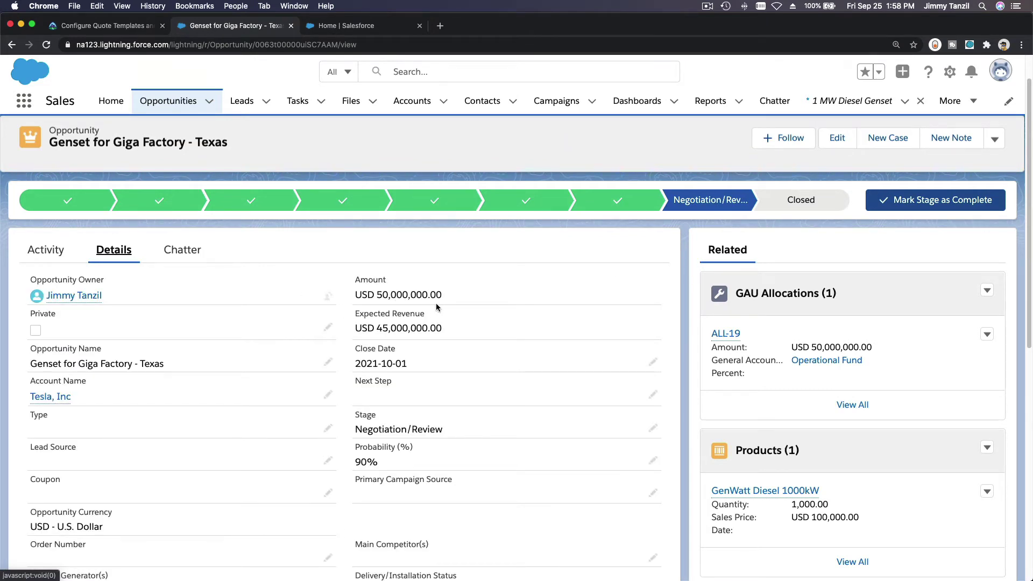
{"action": "scroll", "coordinate": [436, 306], "scroll_direction": "down", "scroll_amount": 1}
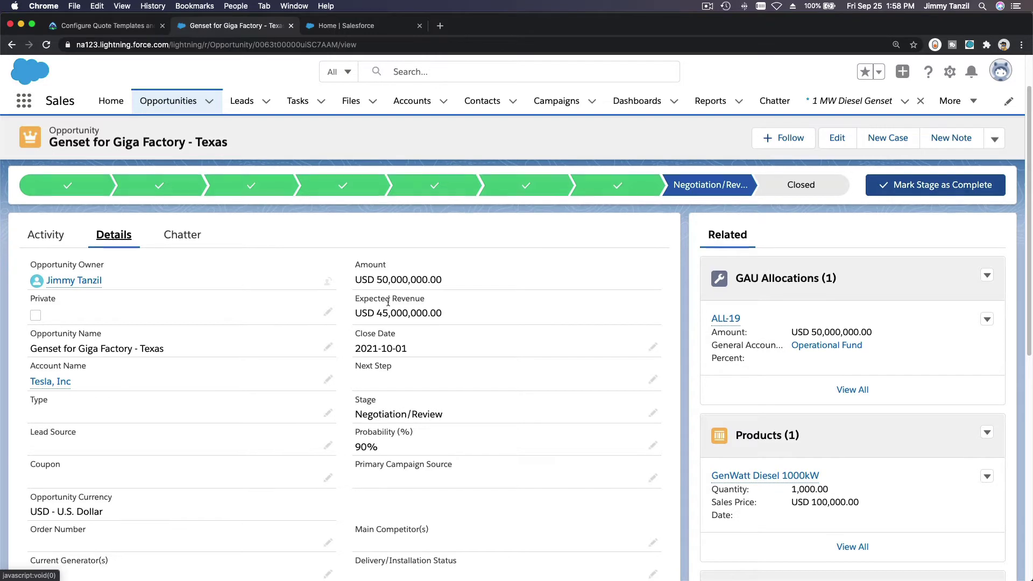
{"action": "scroll", "coordinate": [388, 302], "scroll_direction": "down", "scroll_amount": 5}
{"action": "scroll", "coordinate": [388, 301], "scroll_direction": "up", "scroll_amount": 2}
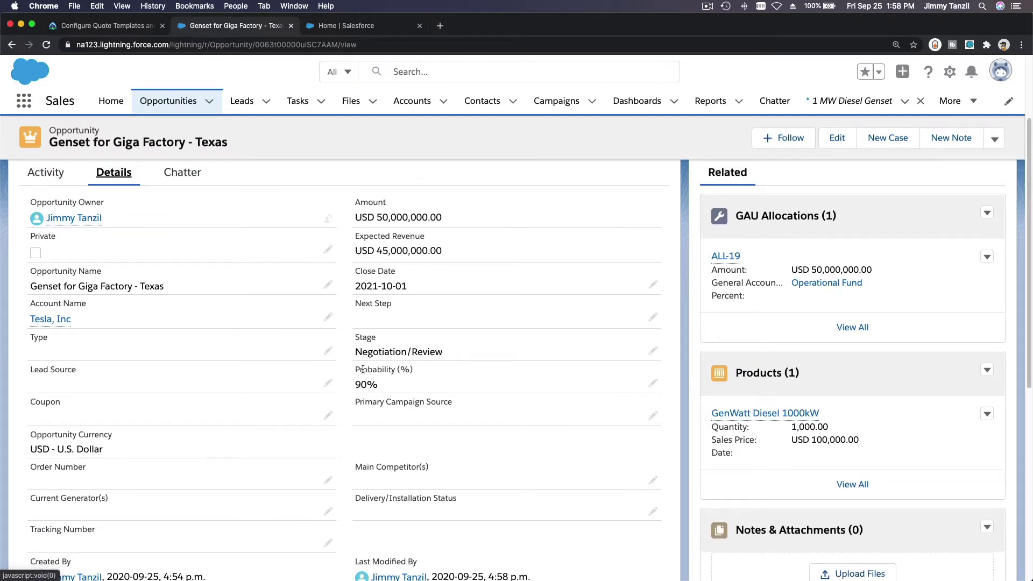
{"action": "scroll", "coordinate": [400, 358], "scroll_direction": "up", "scroll_amount": 4}
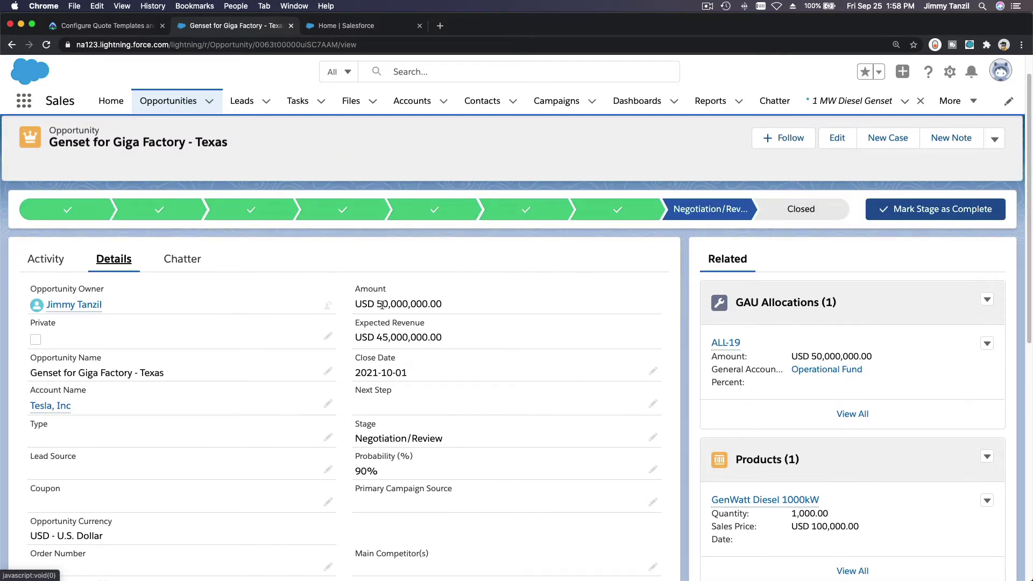
Switch to the Trailhead unit and read how to prepare quotes for delivery and create a quote template.
{"action": "left_click", "coordinate": [129, 29]}
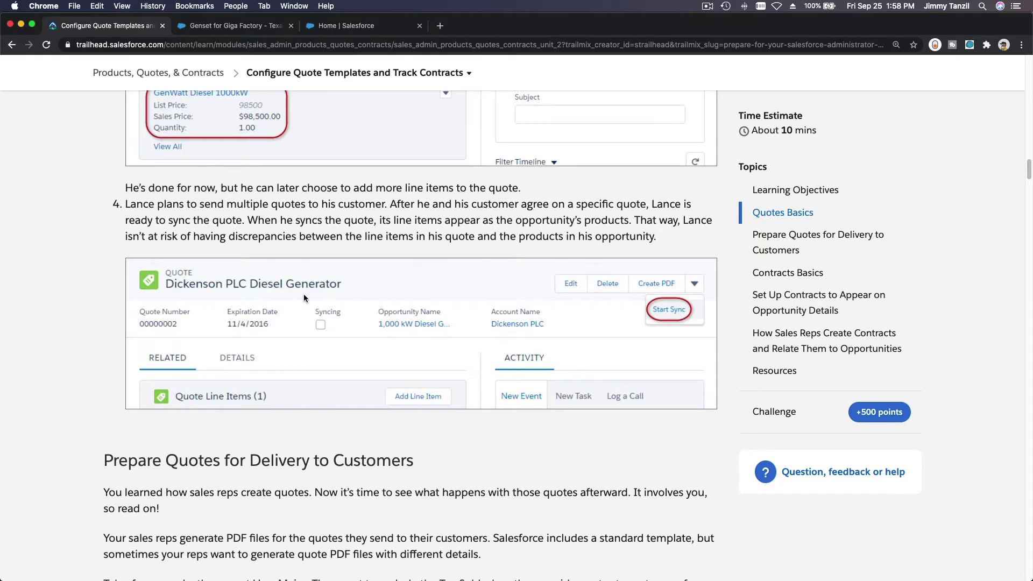
{"action": "scroll", "coordinate": [304, 293], "scroll_direction": "down", "scroll_amount": 5}
{"action": "scroll", "coordinate": [264, 290], "scroll_direction": "down", "scroll_amount": 1}
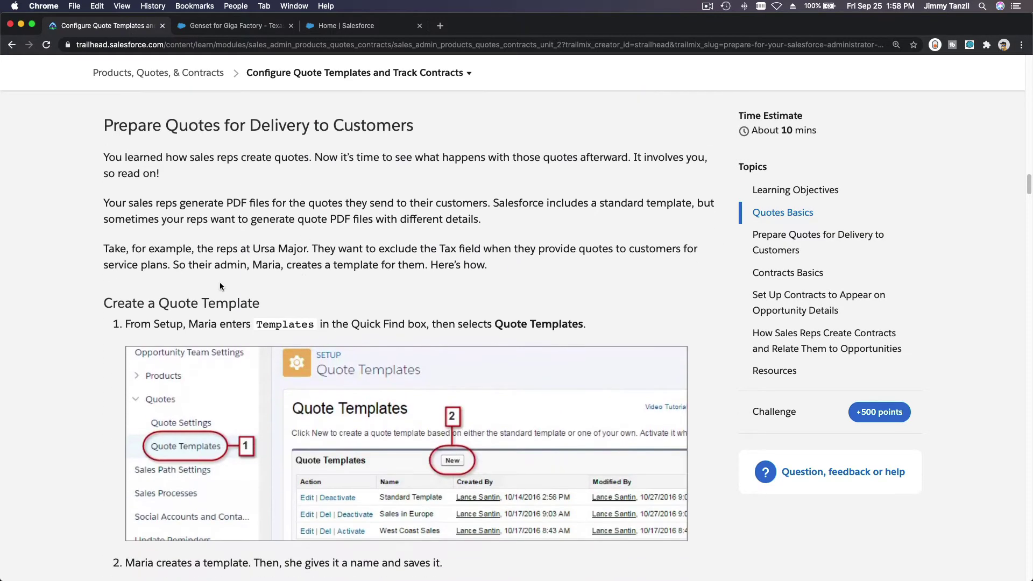
{"action": "scroll", "coordinate": [285, 295], "scroll_direction": "up", "scroll_amount": 1}
{"action": "scroll", "coordinate": [284, 295], "scroll_direction": "down", "scroll_amount": 2}
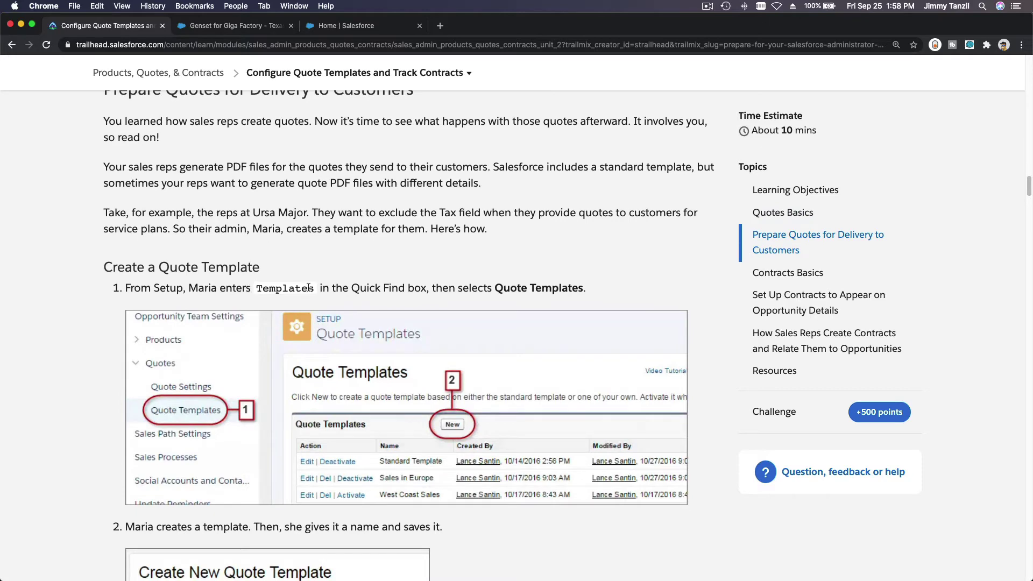
{"action": "scroll", "coordinate": [308, 287], "scroll_direction": "down", "scroll_amount": 2}
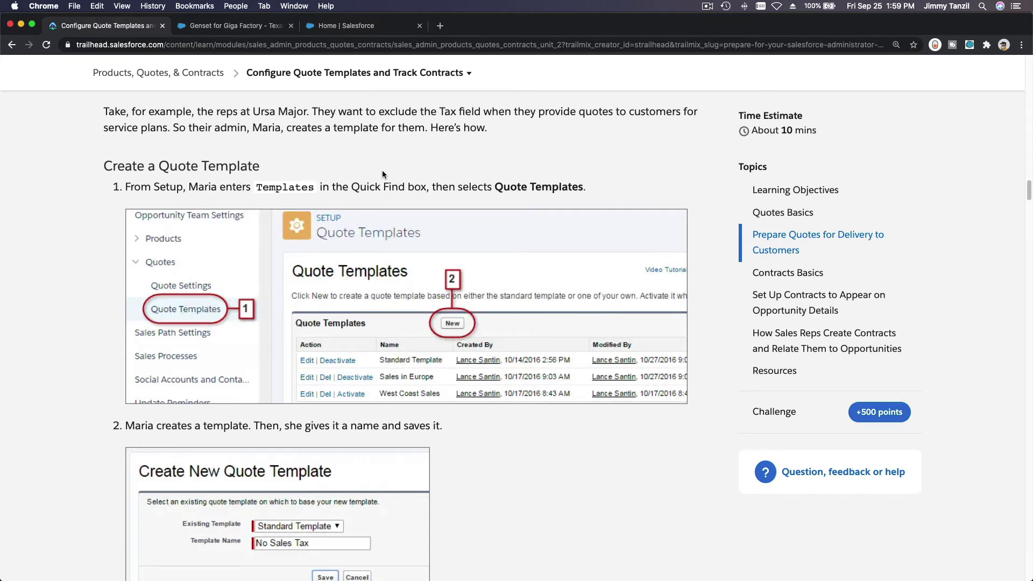
{"action": "scroll", "coordinate": [382, 170], "scroll_direction": "down", "scroll_amount": 1}
Switch to Salesforce Setup, search for "template" and open the Quote Templates page.
{"action": "left_click", "coordinate": [358, 27]}
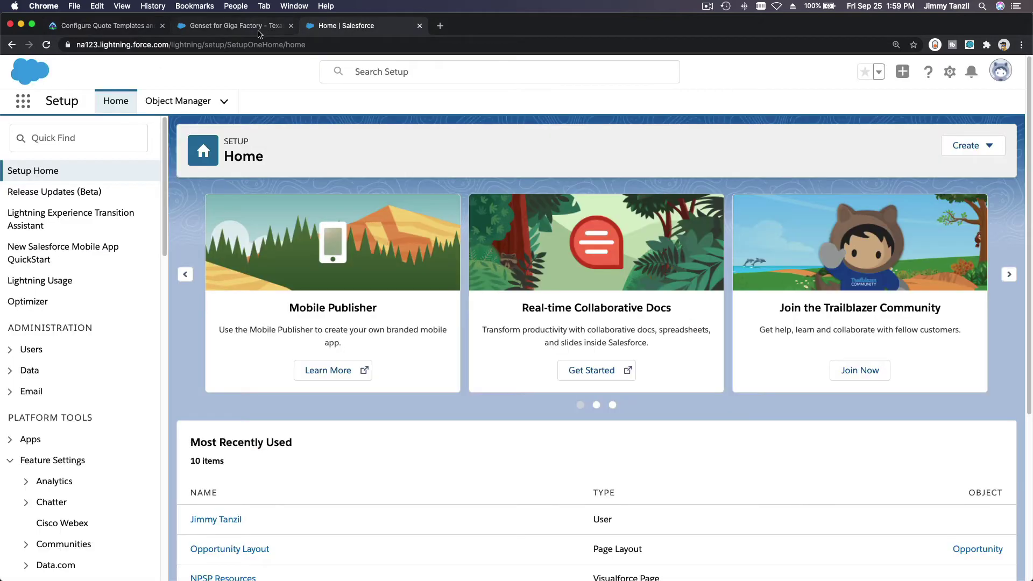
{"action": "left_click", "coordinate": [95, 145]}
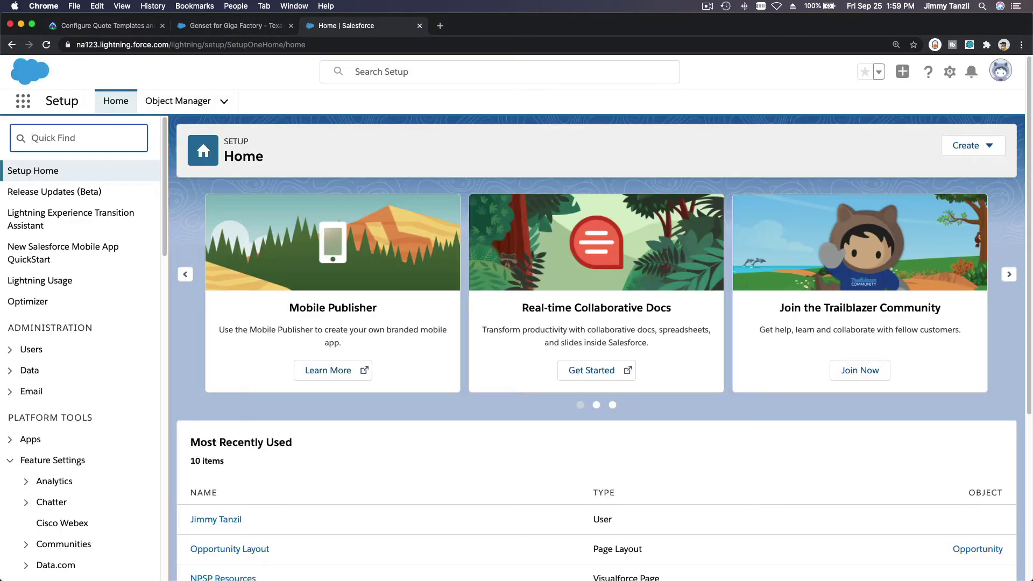
{"action": "type", "text": "template"}
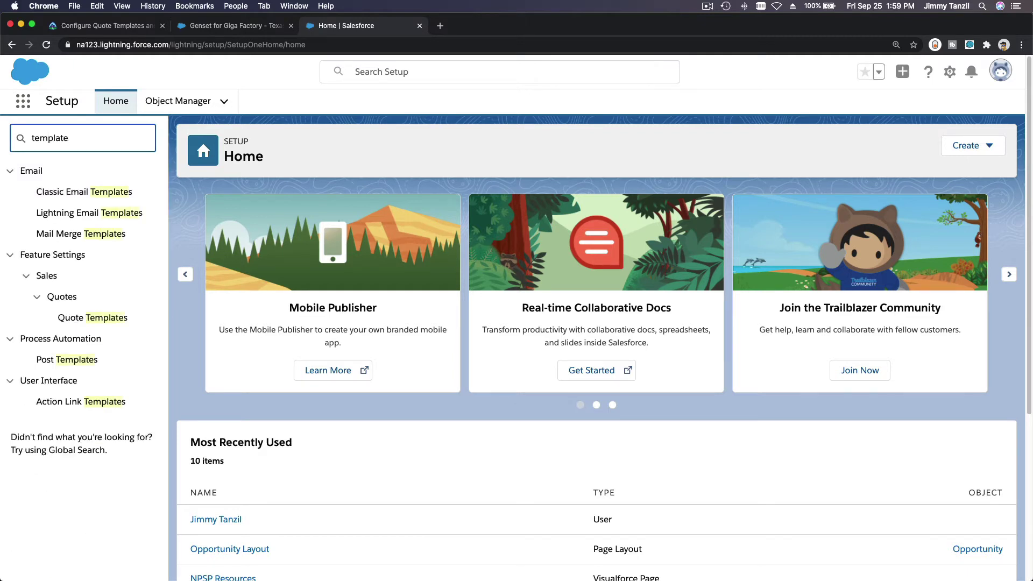
{"action": "left_click", "coordinate": [91, 322]}
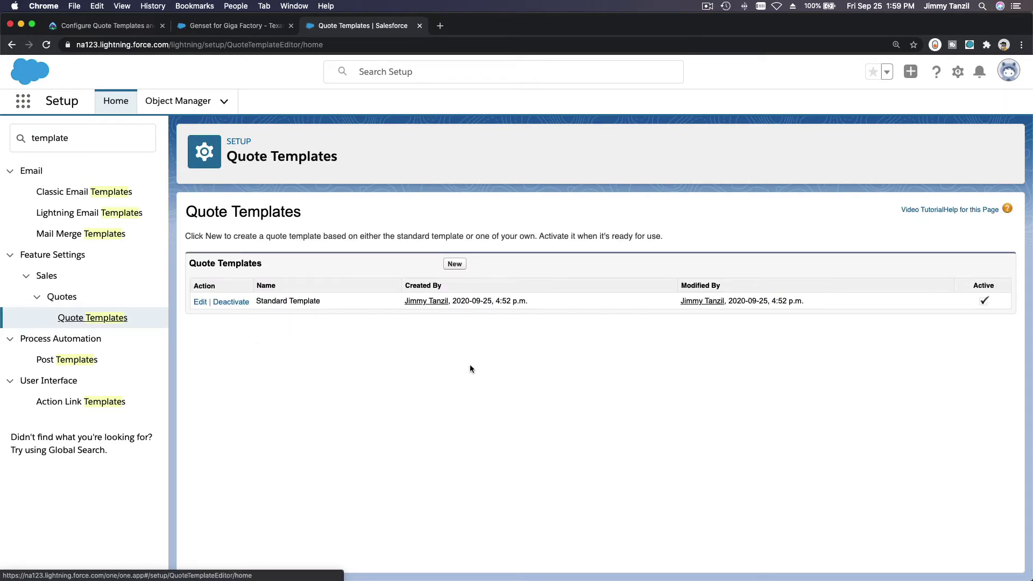
Create a new quote template named "No Tax Template" based on the Standard Template.
{"action": "left_click", "coordinate": [455, 264]}
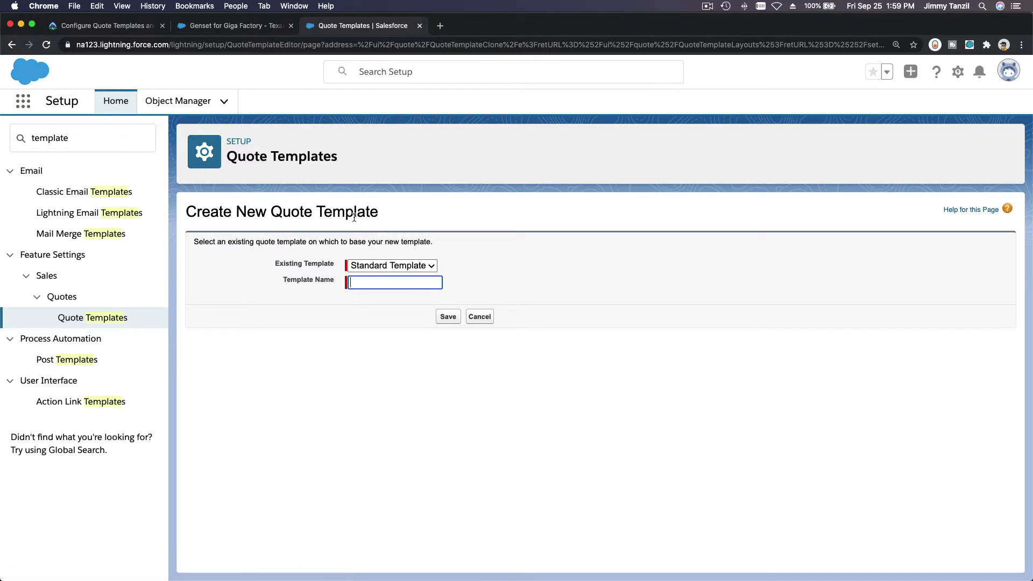
{"action": "type", "text": "No Tax Template"}
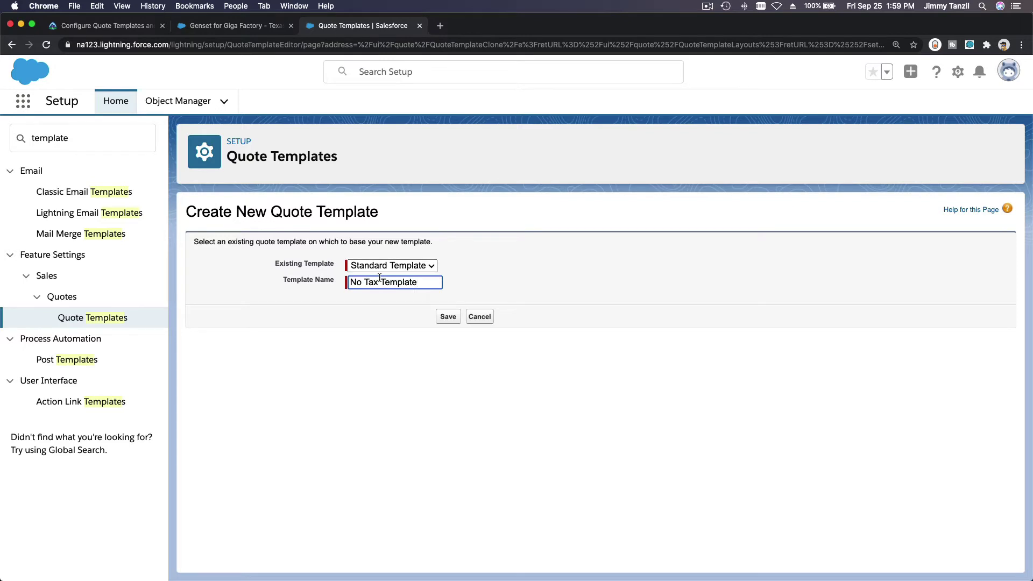
{"action": "key", "text": "shift+Tab"}
{"action": "key", "text": "space"}
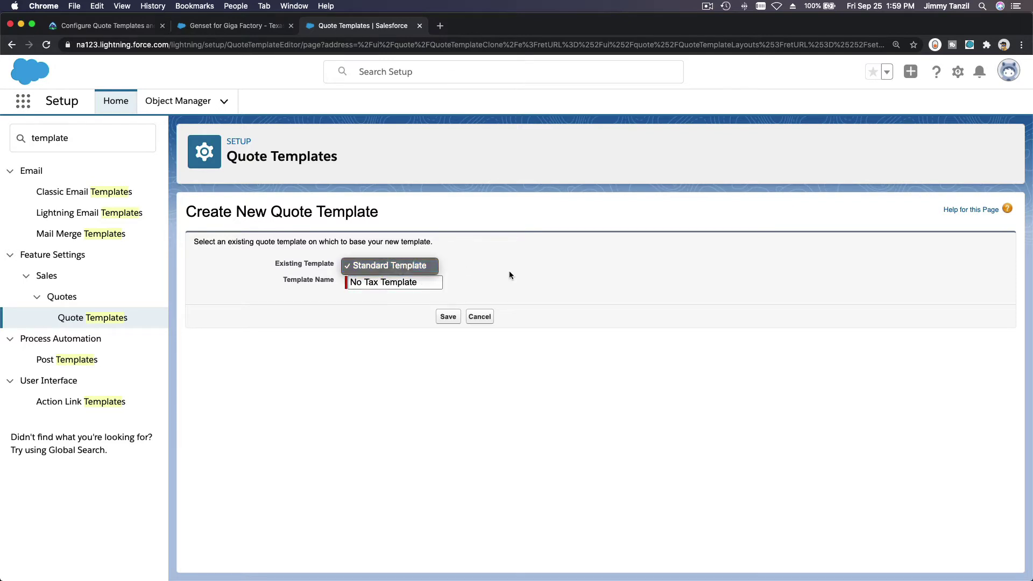
{"action": "key", "text": "Escape"}
{"action": "left_click", "coordinate": [448, 316]}
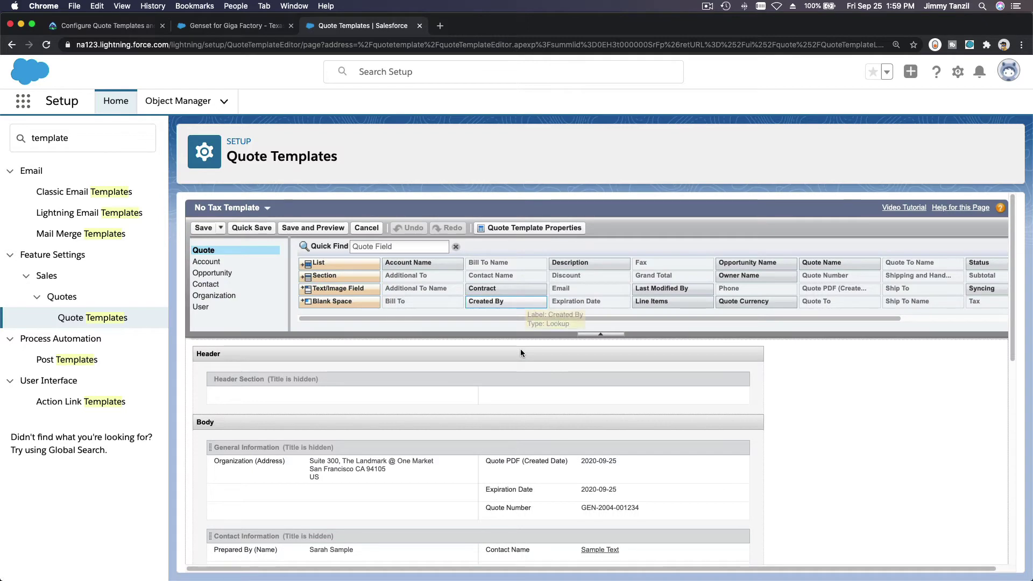
Remove the Tax field from the Totals section of the No Tax Template and save the template.
{"action": "scroll", "coordinate": [521, 353], "scroll_direction": "down", "scroll_amount": 3}
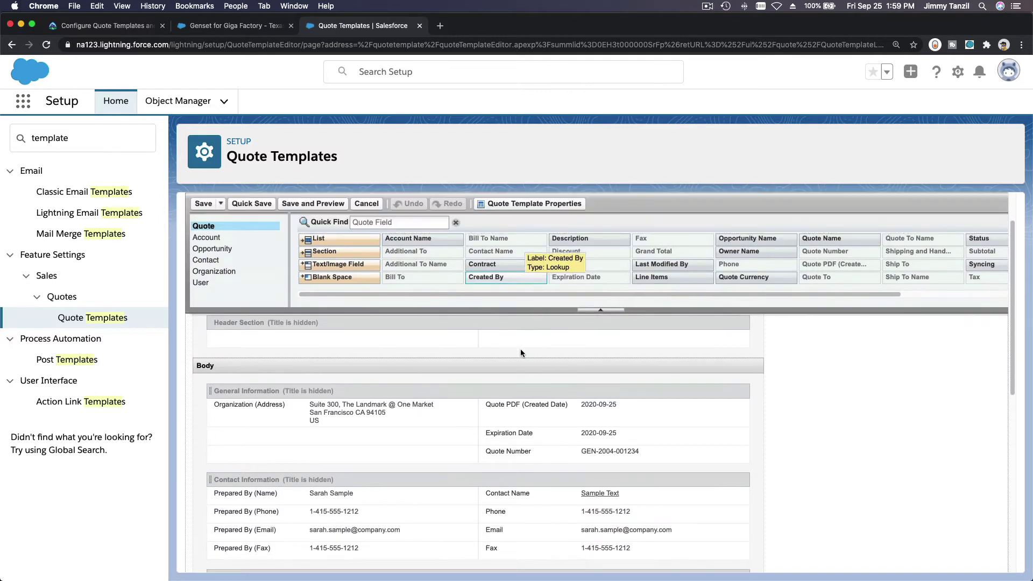
{"action": "scroll", "coordinate": [521, 353], "scroll_direction": "down", "scroll_amount": 1}
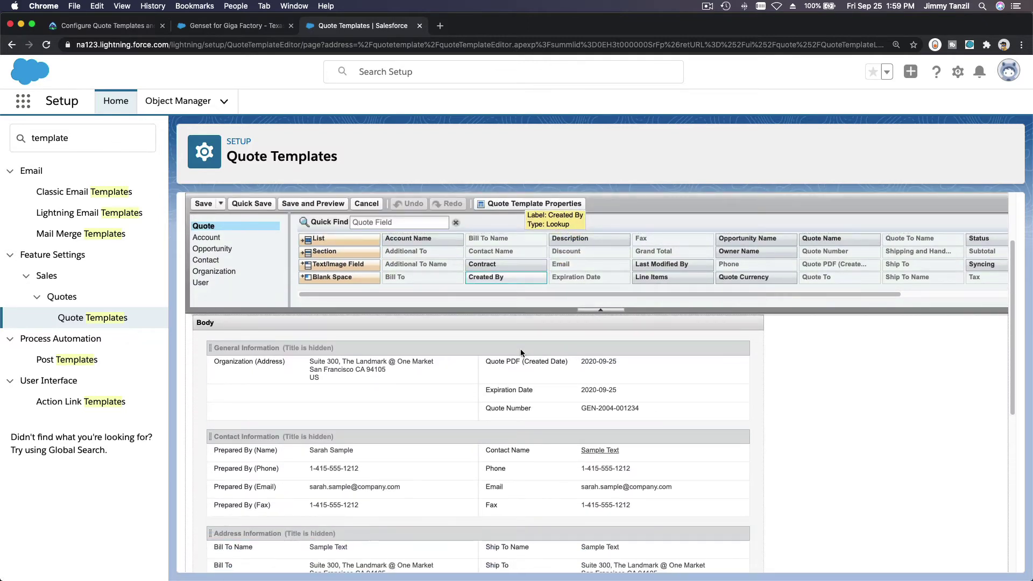
{"action": "scroll", "coordinate": [446, 454], "scroll_direction": "up", "scroll_amount": 2}
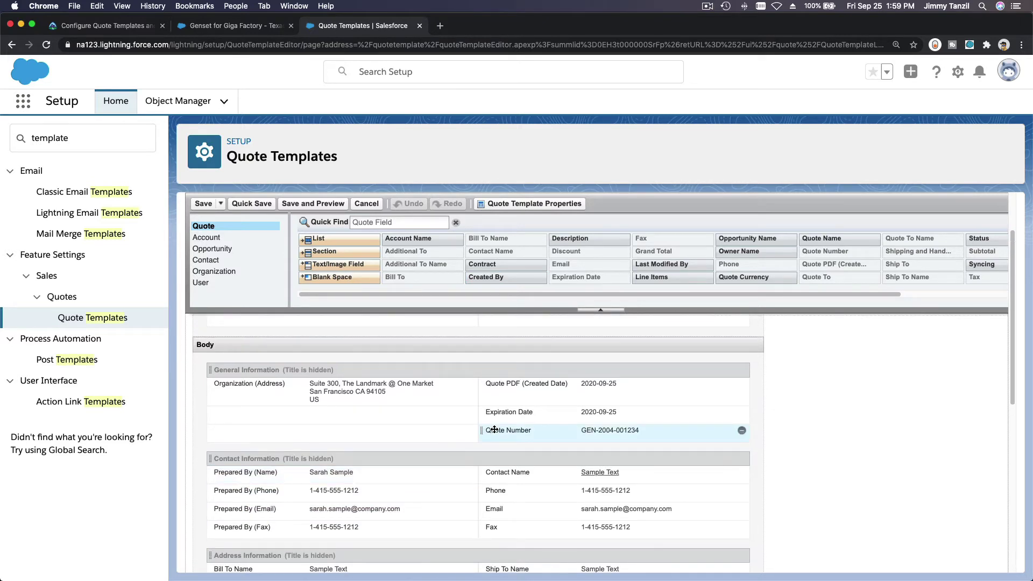
{"action": "scroll", "coordinate": [495, 429], "scroll_direction": "down", "scroll_amount": 8}
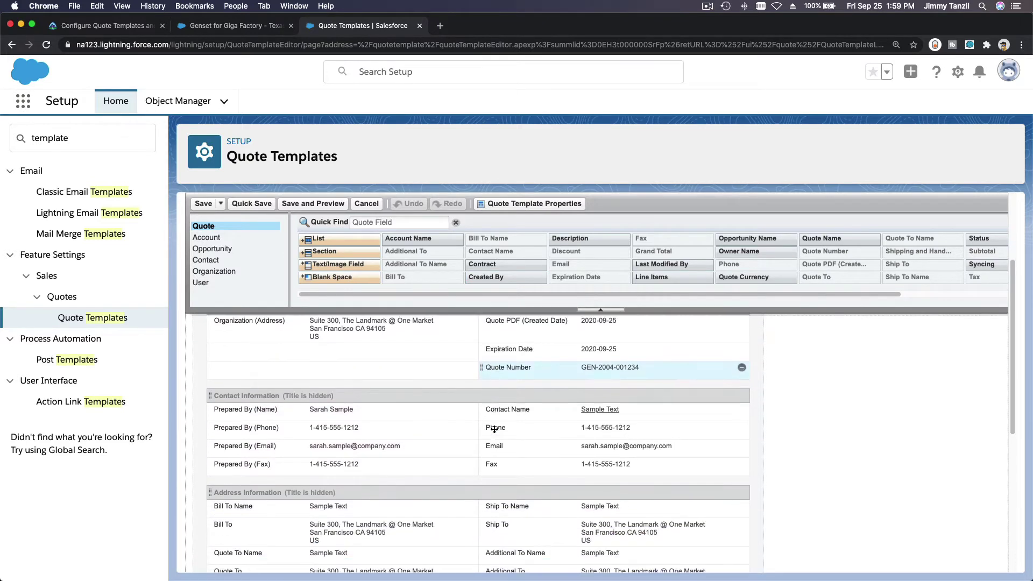
{"action": "scroll", "coordinate": [495, 429], "scroll_direction": "down", "scroll_amount": 5}
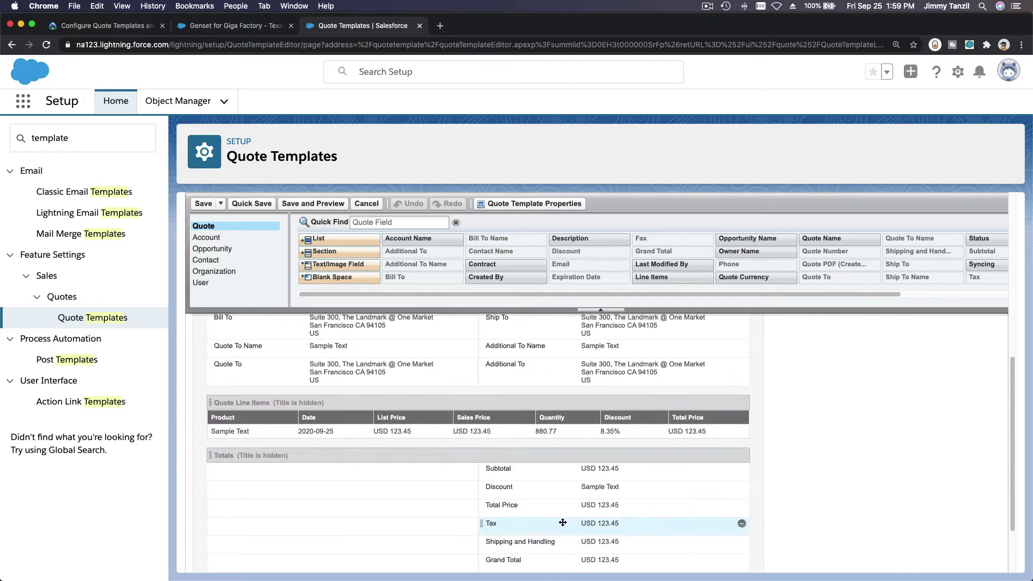
{"action": "scroll", "coordinate": [566, 522], "scroll_direction": "down", "scroll_amount": 3}
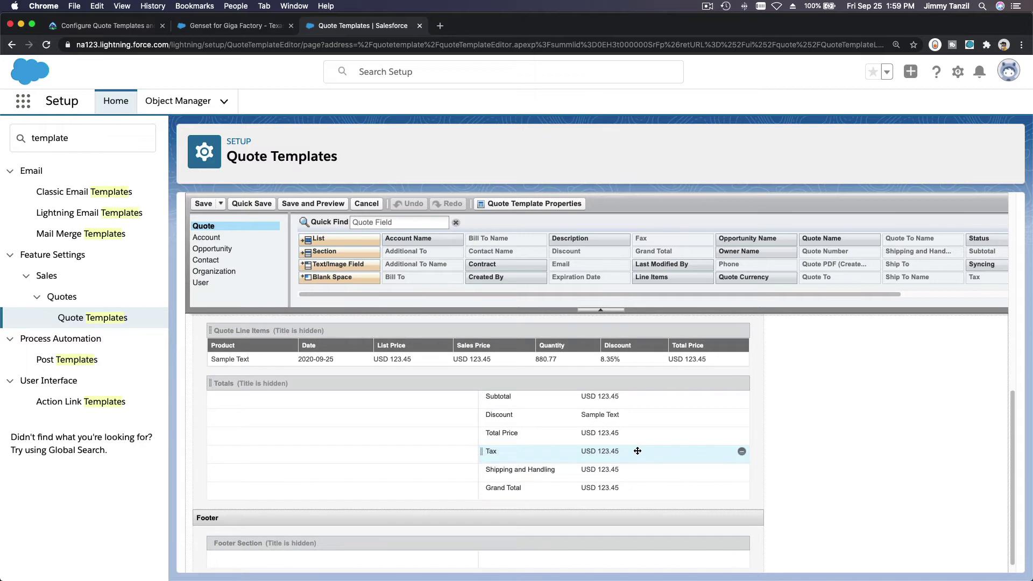
{"action": "left_click", "coordinate": [742, 453]}
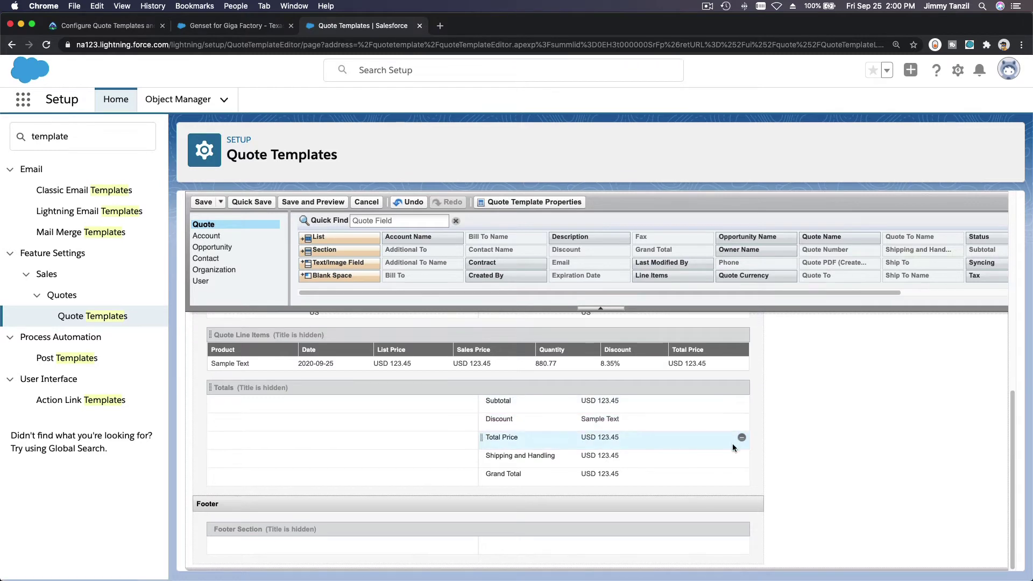
{"action": "scroll", "coordinate": [733, 447], "scroll_direction": "up", "scroll_amount": 10}
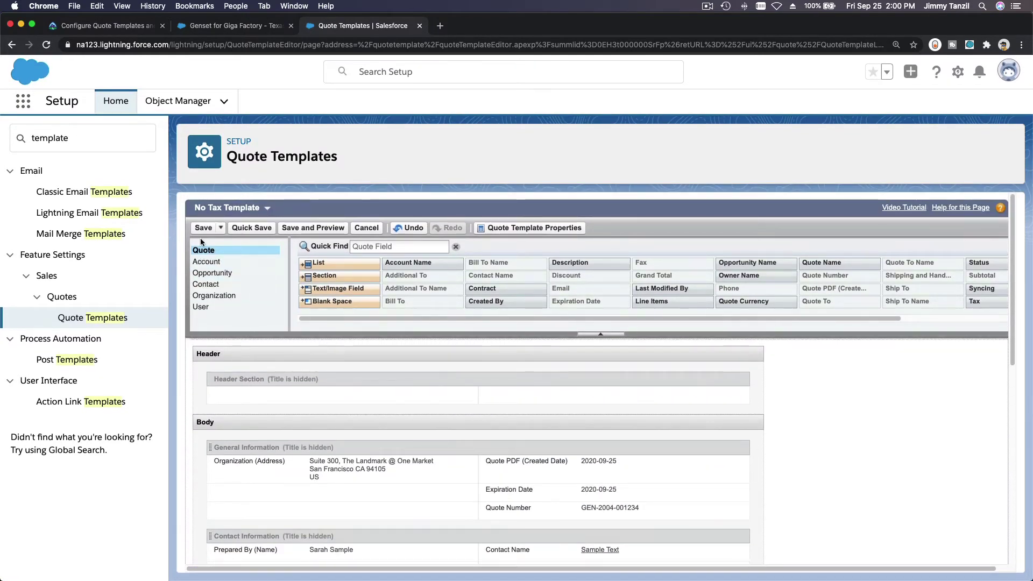
{"action": "left_click", "coordinate": [204, 233]}
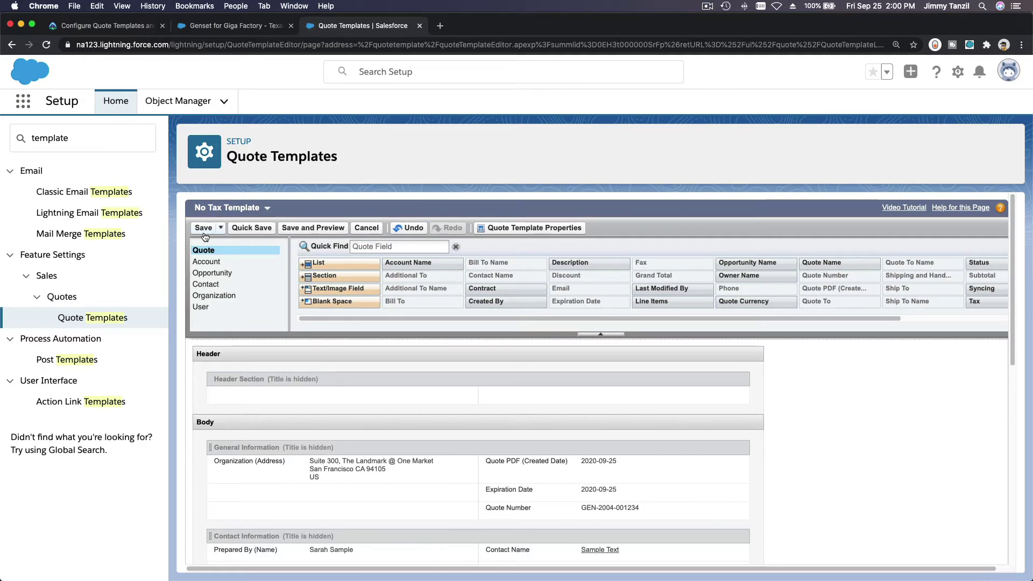
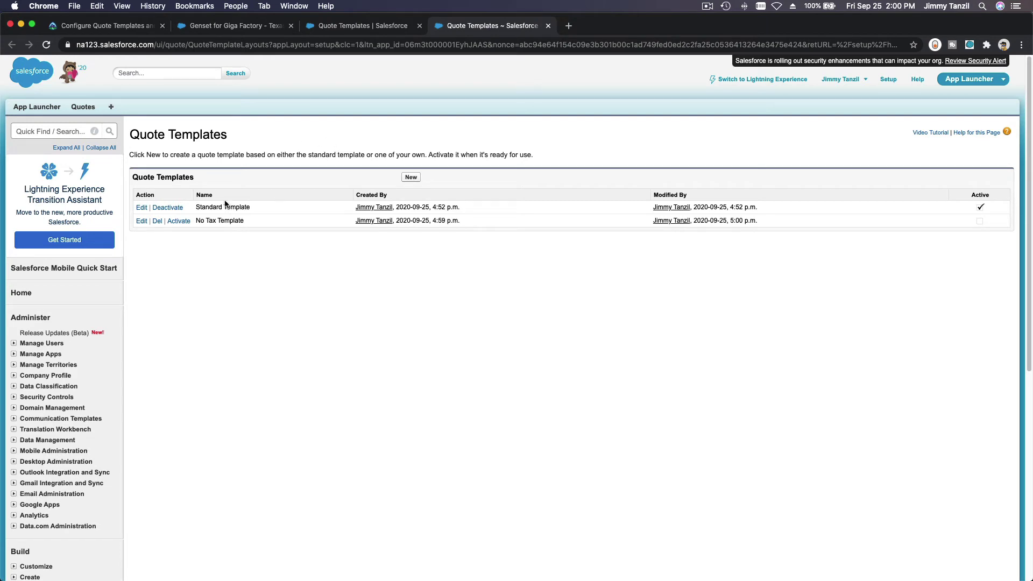
Close the leftover Salesforce setup pages and reload the Genset for Giga Factory - Texas opportunity in Lightning Experience.
{"action": "left_click", "coordinate": [763, 81]}
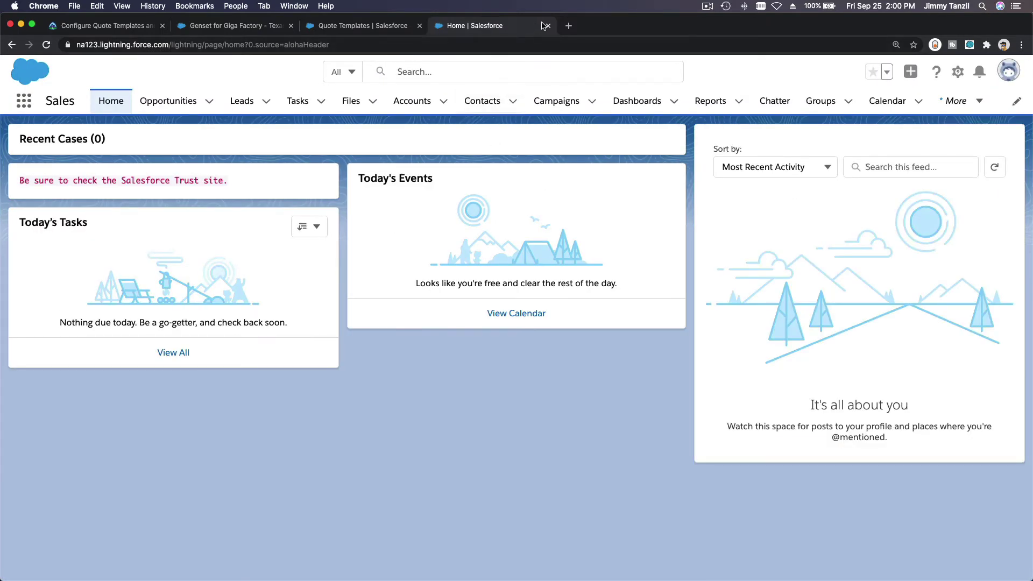
{"action": "left_click", "coordinate": [548, 26]}
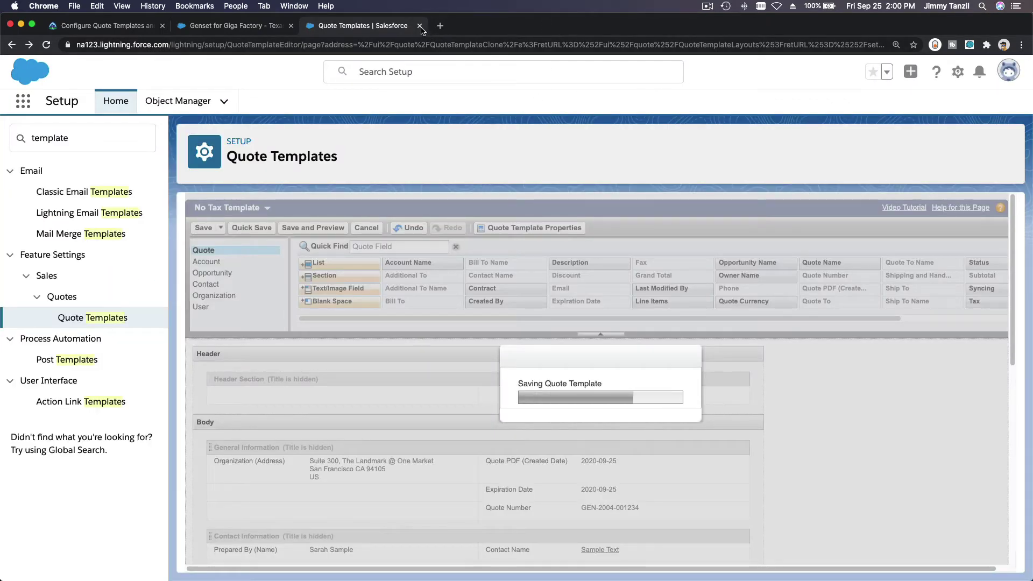
{"action": "left_click", "coordinate": [419, 25]}
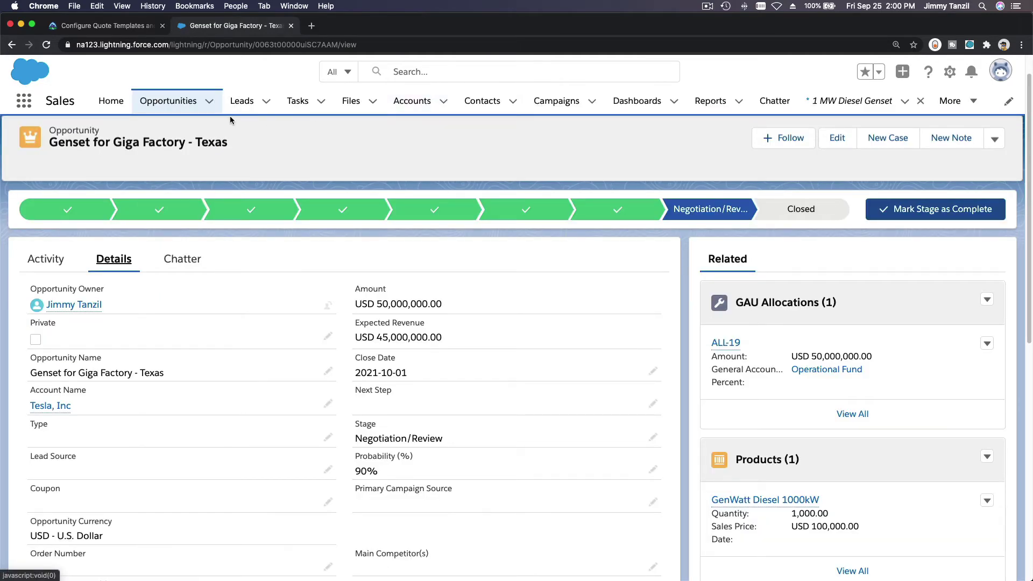
{"action": "left_click", "coordinate": [47, 46]}
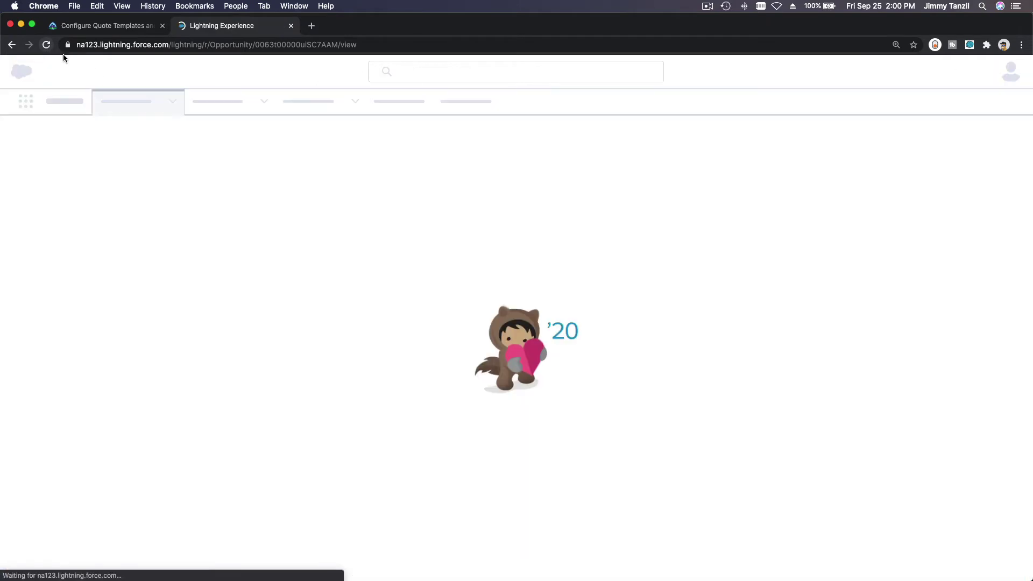
Check the activation instructions in the Trailhead unit, and activate the No Tax Template in Salesforce Setup, finding Quote Templates with "quote tem".
{"action": "left_click", "coordinate": [120, 26]}
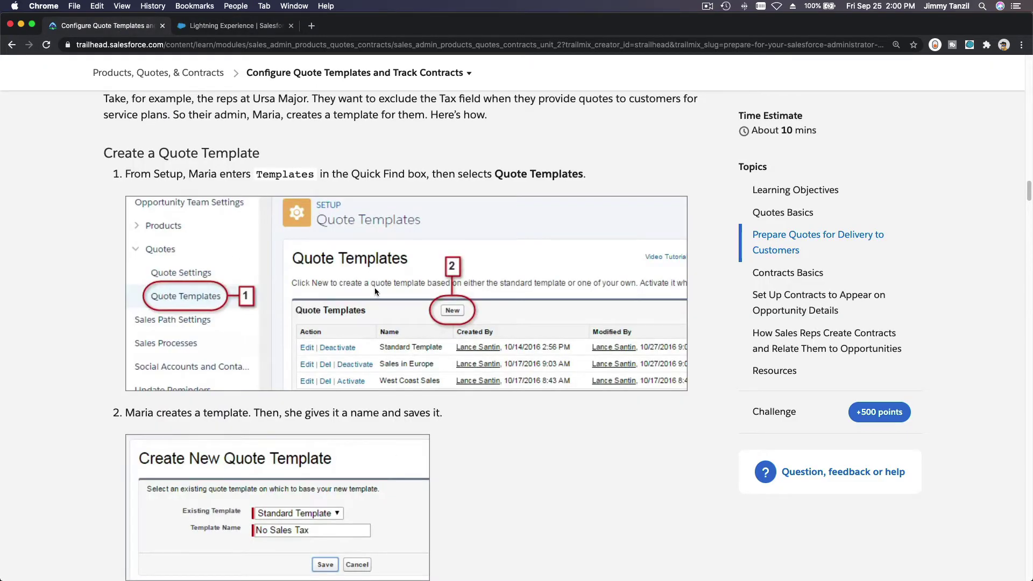
{"action": "scroll", "coordinate": [375, 288], "scroll_direction": "down", "scroll_amount": 8}
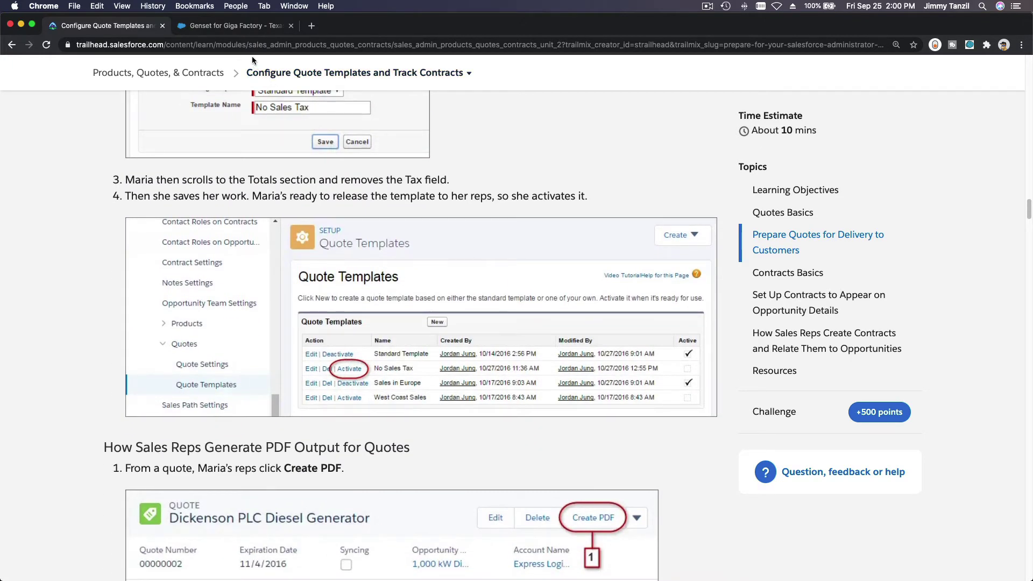
{"action": "left_click", "coordinate": [232, 31]}
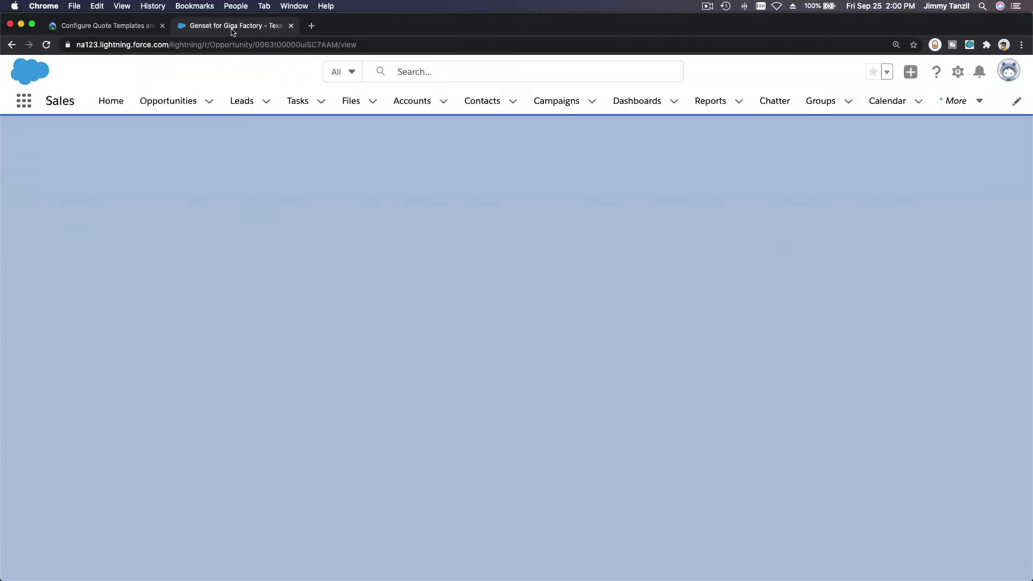
{"action": "left_click", "coordinate": [950, 72]}
{"action": "left_click", "coordinate": [954, 106]}
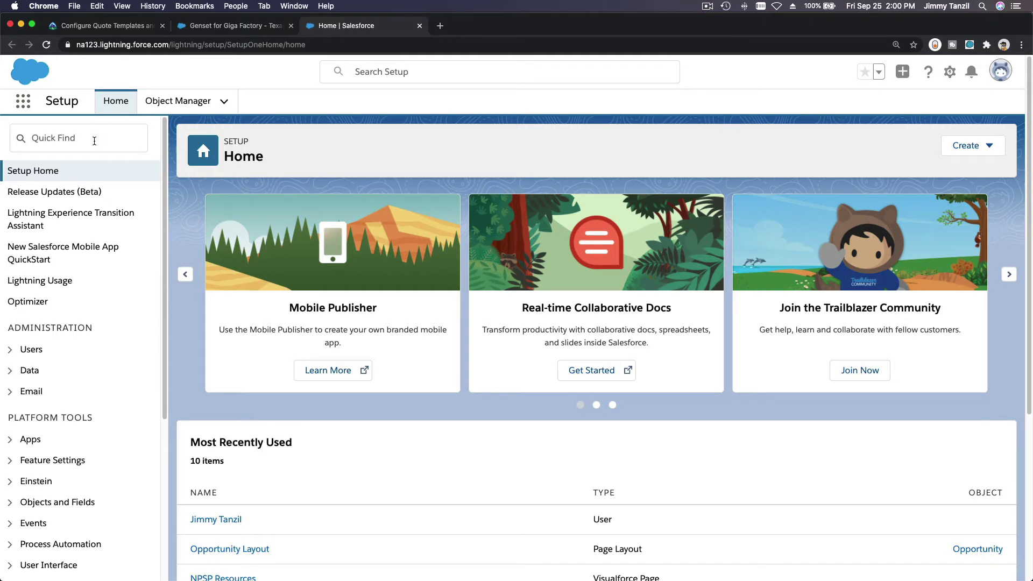
{"action": "left_click", "coordinate": [94, 141]}
{"action": "type", "text": "quote tem"}
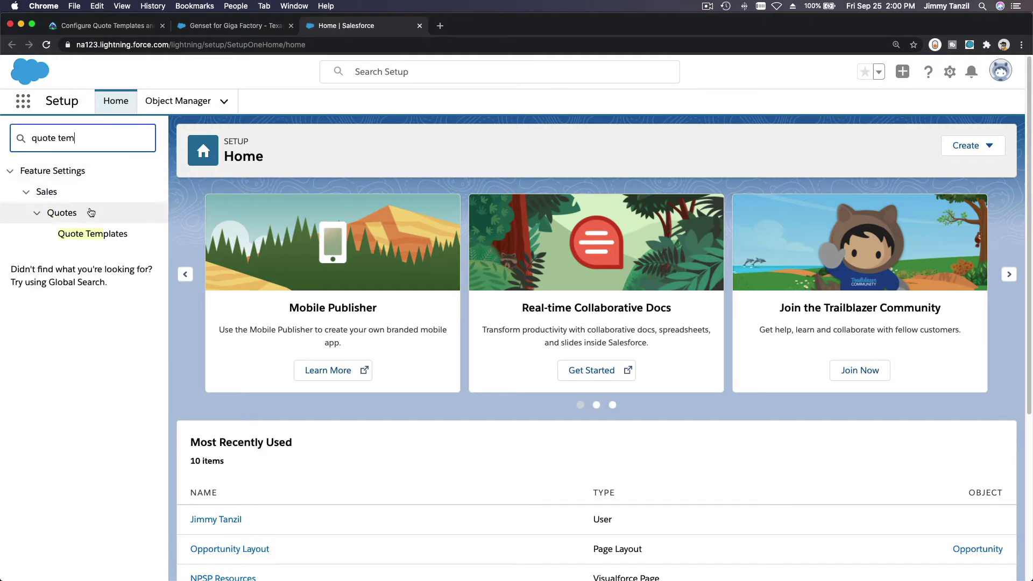
{"action": "left_click", "coordinate": [93, 233]}
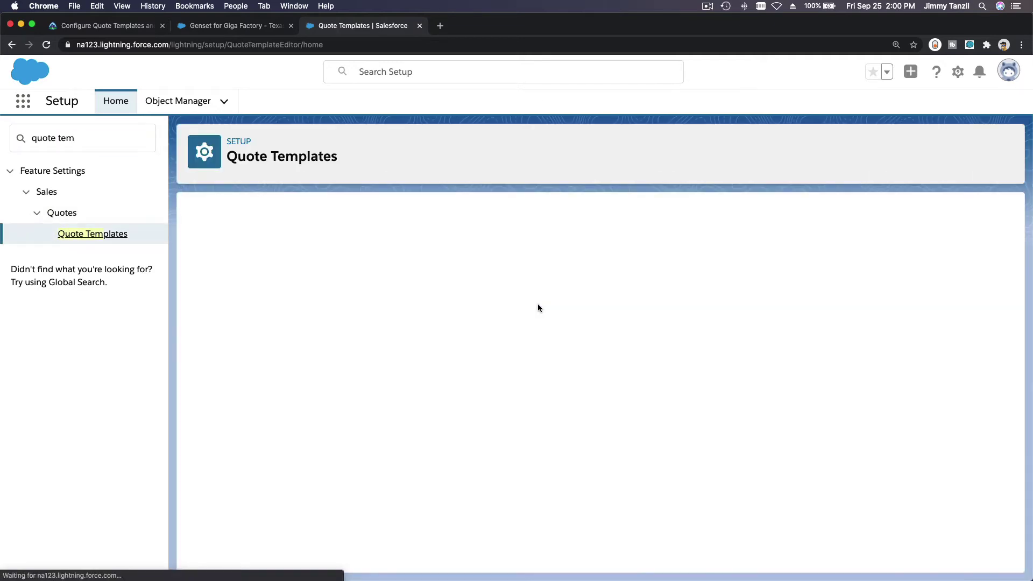
{"action": "left_click", "coordinate": [246, 319]}
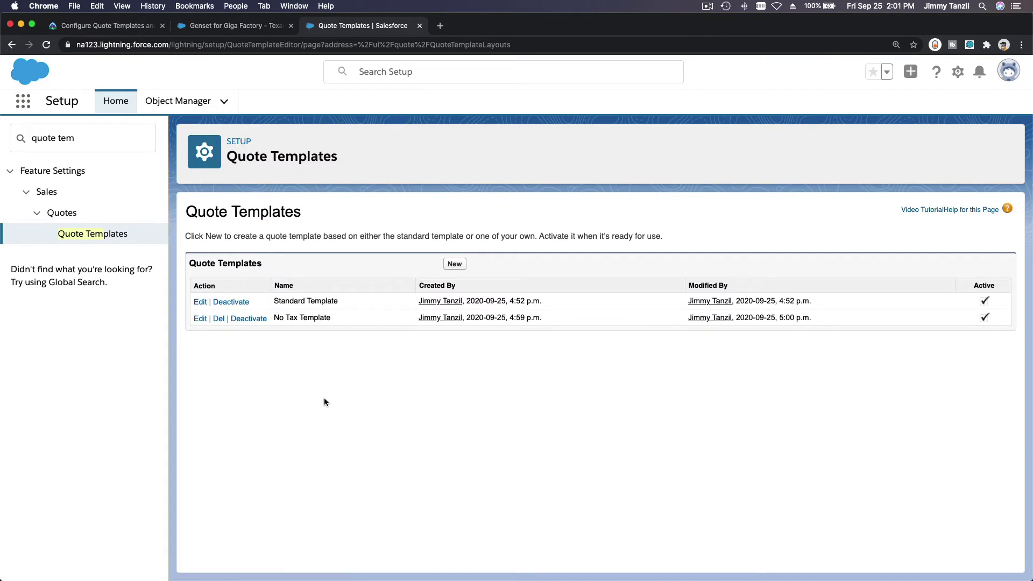
Switch to the Trailhead unit and read how sales reps generate PDF output for quotes.
{"action": "left_click", "coordinate": [126, 32]}
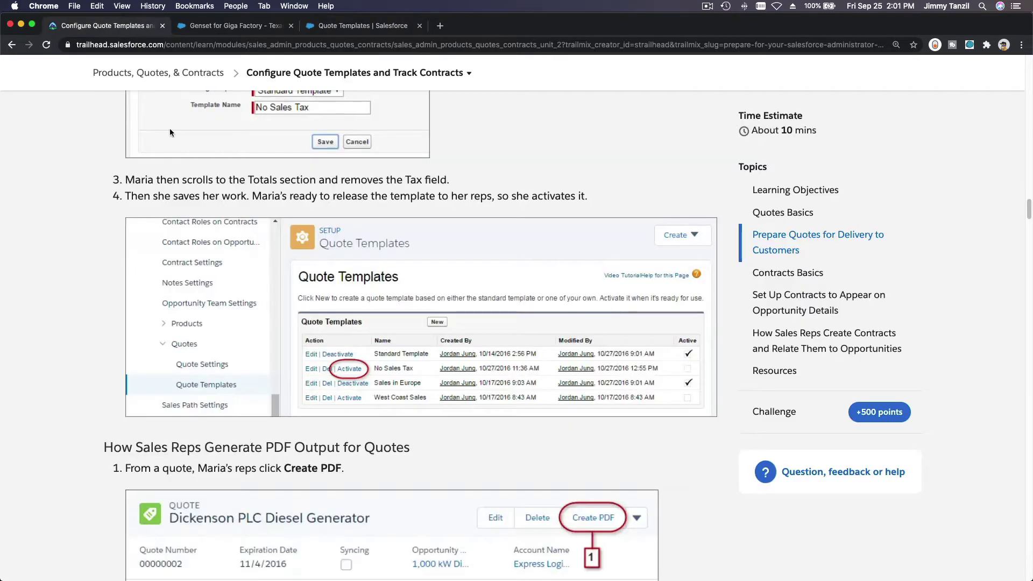
{"action": "scroll", "coordinate": [336, 364], "scroll_direction": "down", "scroll_amount": 2}
{"action": "scroll", "coordinate": [336, 364], "scroll_direction": "down", "scroll_amount": 2}
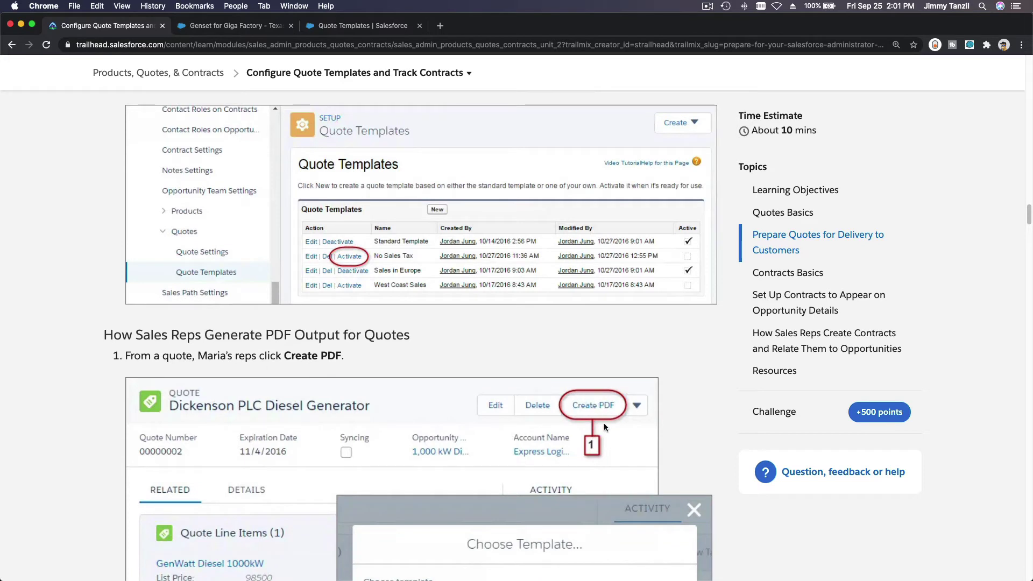
{"action": "scroll", "coordinate": [604, 427], "scroll_direction": "down", "scroll_amount": 3}
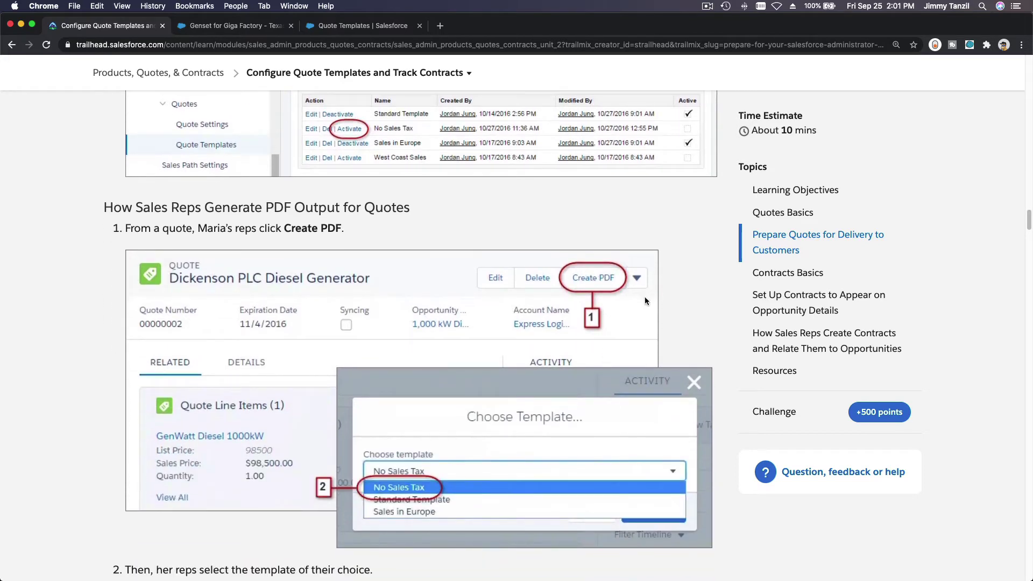
{"action": "scroll", "coordinate": [590, 276], "scroll_direction": "down", "scroll_amount": 4}
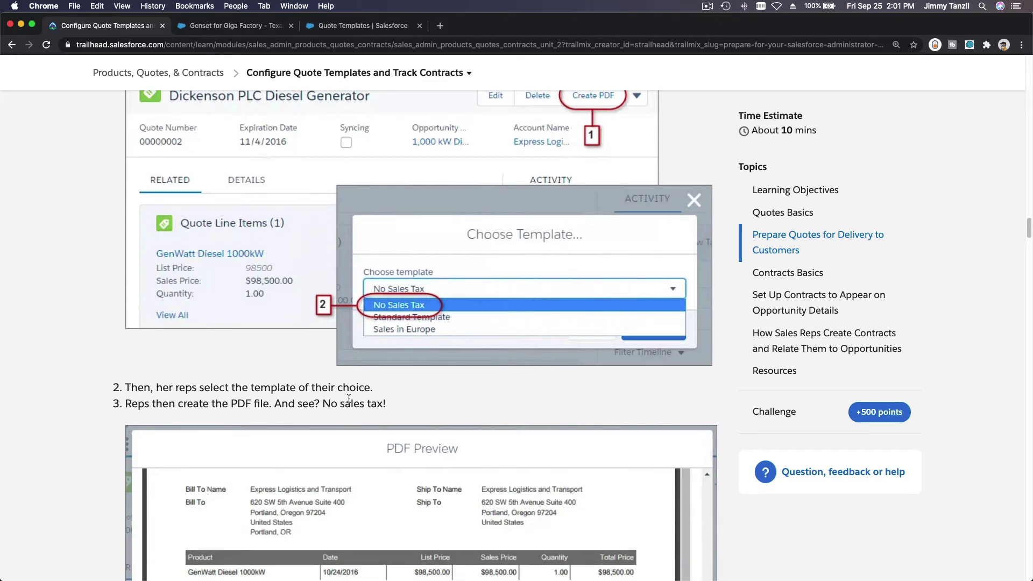
{"action": "scroll", "coordinate": [368, 412], "scroll_direction": "down", "scroll_amount": 2}
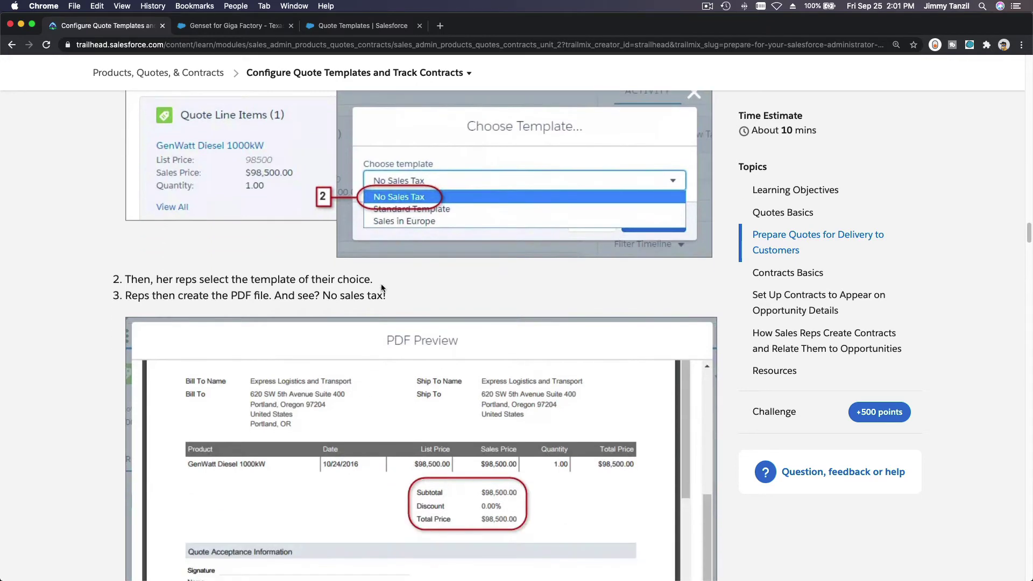
Switch to the Genset for Giga Factory - Texas opportunity, look over its details, and open its 1 MW Diesel Genset quote.
{"action": "left_click", "coordinate": [237, 25]}
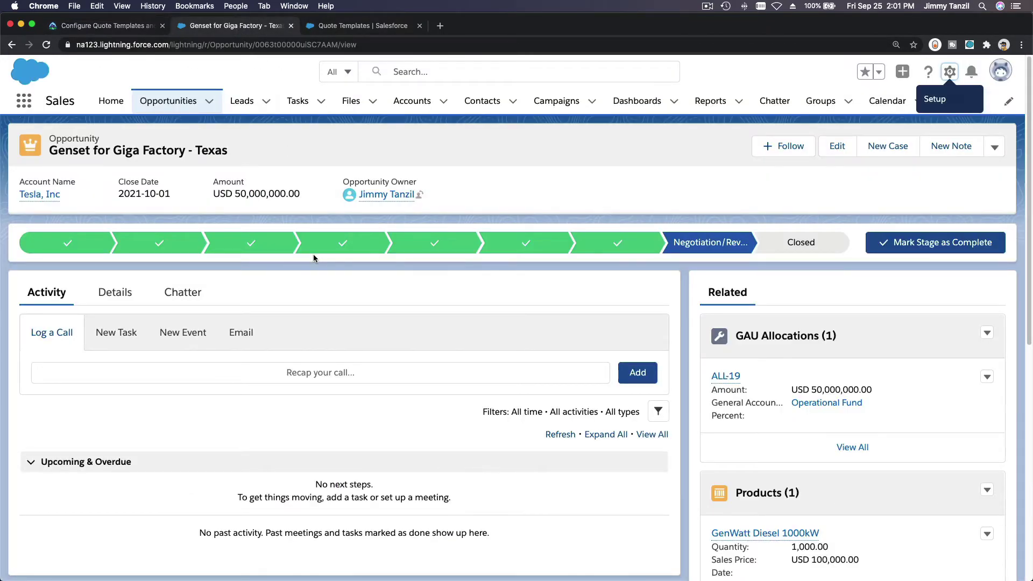
{"action": "scroll", "coordinate": [457, 306], "scroll_direction": "down", "scroll_amount": 10}
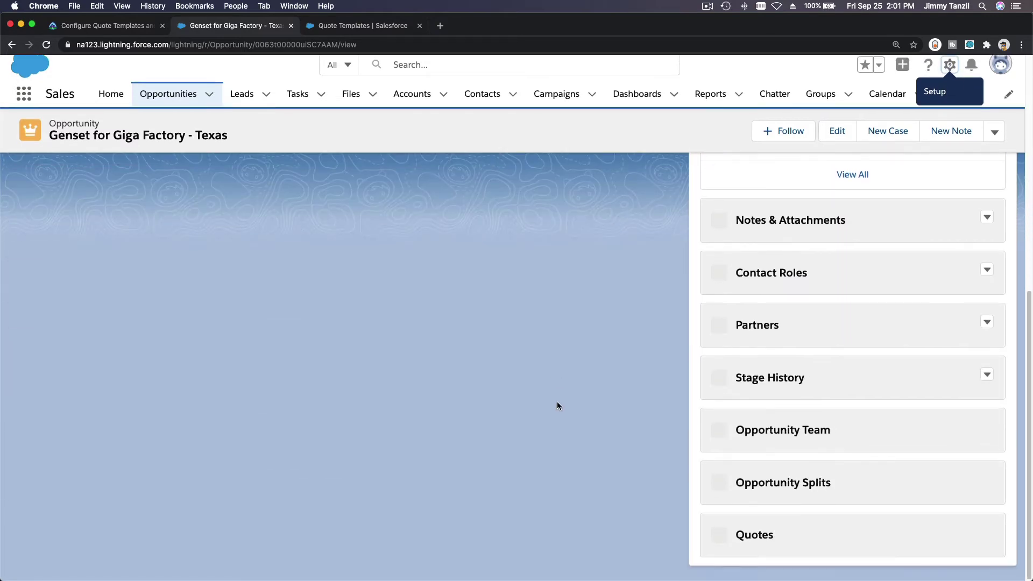
{"action": "scroll", "coordinate": [634, 479], "scroll_direction": "up", "scroll_amount": 10}
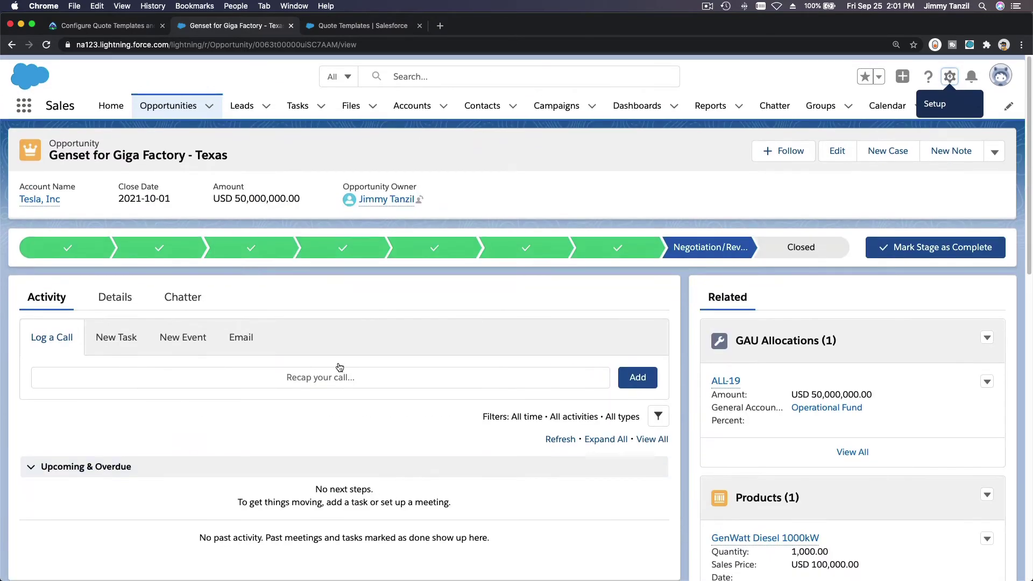
{"action": "left_click", "coordinate": [114, 297]}
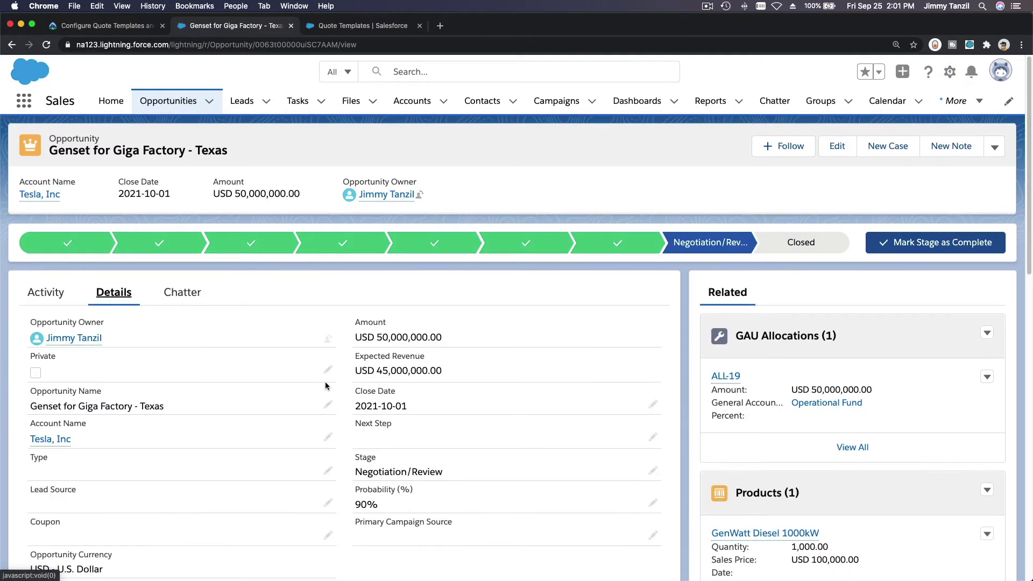
{"action": "scroll", "coordinate": [325, 382], "scroll_direction": "down", "scroll_amount": 3}
{"action": "scroll", "coordinate": [325, 386], "scroll_direction": "down", "scroll_amount": 1}
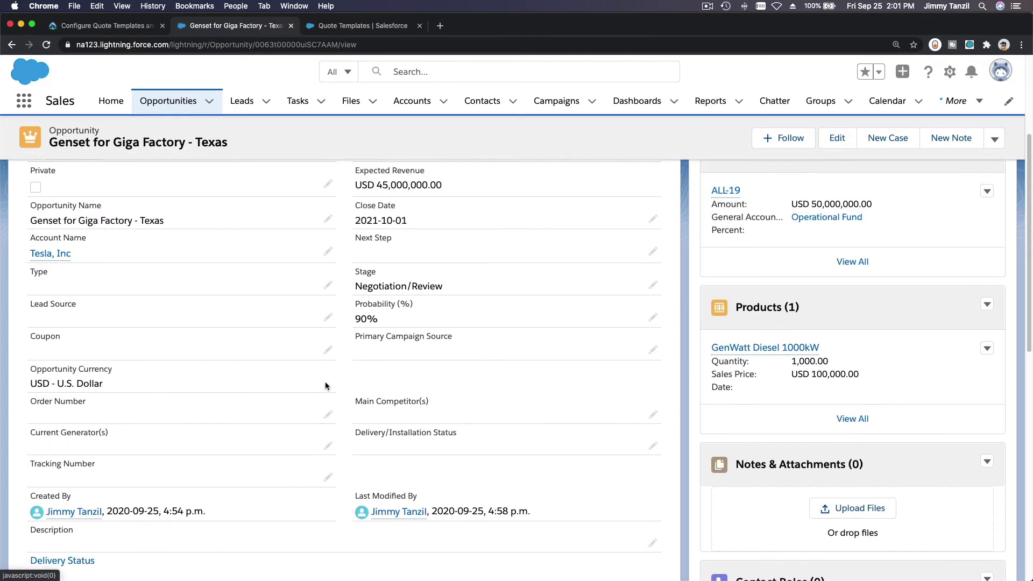
{"action": "scroll", "coordinate": [325, 386], "scroll_direction": "up", "scroll_amount": 2}
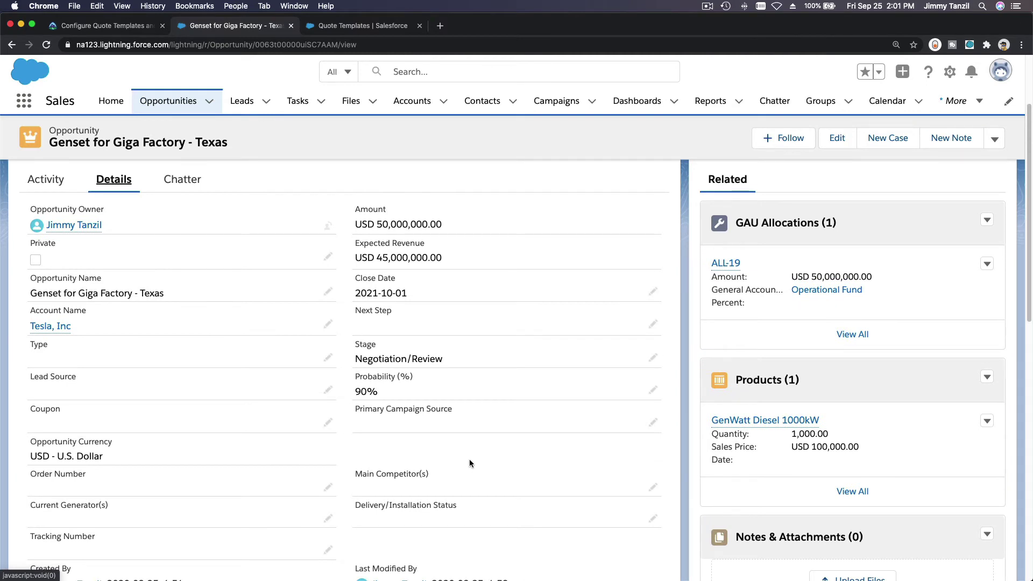
{"action": "scroll", "coordinate": [469, 459], "scroll_direction": "down", "scroll_amount": 3}
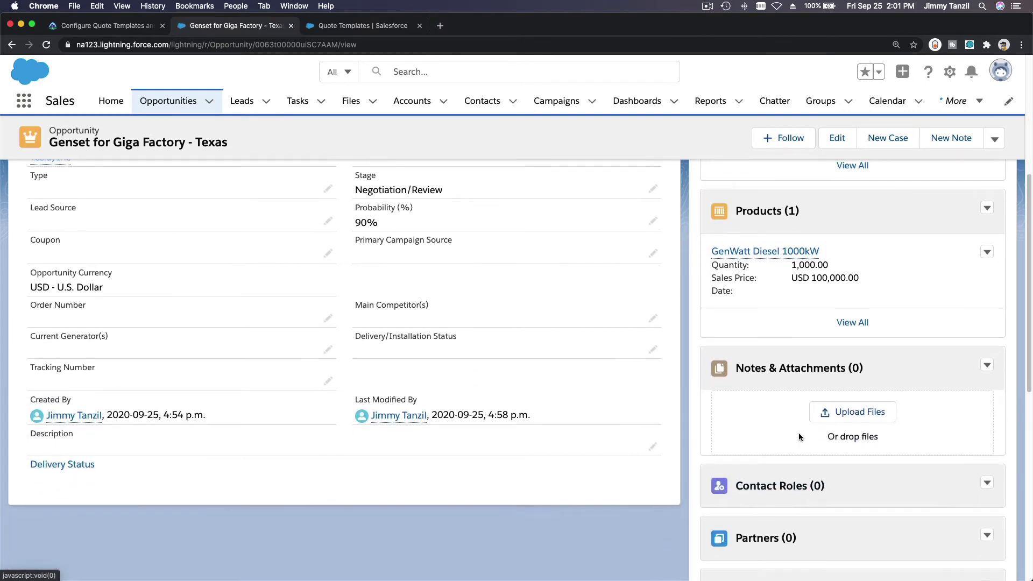
{"action": "scroll", "coordinate": [799, 437], "scroll_direction": "down", "scroll_amount": 8}
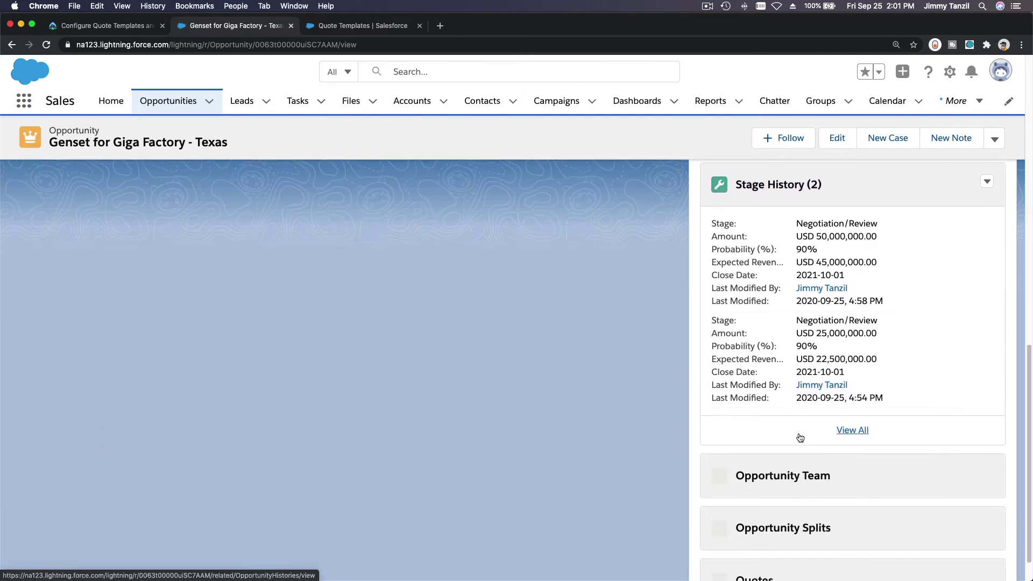
{"action": "scroll", "coordinate": [800, 435], "scroll_direction": "down", "scroll_amount": 6}
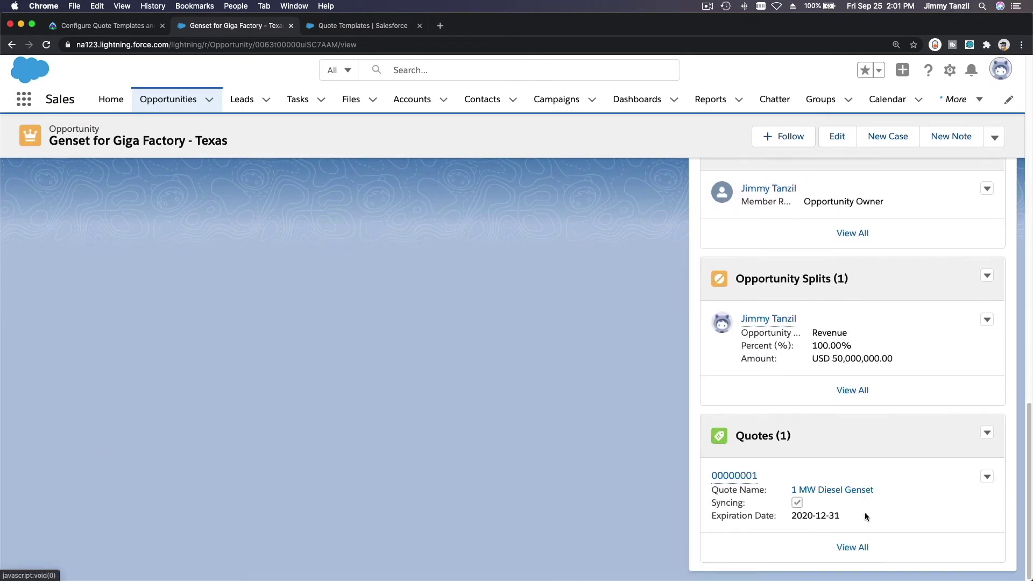
{"action": "left_click", "coordinate": [725, 476]}
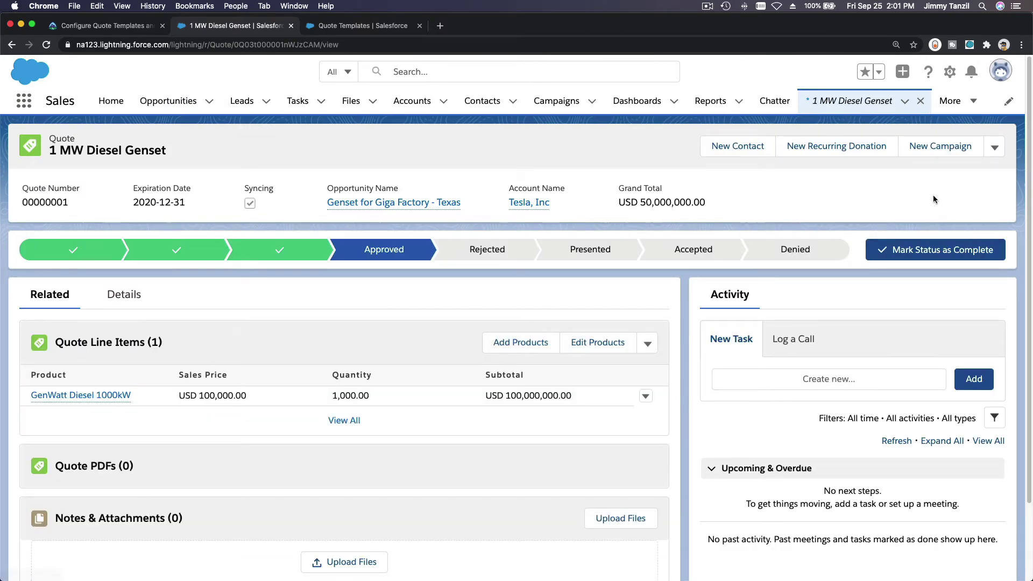
Create a PDF of the 1 MW Diesel Genset quote using the No Tax Template.
{"action": "left_click", "coordinate": [996, 146]}
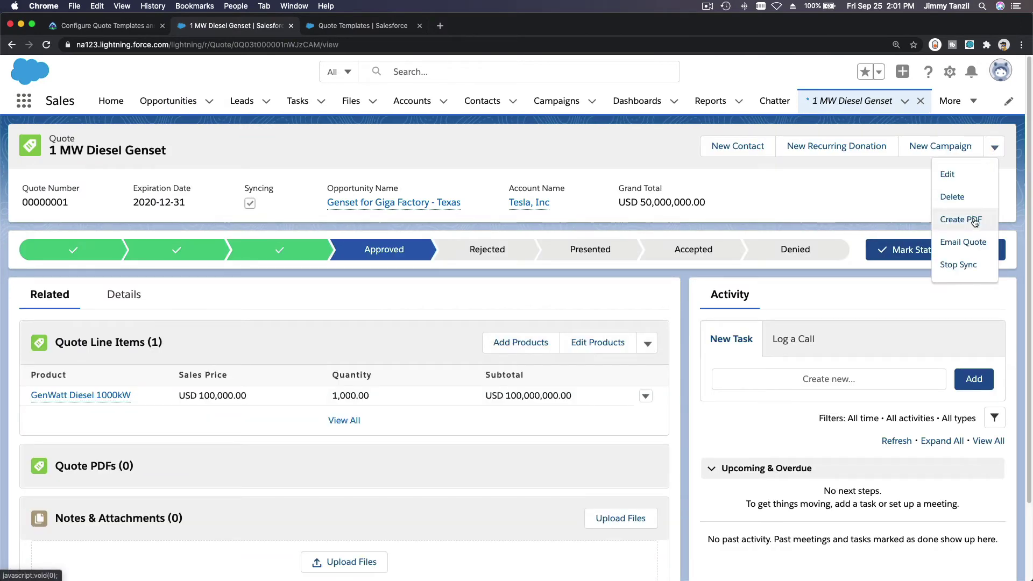
{"action": "left_click", "coordinate": [961, 220]}
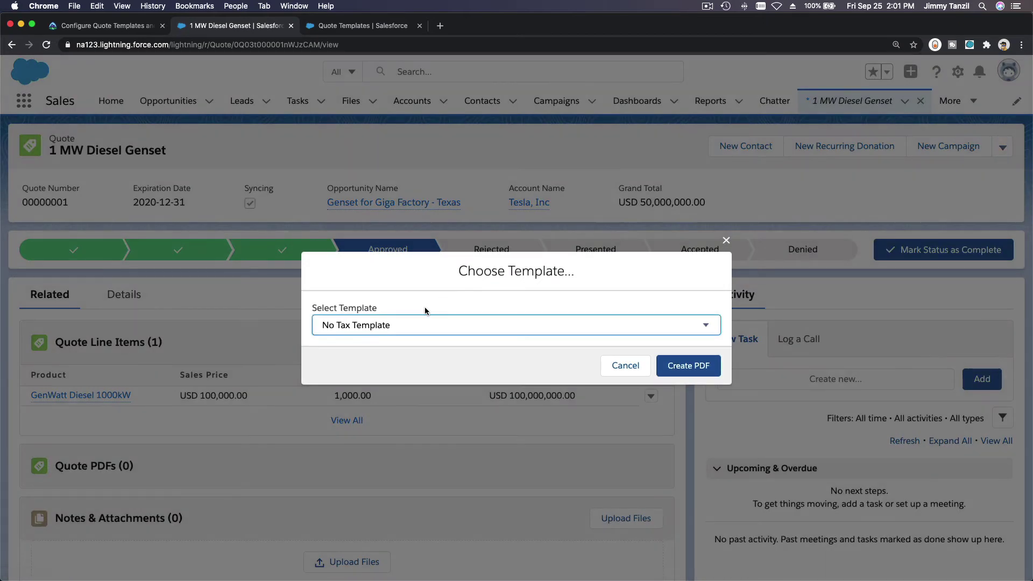
{"action": "left_click", "coordinate": [422, 330]}
{"action": "left_click", "coordinate": [421, 331]}
{"action": "left_click", "coordinate": [425, 328]}
{"action": "left_click", "coordinate": [426, 319]}
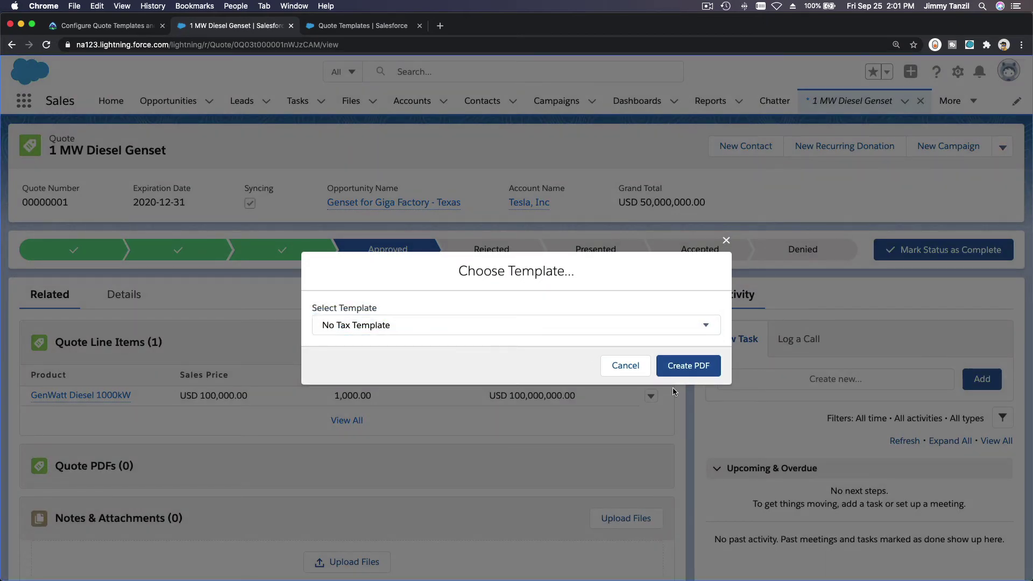
{"action": "left_click", "coordinate": [688, 366]}
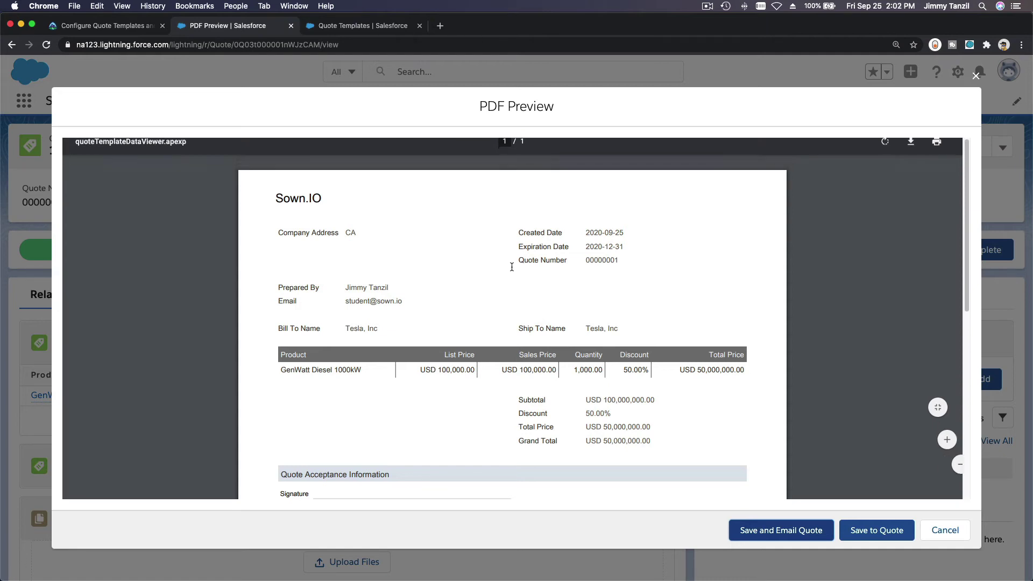
Review the totals in the PDF preview, then save the PDF to the quote and check the quote's related lists for it.
{"action": "scroll", "coordinate": [512, 267], "scroll_direction": "down", "scroll_amount": 3}
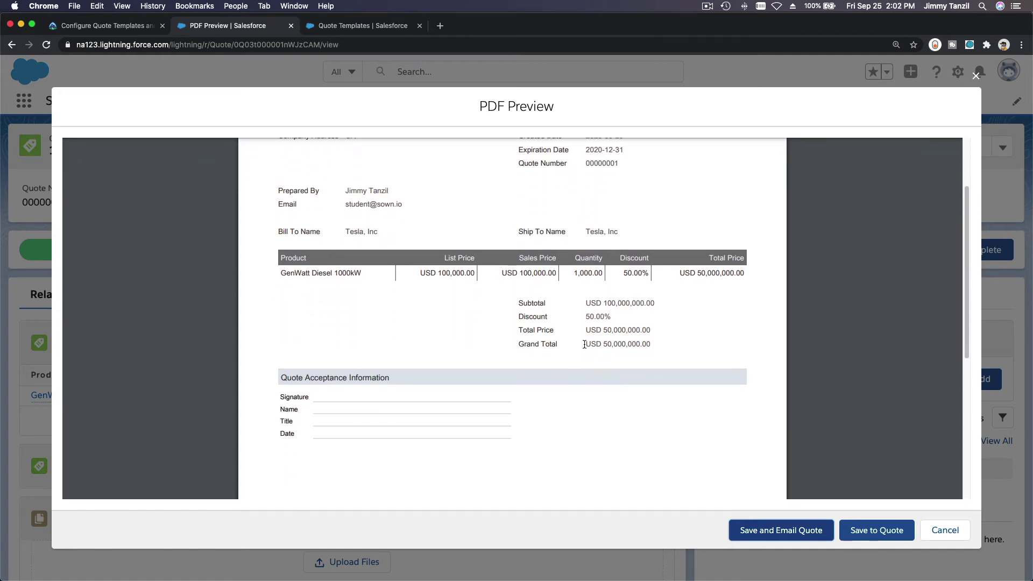
{"action": "triple_click", "coordinate": [585, 345]}
{"action": "left_click", "coordinate": [585, 347]}
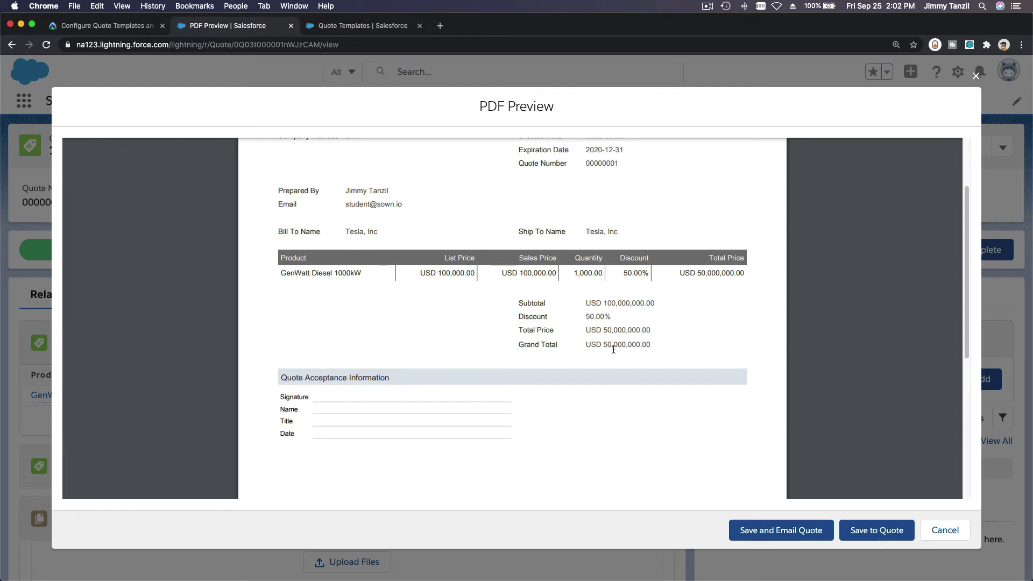
{"action": "scroll", "coordinate": [613, 350], "scroll_direction": "down", "scroll_amount": 1}
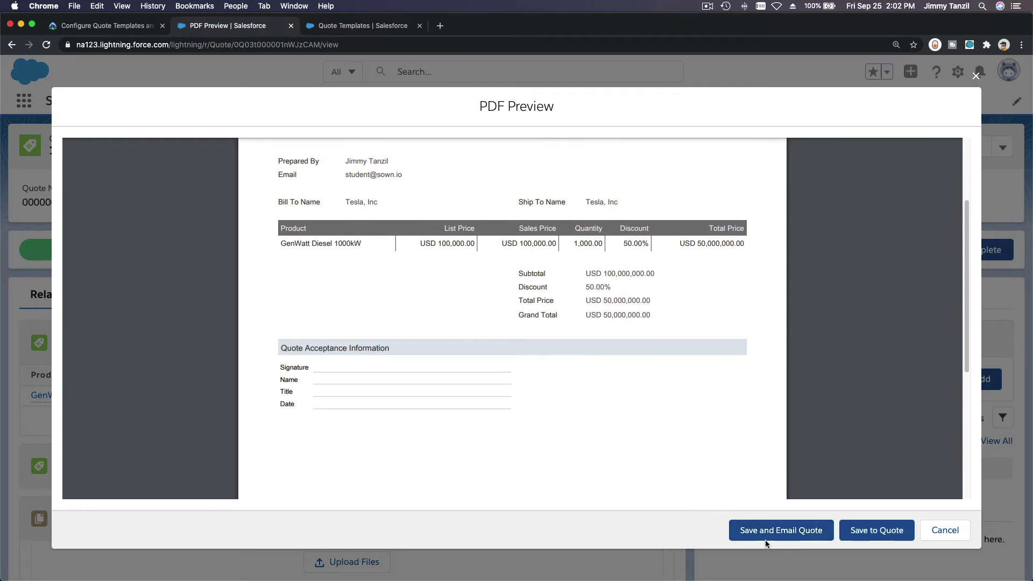
{"action": "left_click", "coordinate": [884, 532]}
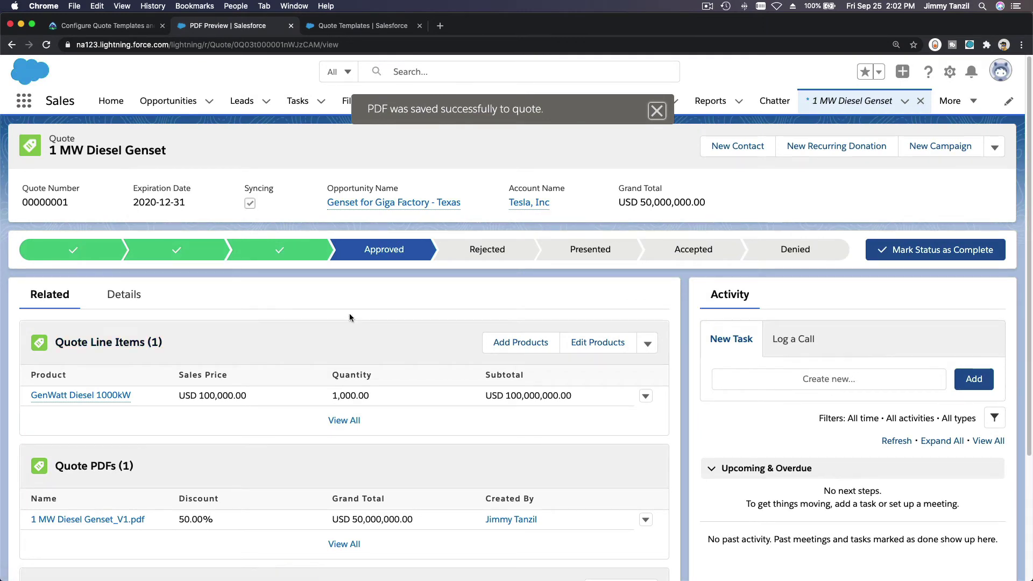
{"action": "scroll", "coordinate": [251, 299], "scroll_direction": "down", "scroll_amount": 1}
{"action": "scroll", "coordinate": [251, 301], "scroll_direction": "down", "scroll_amount": 2}
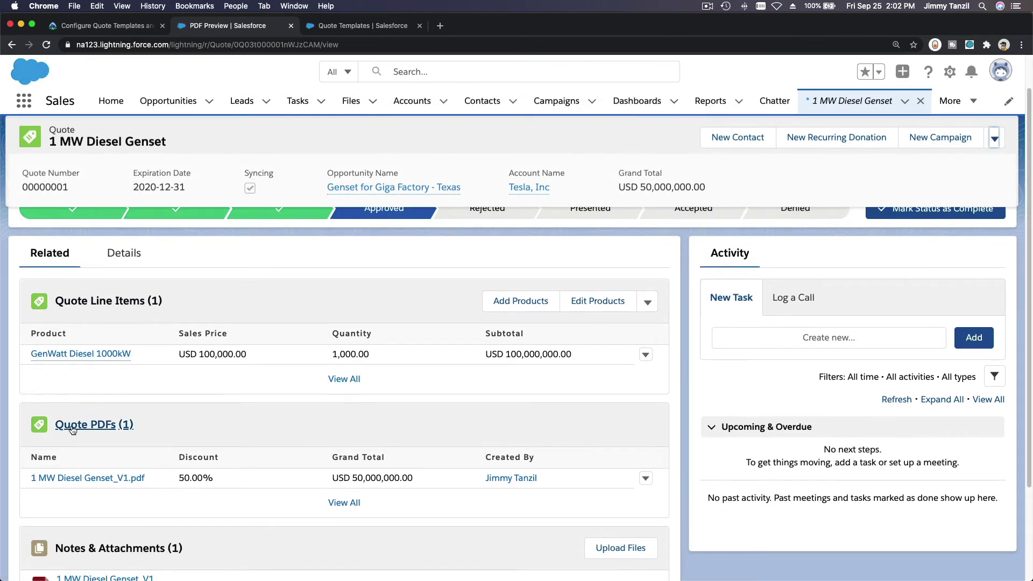
{"action": "scroll", "coordinate": [115, 495], "scroll_direction": "down", "scroll_amount": 3}
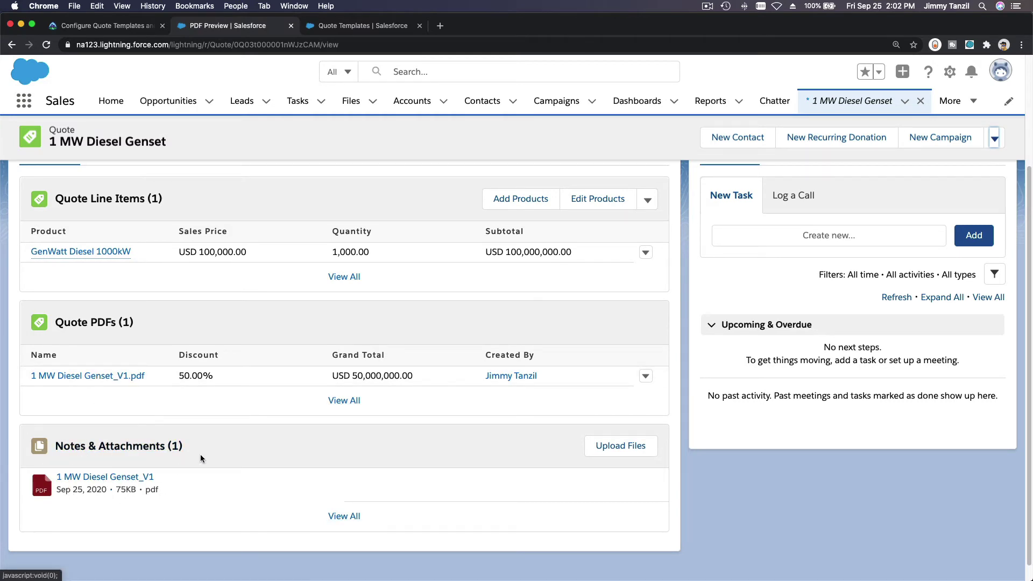
Switch to the Trailhead unit, skim the contracts sections, and read the requirements of the Create a Quote on an Opportunity challenge.
{"action": "left_click", "coordinate": [108, 26]}
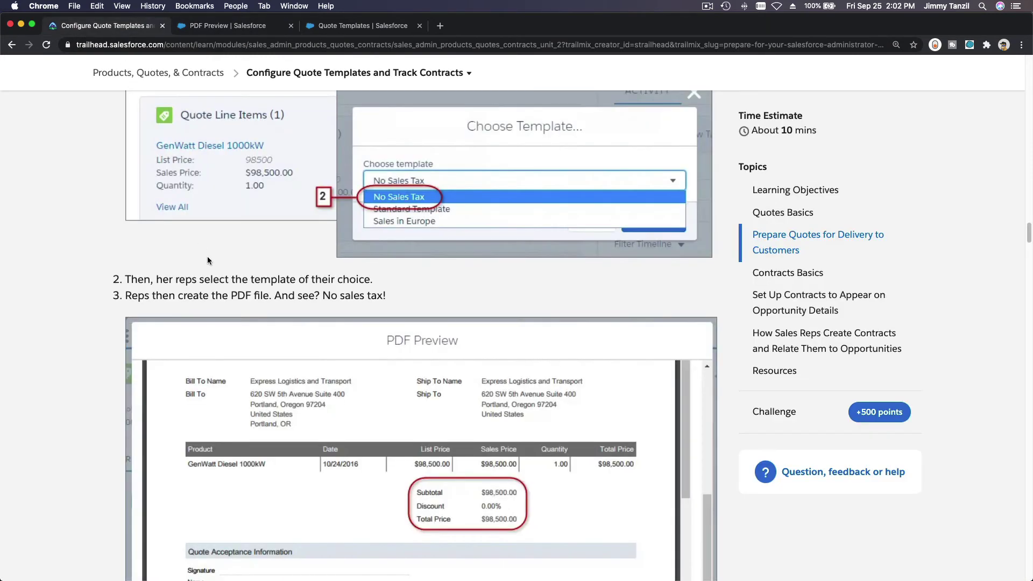
{"action": "scroll", "coordinate": [572, 295], "scroll_direction": "down", "scroll_amount": 5}
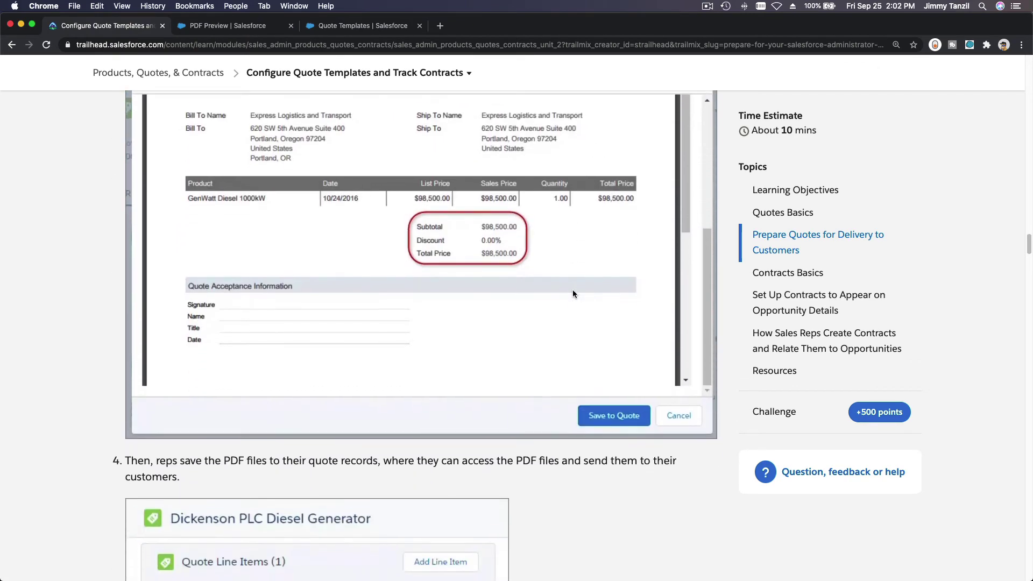
{"action": "scroll", "coordinate": [573, 294], "scroll_direction": "down", "scroll_amount": 10}
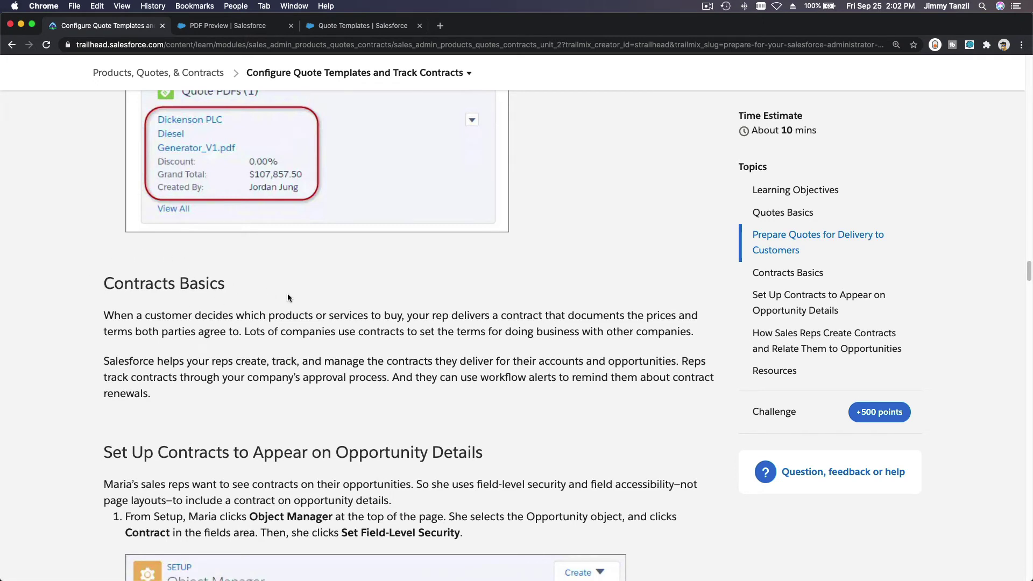
{"action": "scroll", "coordinate": [391, 265], "scroll_direction": "down", "scroll_amount": 20}
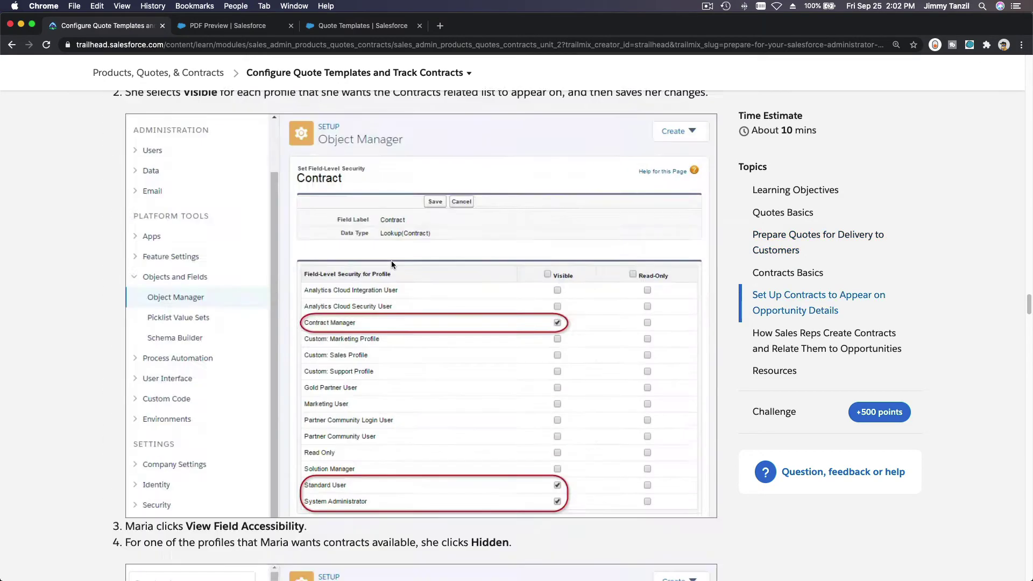
{"action": "scroll", "coordinate": [535, 280], "scroll_direction": "down", "scroll_amount": 20}
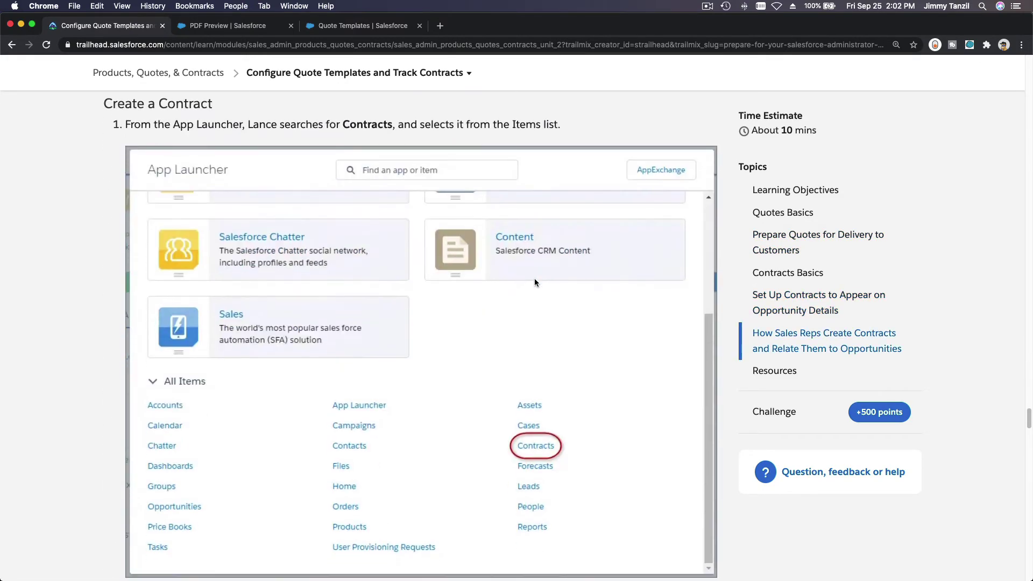
{"action": "scroll", "coordinate": [535, 282], "scroll_direction": "down", "scroll_amount": 20}
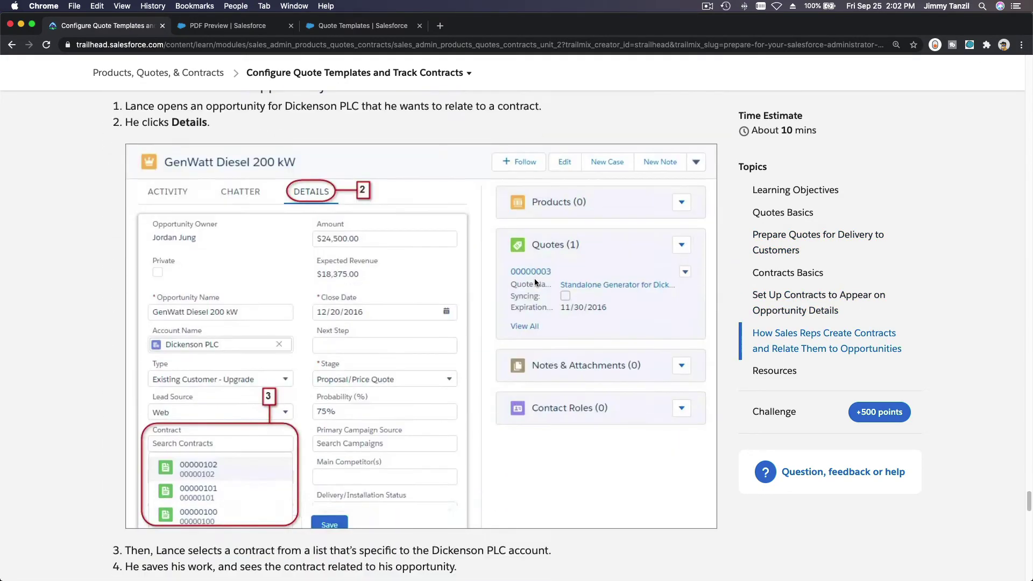
{"action": "scroll", "coordinate": [535, 279], "scroll_direction": "down", "scroll_amount": 5}
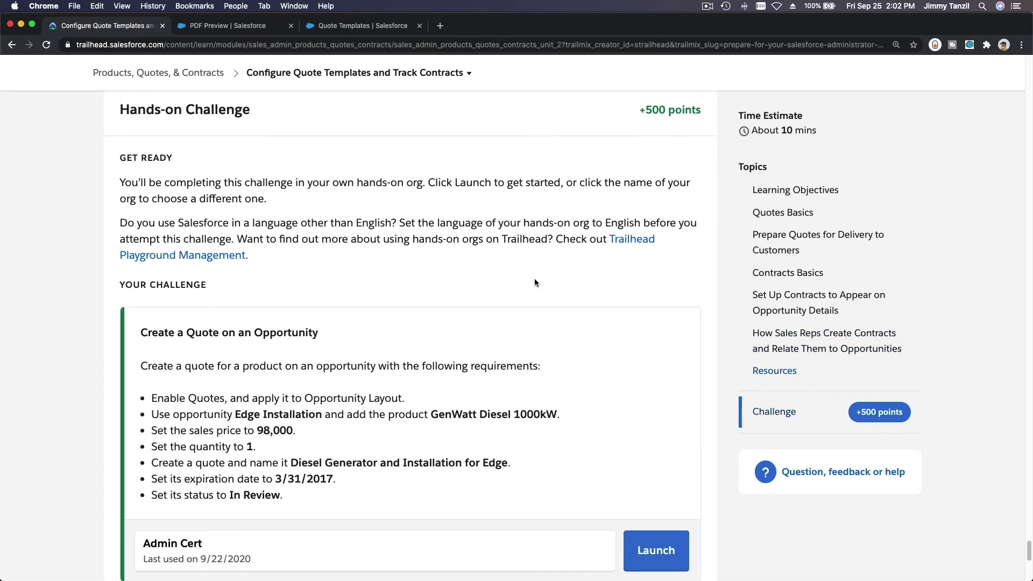
{"action": "scroll", "coordinate": [534, 279], "scroll_direction": "down", "scroll_amount": 2}
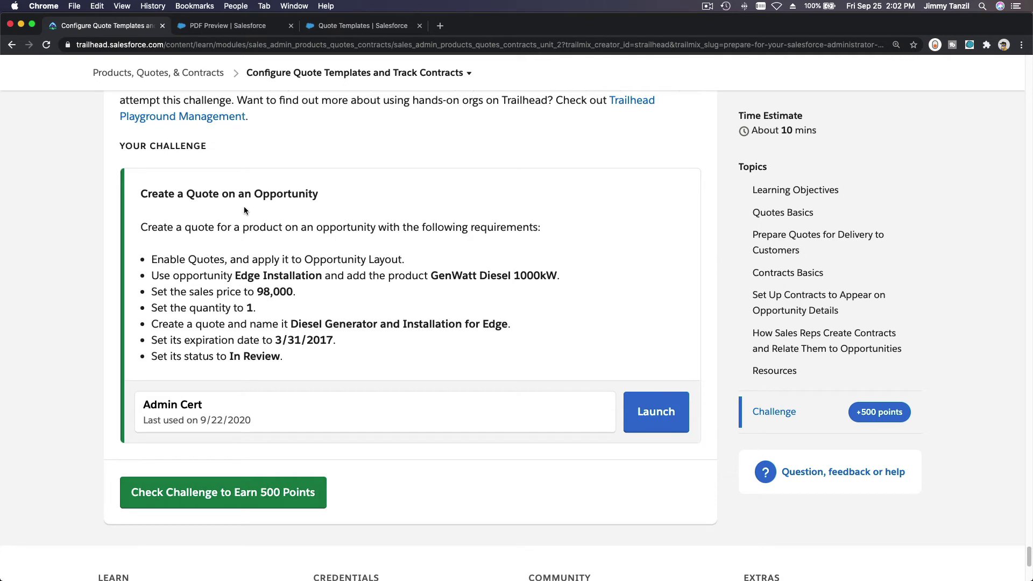
{"action": "triple_click", "coordinate": [201, 262]}
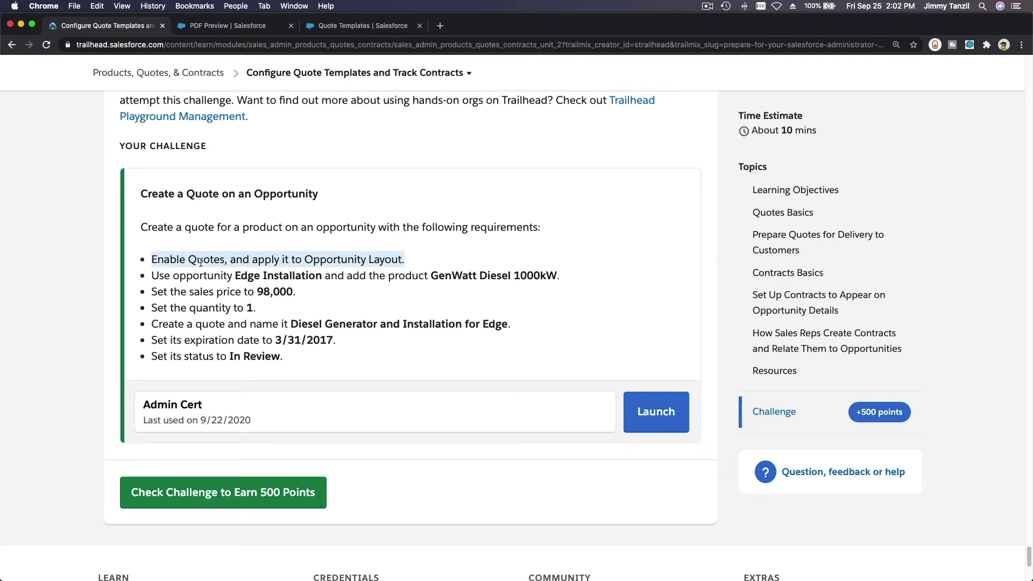
{"action": "triple_click", "coordinate": [286, 279]}
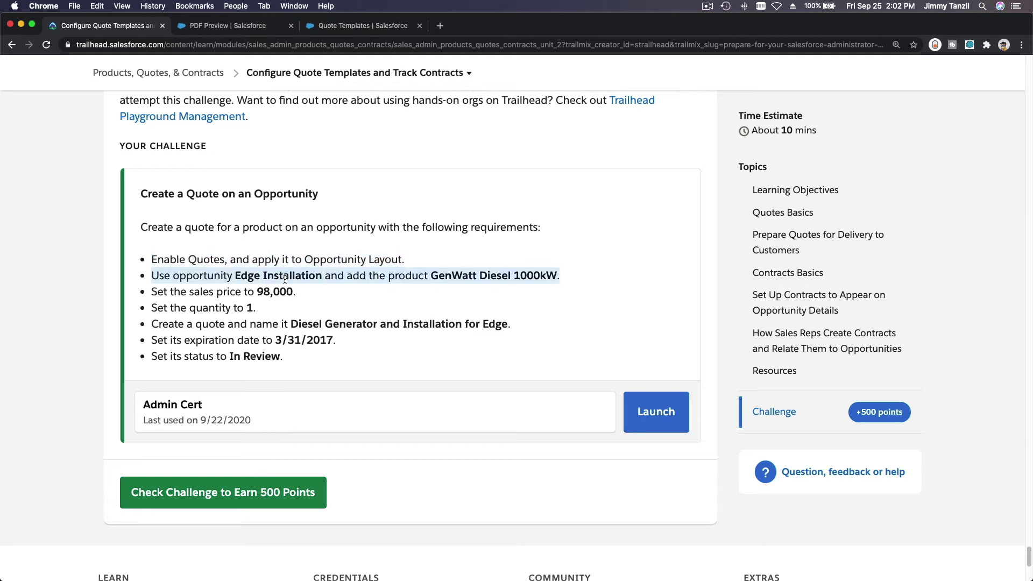
{"action": "left_click", "coordinate": [253, 279]}
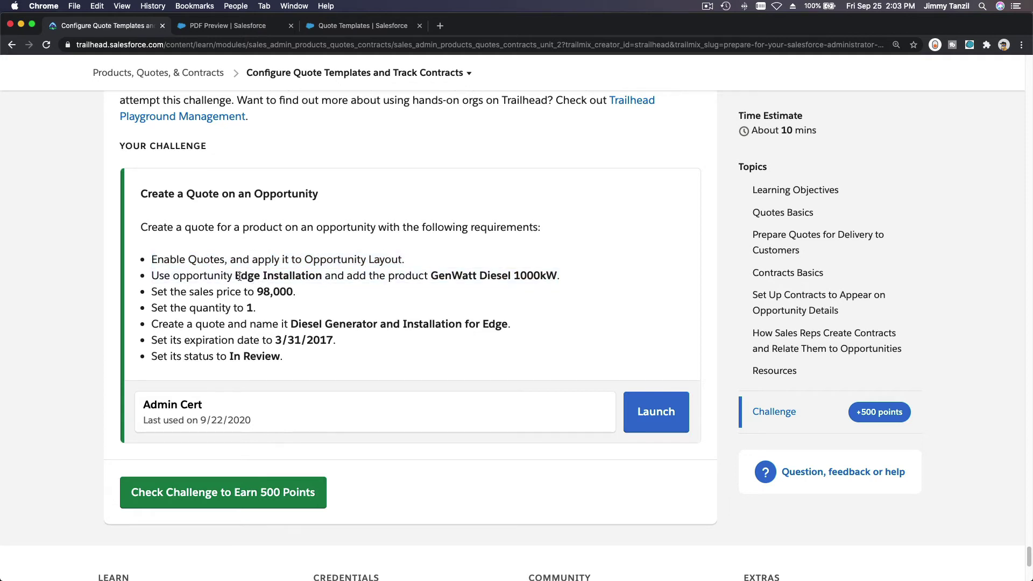
Copy the opportunity name Edge Installation from the challenge and search for it in Salesforce's All Opportunities list view.
{"action": "left_click_drag", "start_coordinate": [236, 277], "coordinate": [319, 276]}
{"action": "key", "text": "super+c"}
{"action": "left_click", "coordinate": [240, 31]}
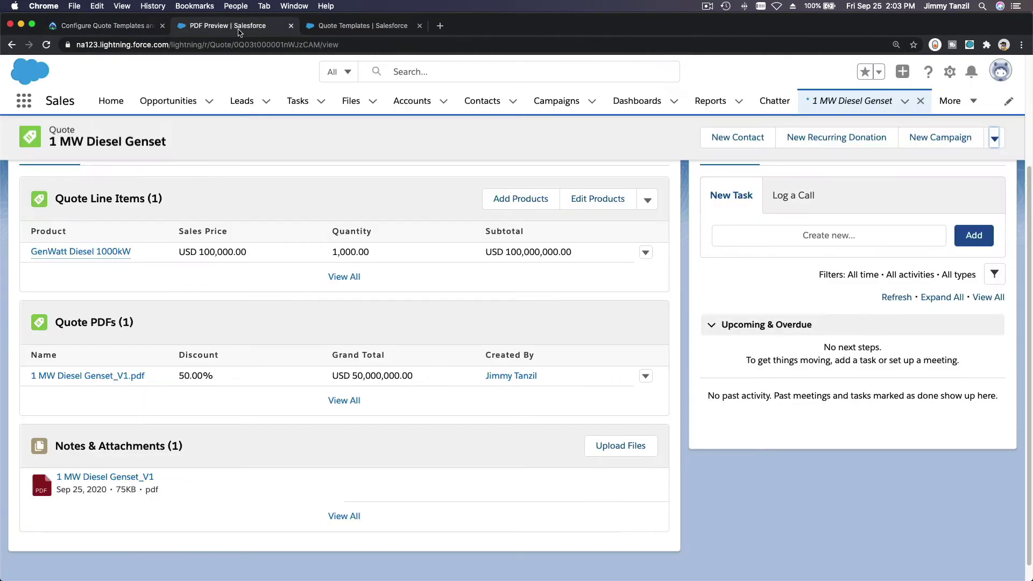
{"action": "left_click", "coordinate": [192, 105]}
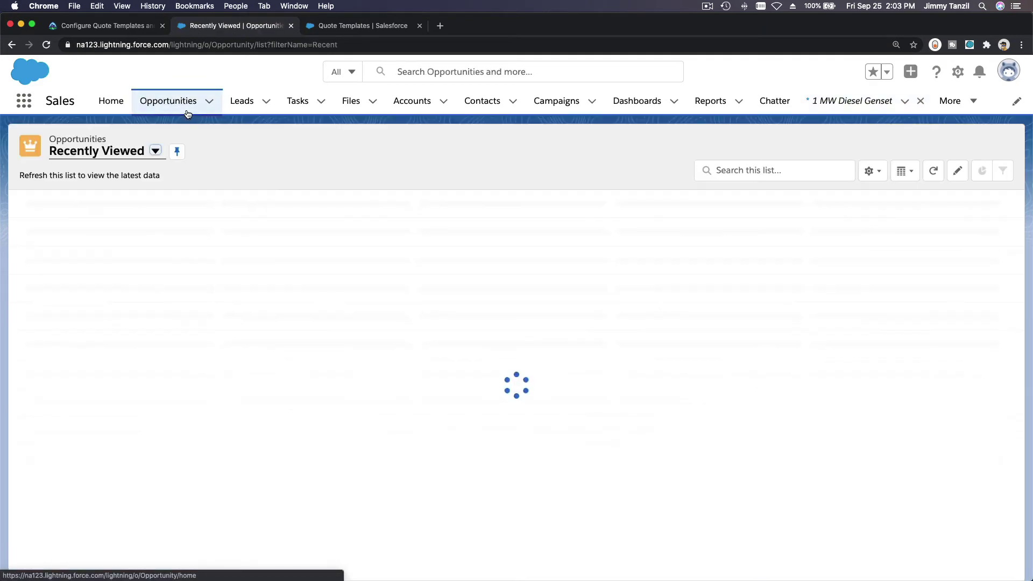
{"action": "left_click", "coordinate": [115, 156]}
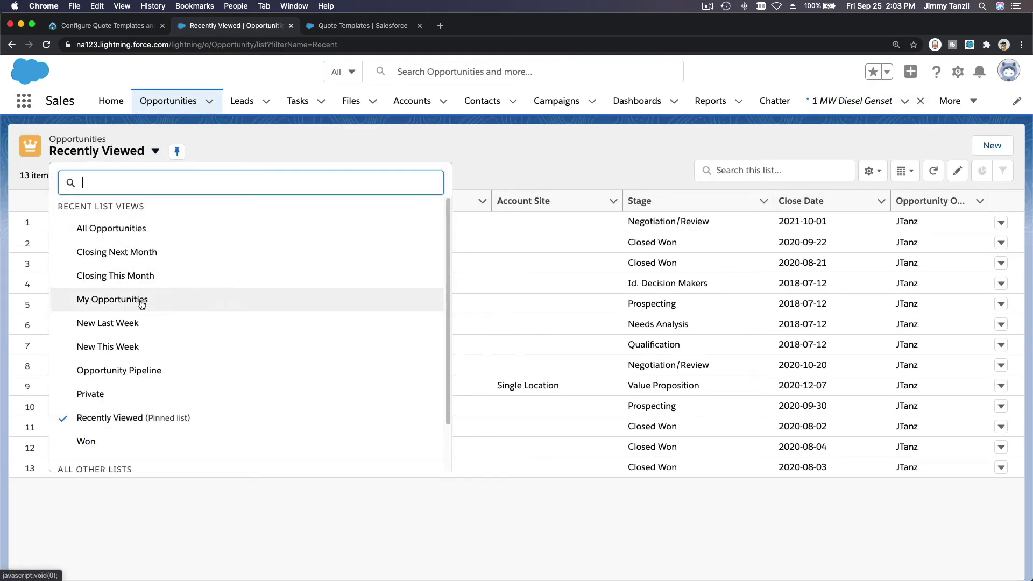
{"action": "left_click", "coordinate": [149, 236]}
{"action": "left_click", "coordinate": [741, 170]}
{"action": "key", "text": "super+v"}
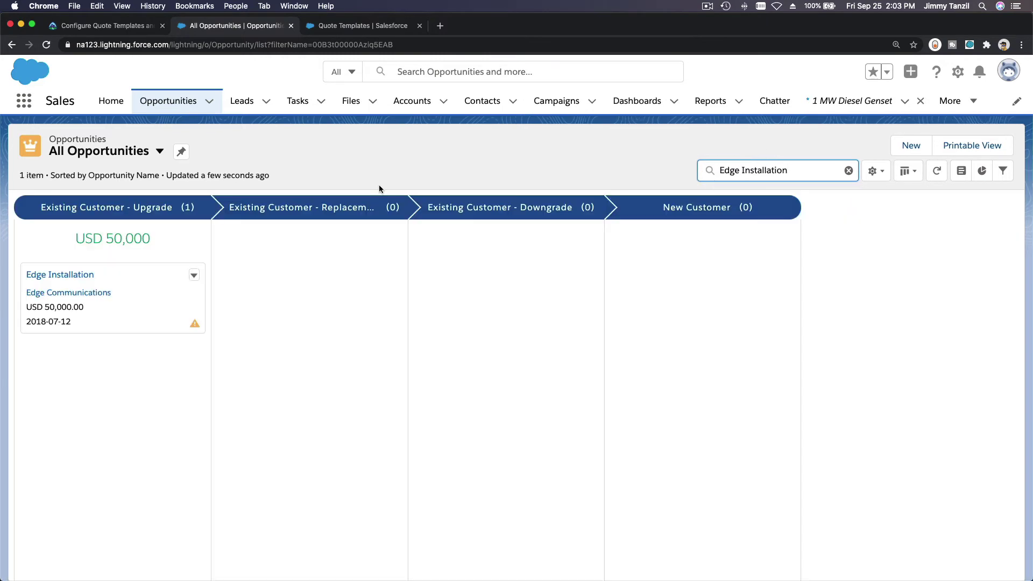
Open the Edge Installation opportunity, check the challenge requirements, and choose GenWatt Diesel 1000kW as the product to add.
{"action": "left_click", "coordinate": [74, 275]}
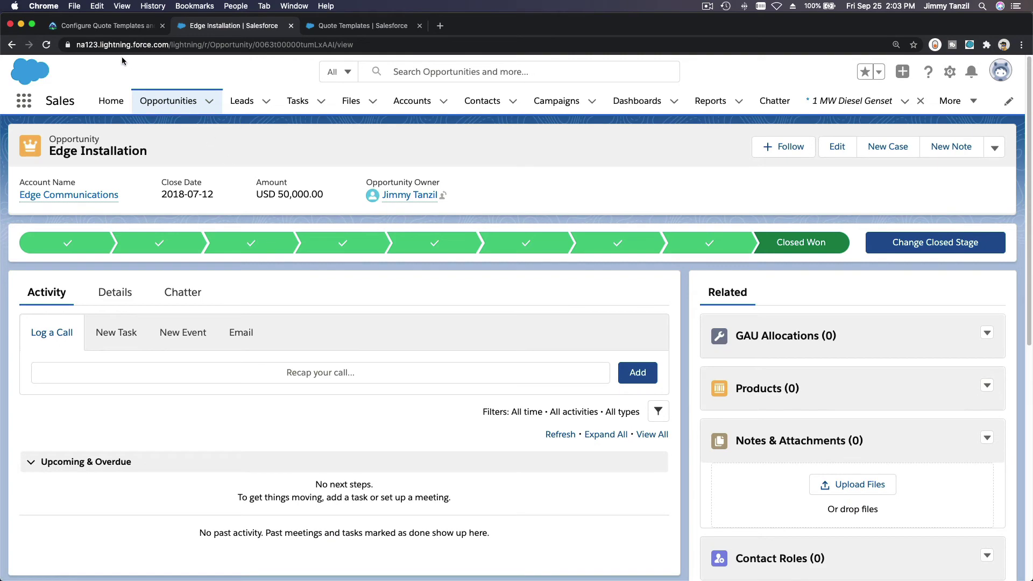
{"action": "left_click", "coordinate": [122, 27]}
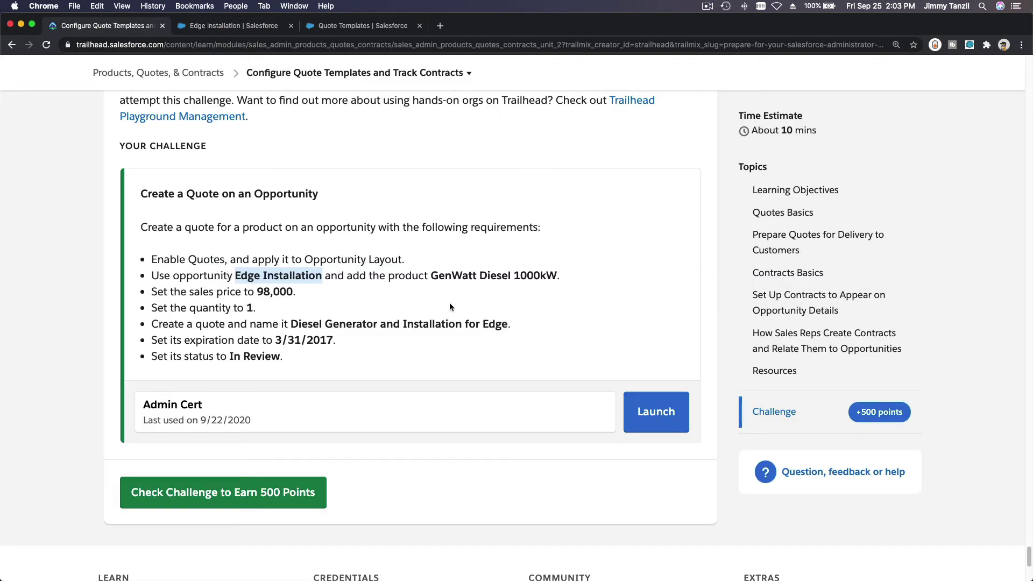
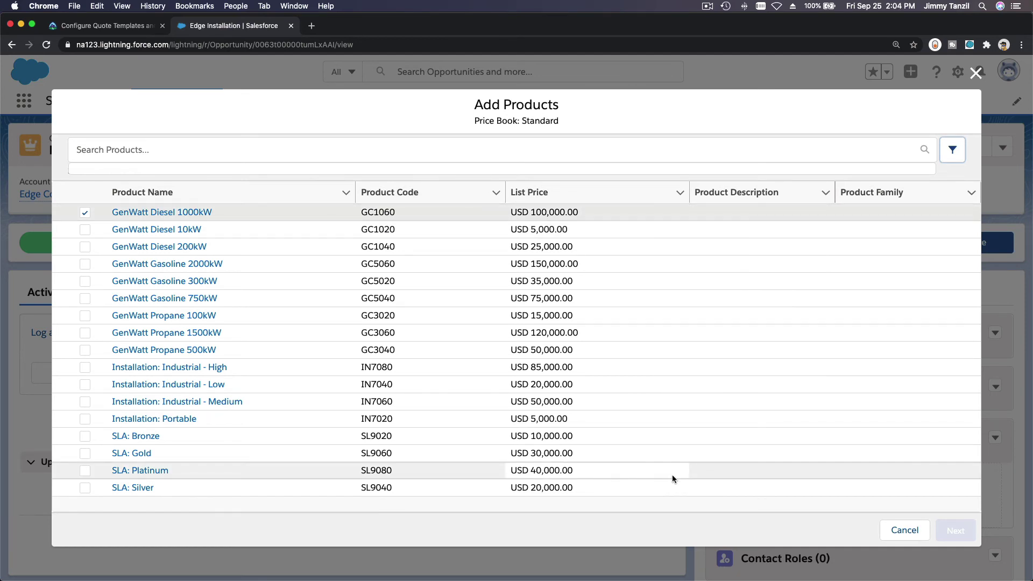
{"action": "left_click", "coordinate": [316, 196]}
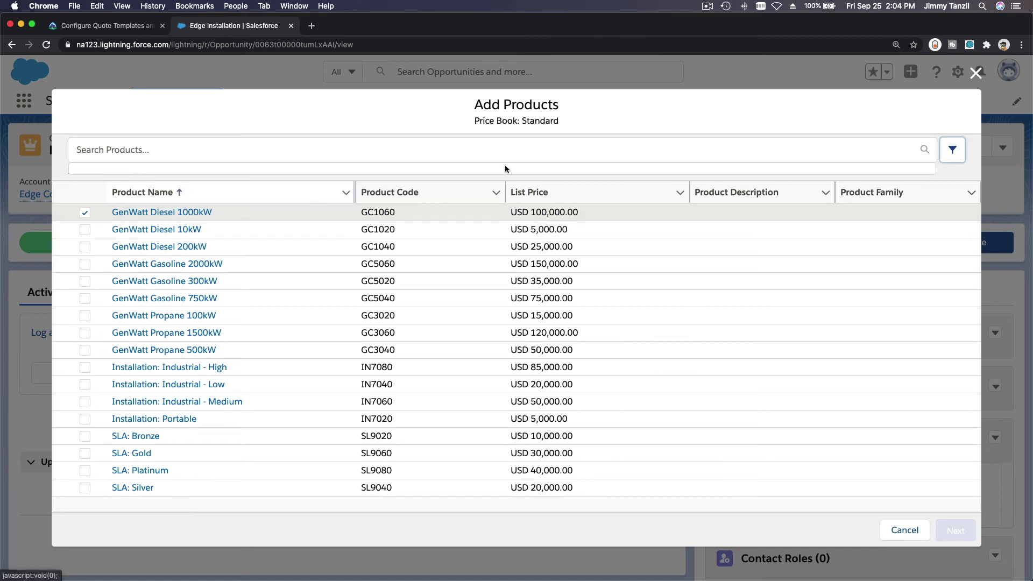
{"action": "left_click", "coordinate": [85, 214]}
{"action": "left_click", "coordinate": [85, 213]}
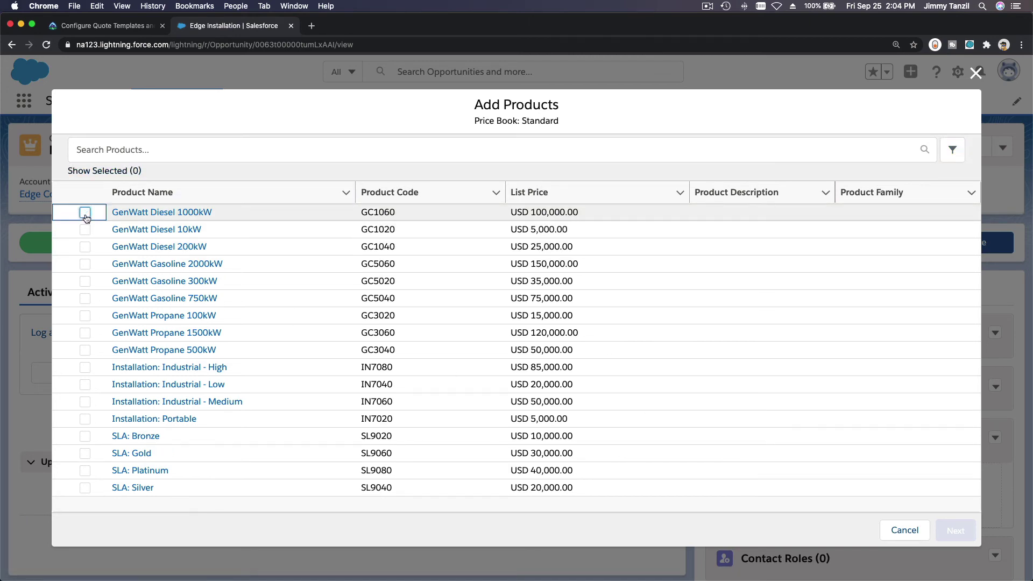
{"action": "left_click", "coordinate": [85, 213]}
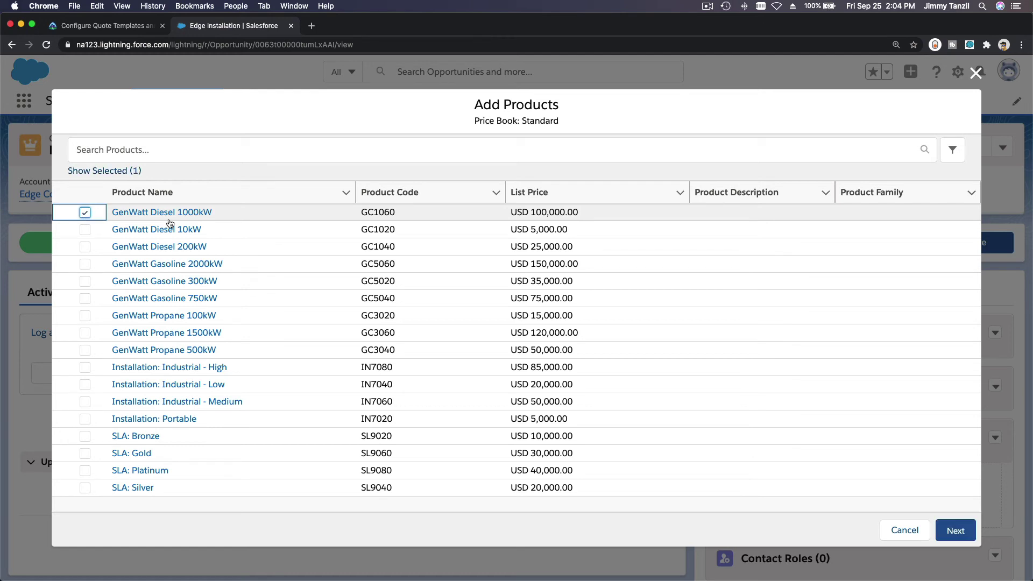
{"action": "left_click", "coordinate": [955, 532]}
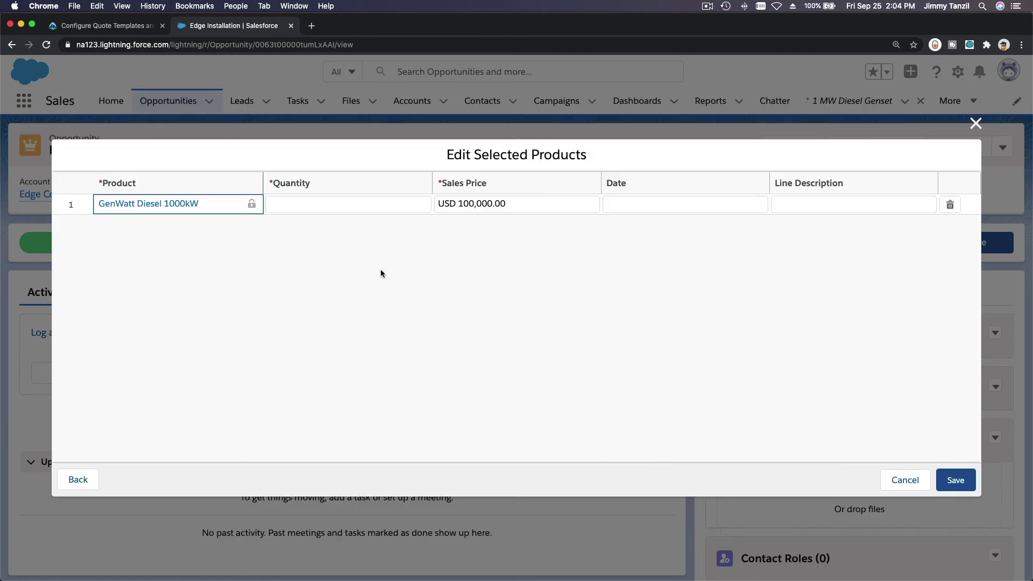
Set the GenWatt Diesel 1000kW quantity to 1 and its sales price to 98000, and save the product line.
{"action": "left_click", "coordinate": [377, 210]}
{"action": "type", "text": "1"}
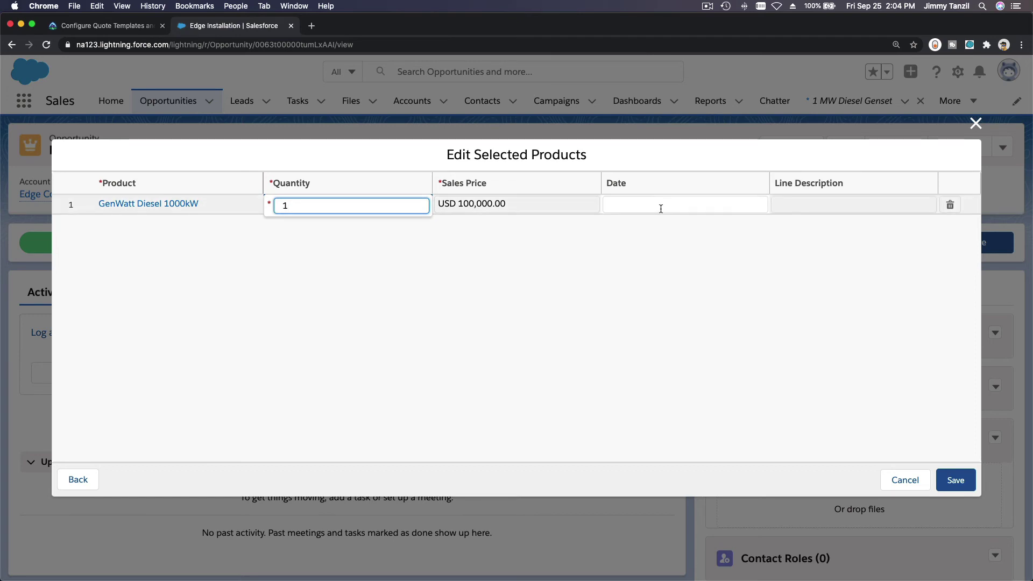
{"action": "left_click", "coordinate": [549, 204]}
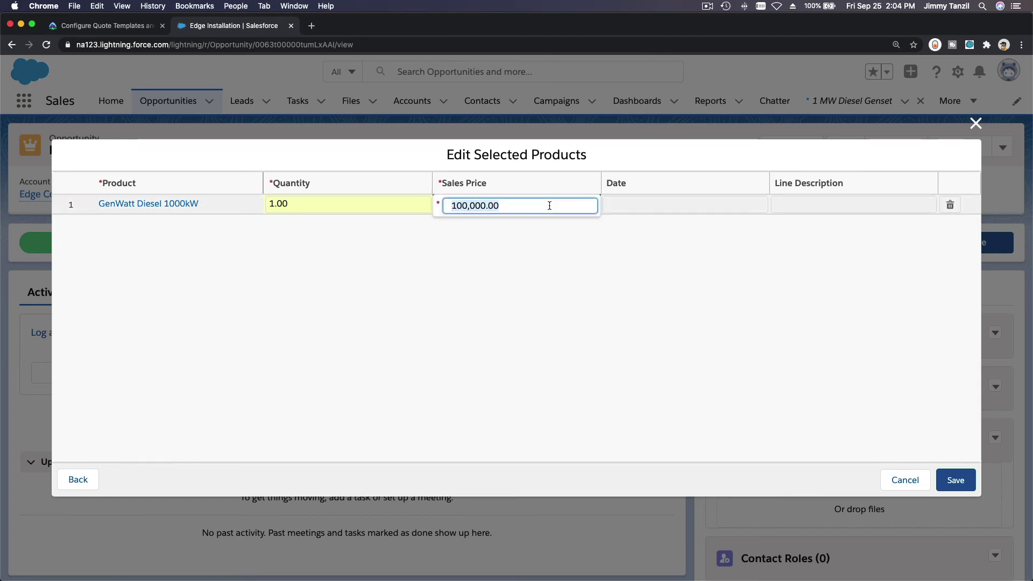
{"action": "type", "text": "98000"}
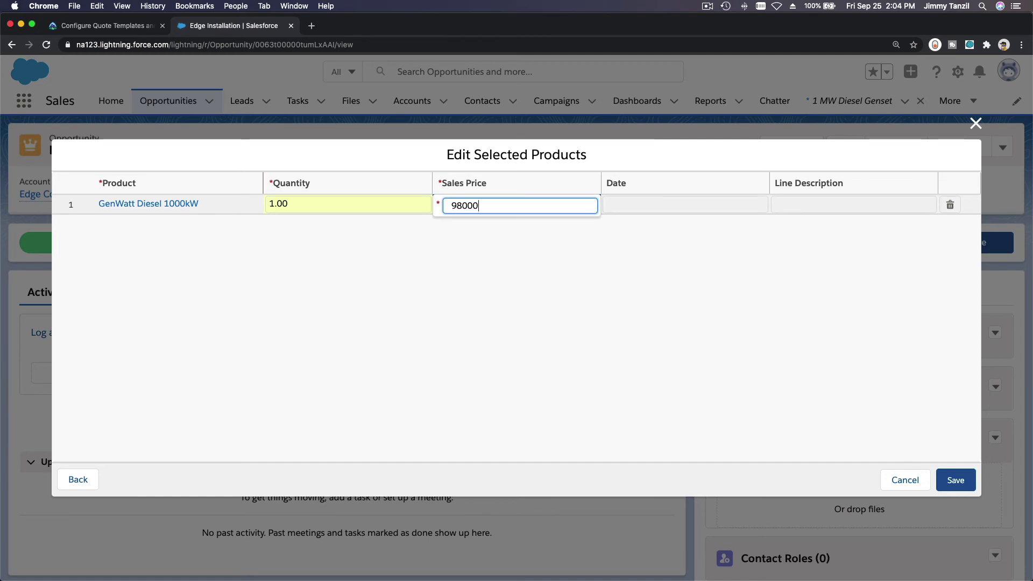
{"action": "left_click", "coordinate": [811, 241]}
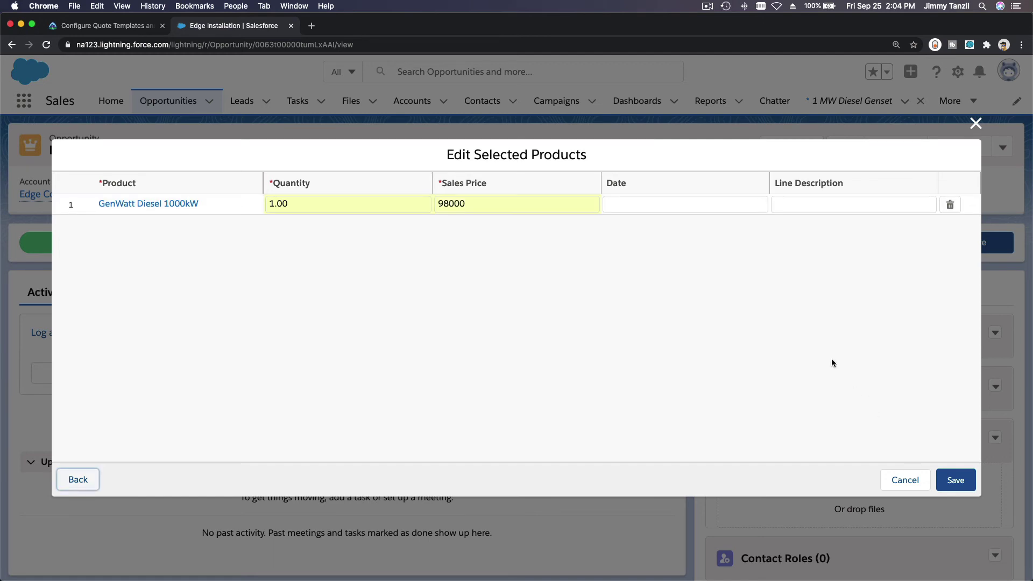
{"action": "left_click", "coordinate": [956, 479]}
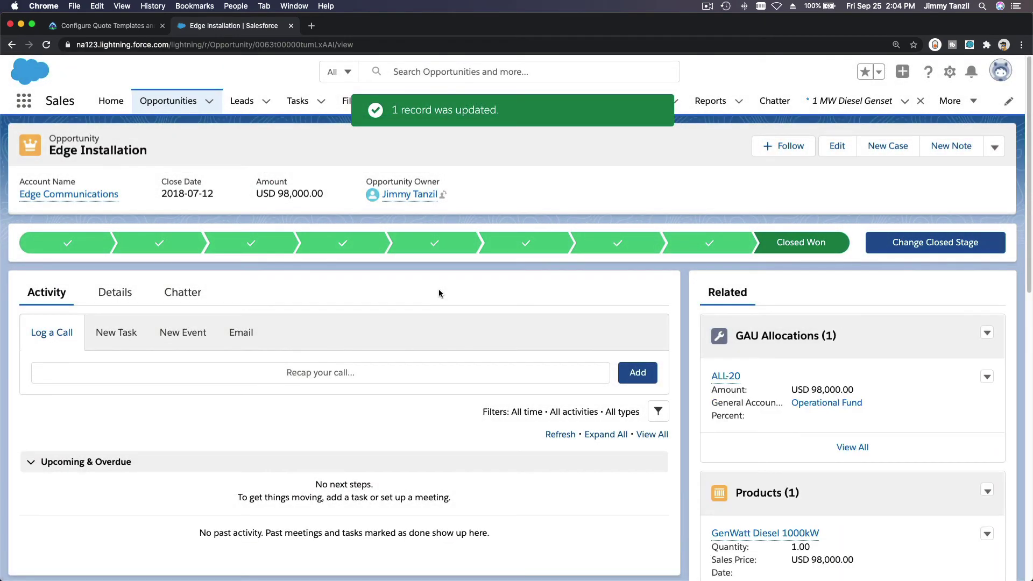
Check the opportunity's products and details, then copy the quote name Diesel Generator and Installation for Edge from the Trailhead challenge.
{"action": "scroll", "coordinate": [438, 293], "scroll_direction": "down", "scroll_amount": 4}
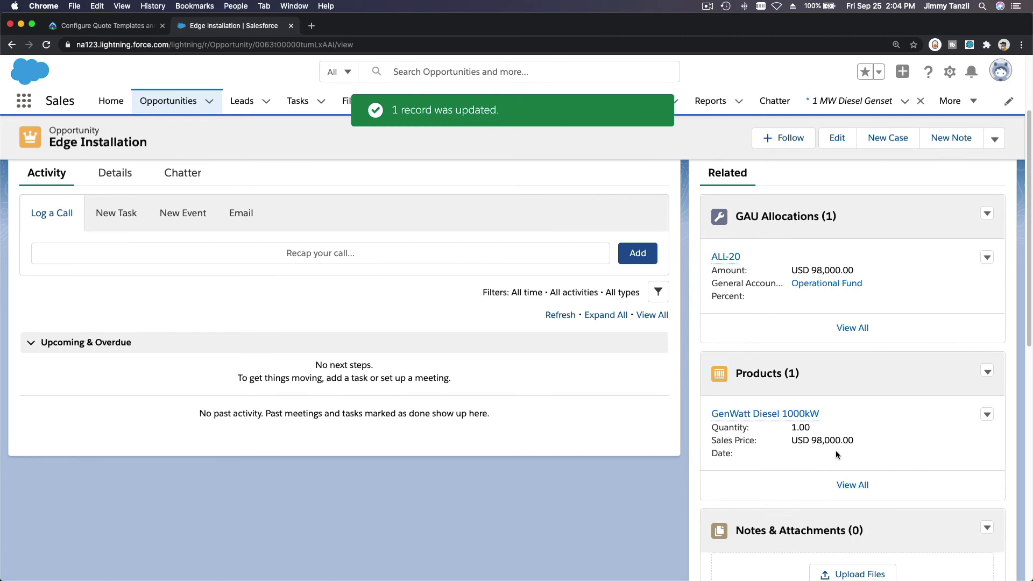
{"action": "left_click", "coordinate": [114, 173]}
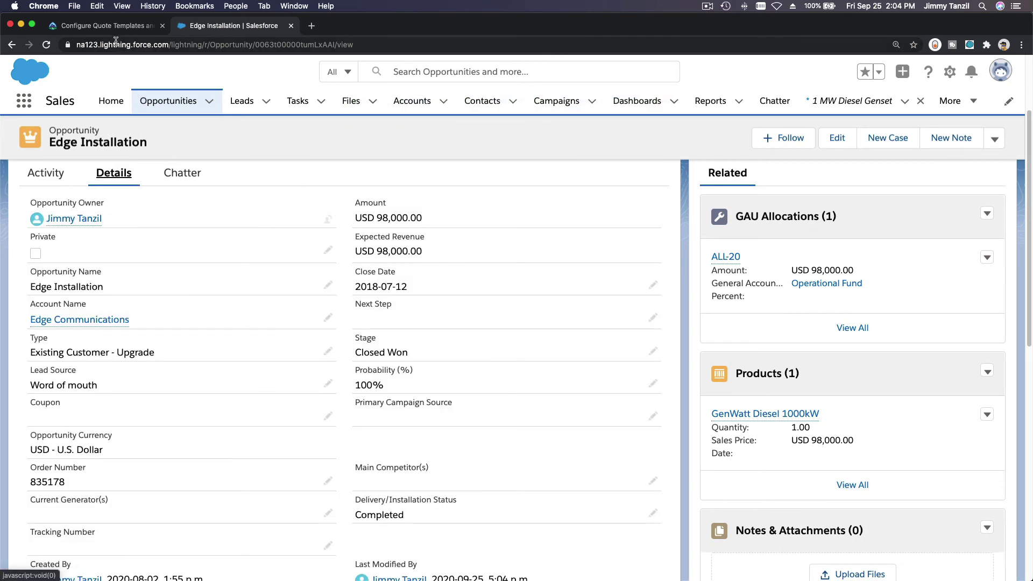
{"action": "left_click", "coordinate": [107, 25]}
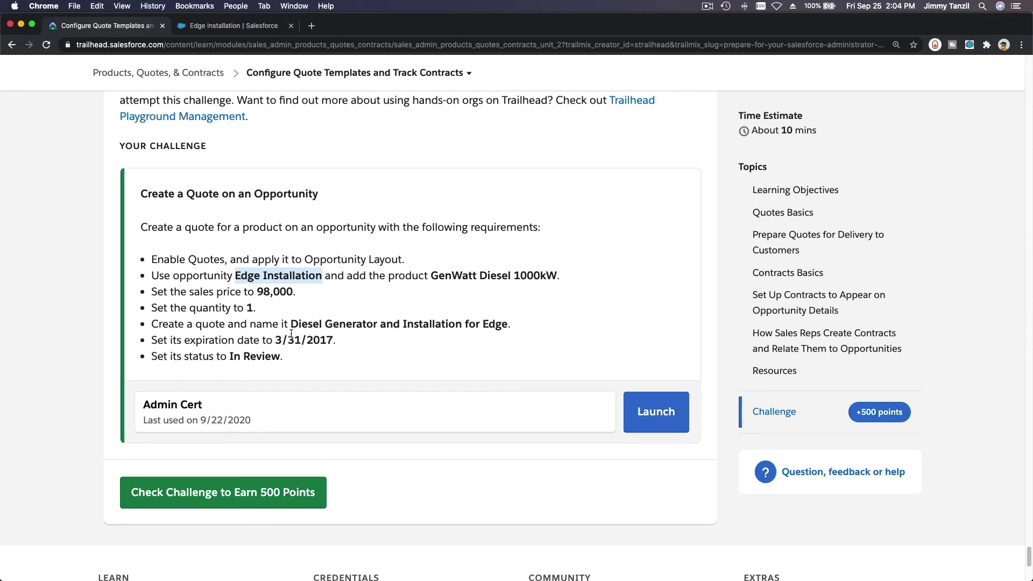
{"action": "left_click_drag", "start_coordinate": [291, 323], "coordinate": [506, 325]}
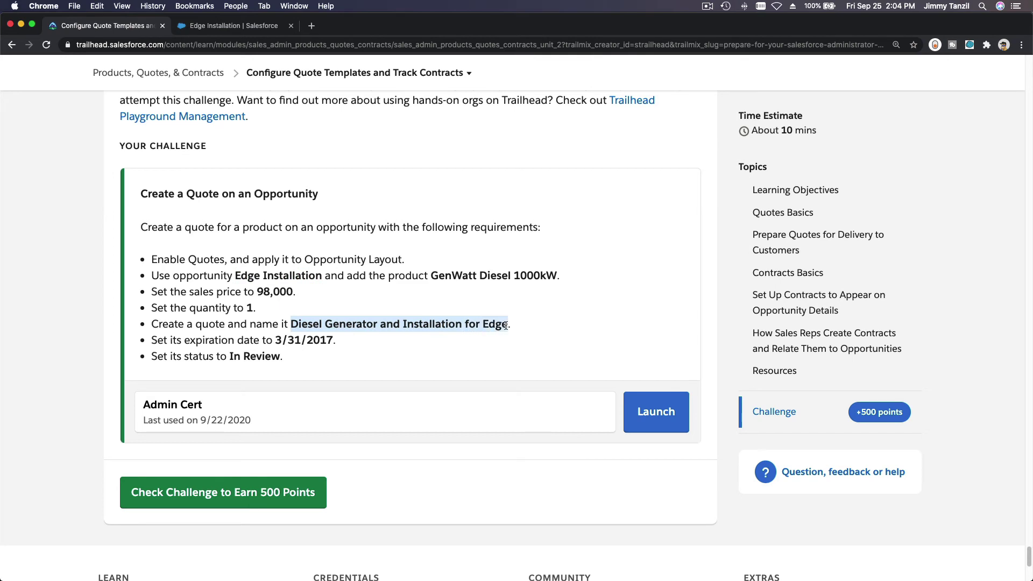
{"action": "key", "text": "super+c"}
{"action": "left_click", "coordinate": [233, 27]}
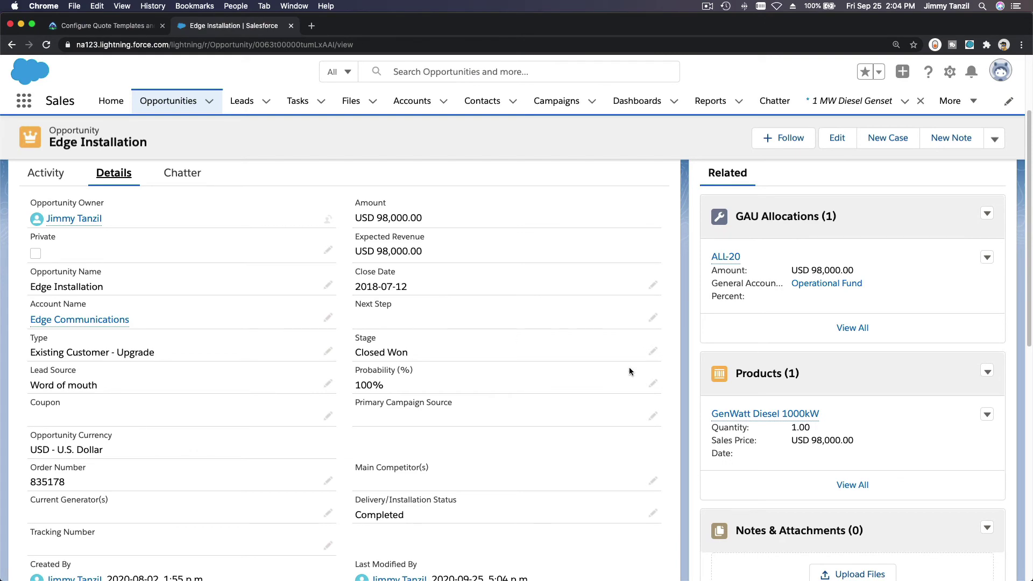
Start a new quote on the Edge Installation opportunity and name it Diesel Generator and Installation for Edge.
{"action": "scroll", "coordinate": [628, 367], "scroll_direction": "down", "scroll_amount": 10}
{"action": "scroll", "coordinate": [630, 371], "scroll_direction": "down", "scroll_amount": 5}
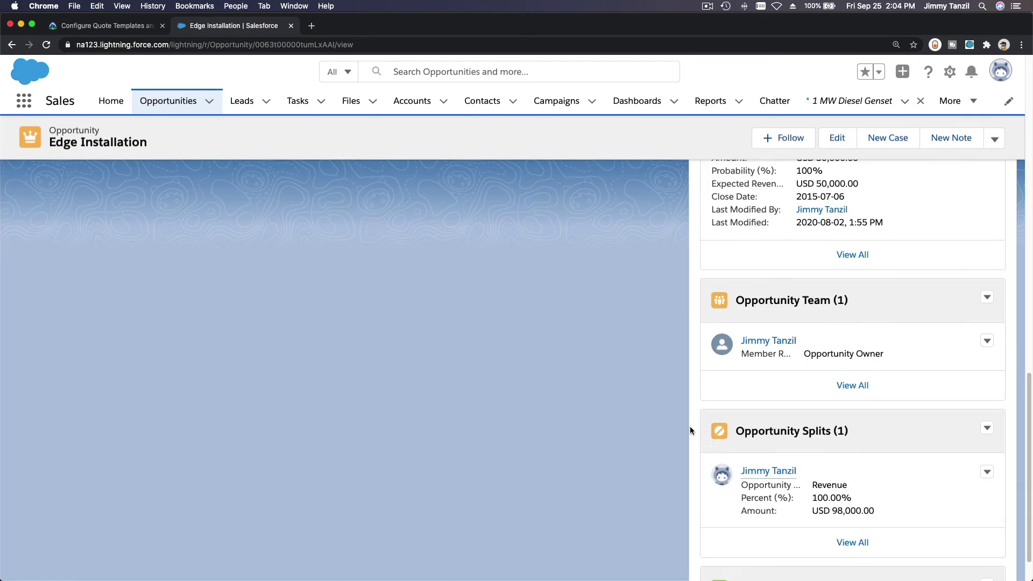
{"action": "left_click", "coordinate": [988, 539]}
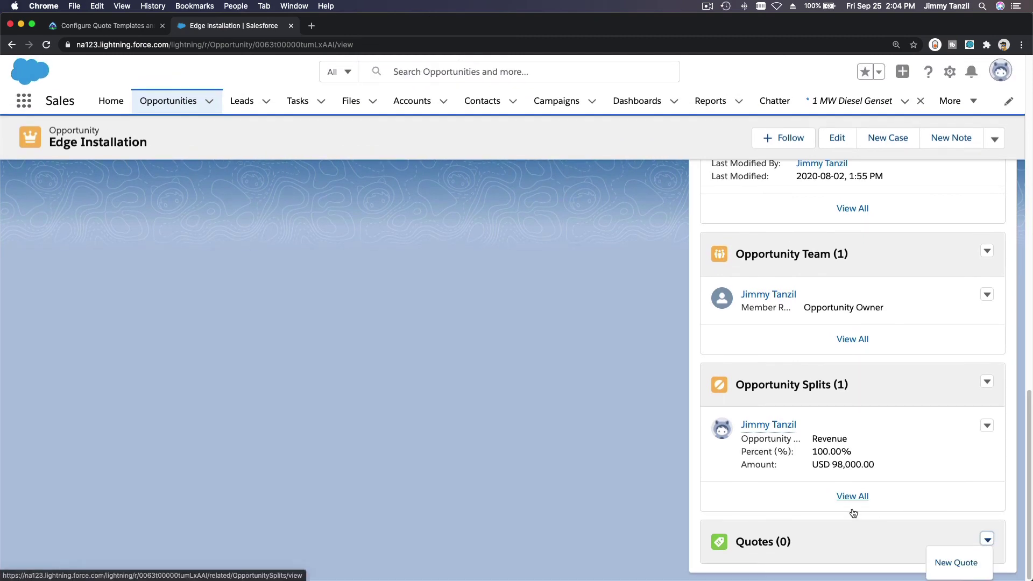
{"action": "left_click", "coordinate": [952, 561]}
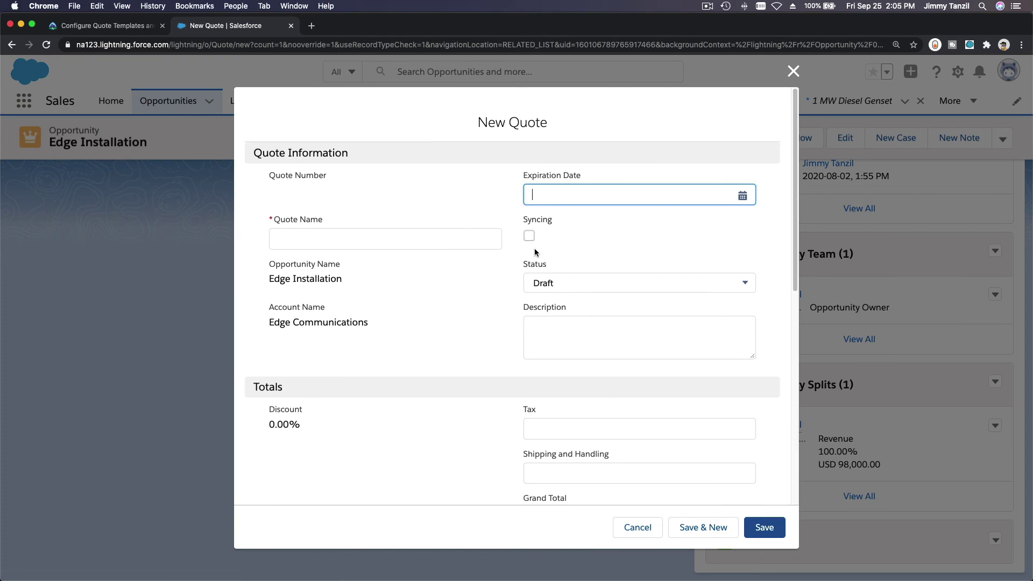
{"action": "left_click", "coordinate": [406, 238]}
{"action": "key", "text": "Down"}
{"action": "key", "text": "Return"}
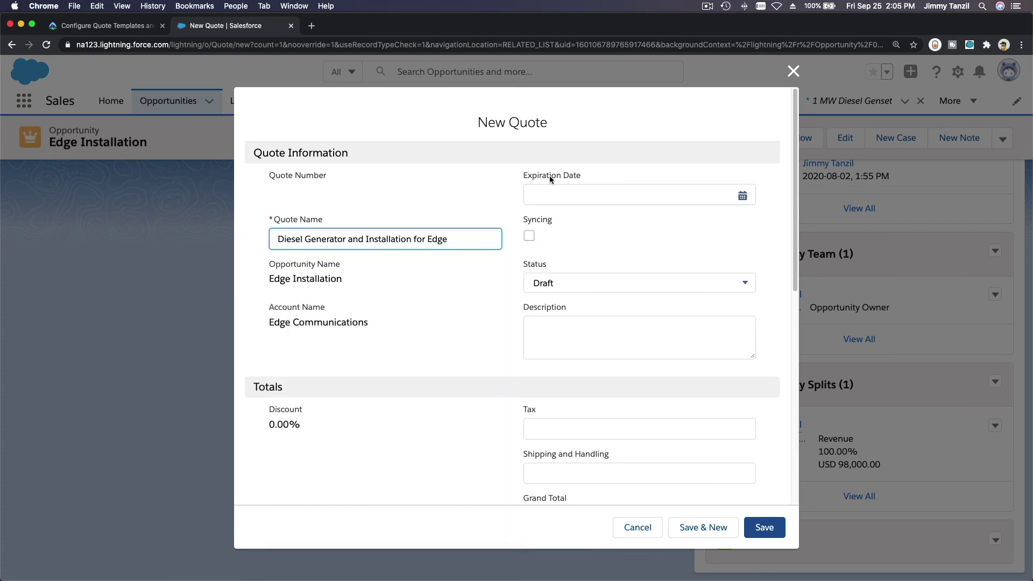
Copy the expiration date from the Trailhead challenge and enter 3/31/2017 as the new quote's expiration date.
{"action": "left_click", "coordinate": [115, 25]}
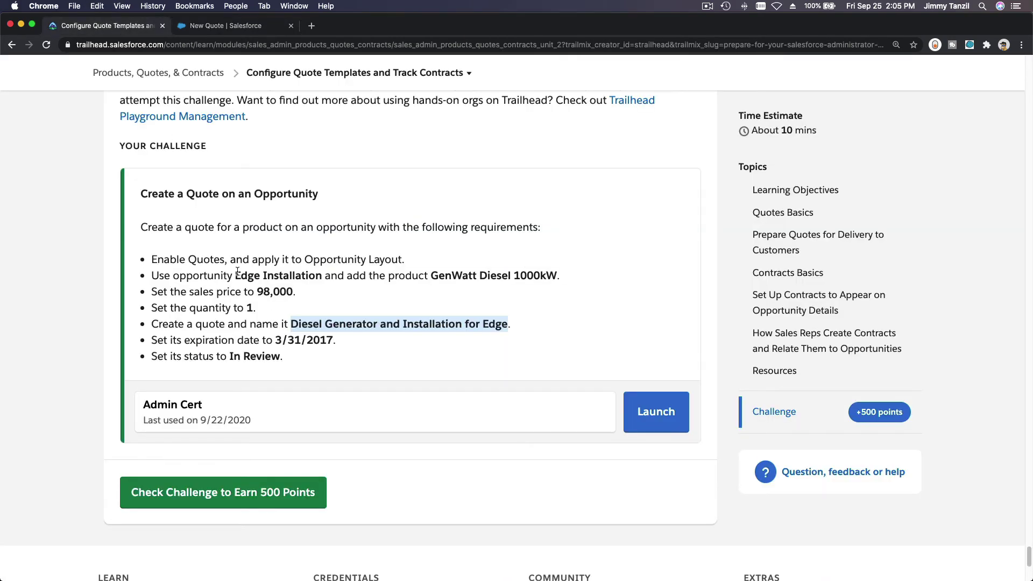
{"action": "left_click_drag", "start_coordinate": [276, 341], "coordinate": [329, 340]}
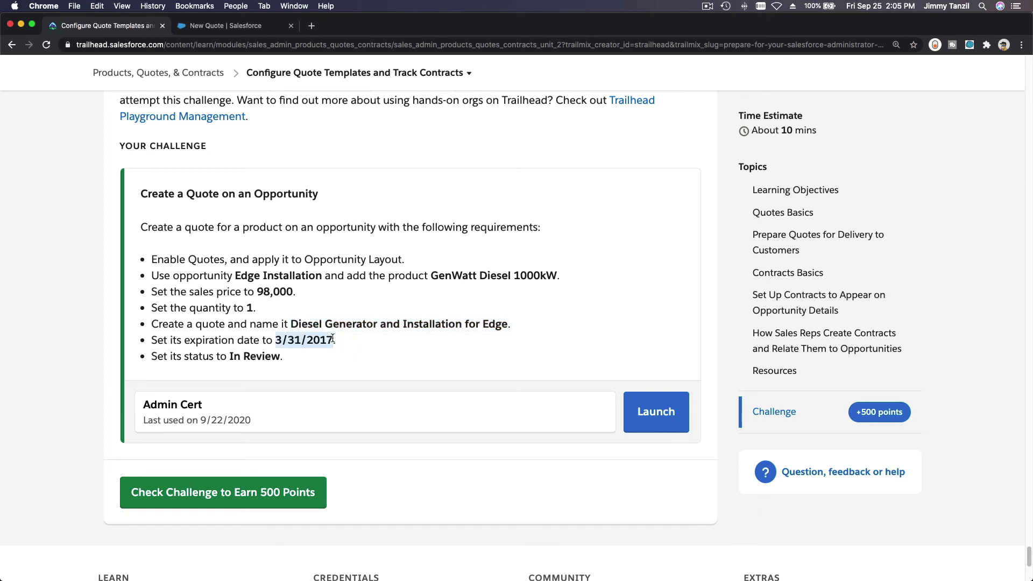
{"action": "left_click", "coordinate": [234, 24]}
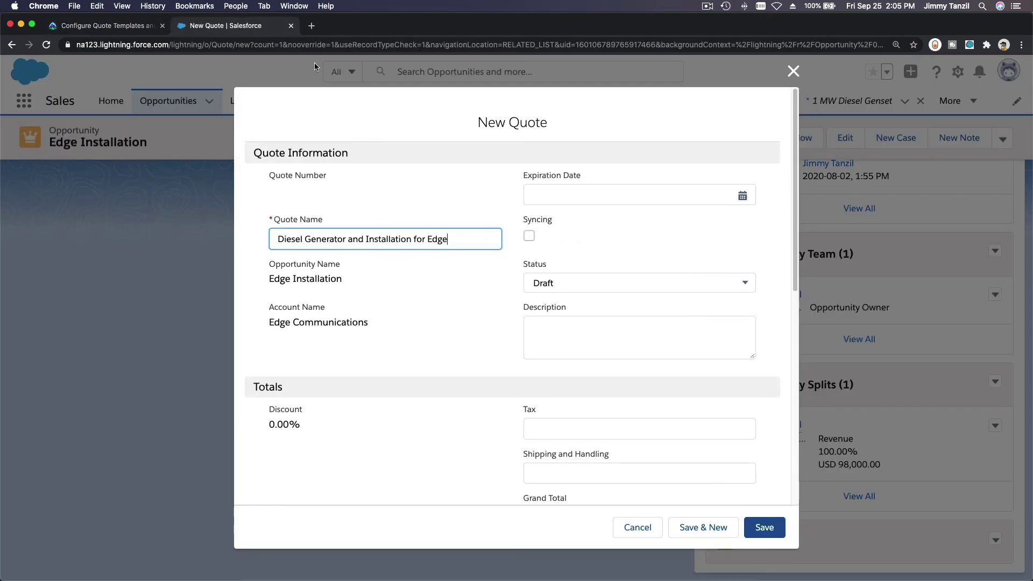
{"action": "left_click", "coordinate": [592, 194]}
{"action": "type", "text": "3/31/2017"}
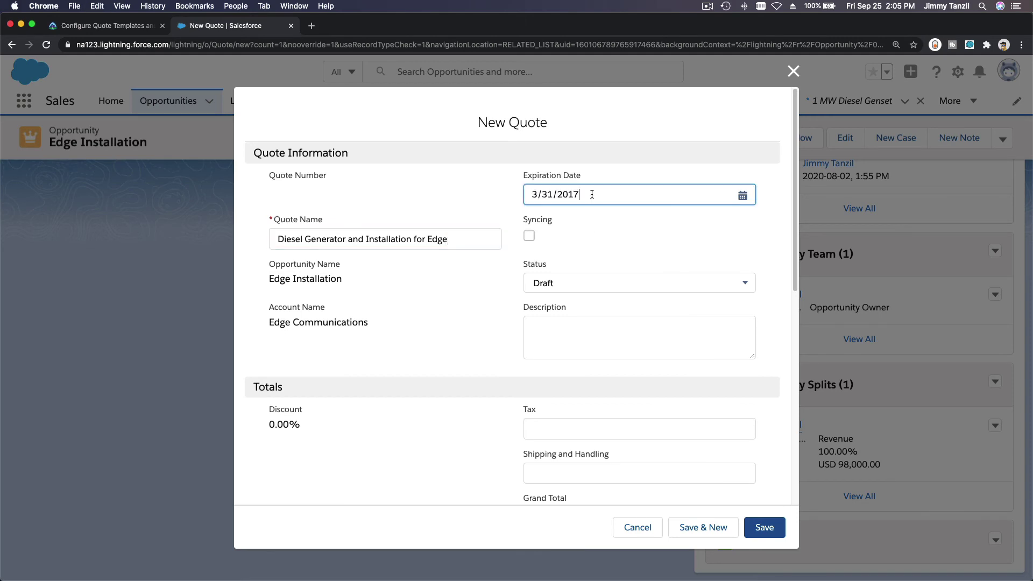
{"action": "left_click", "coordinate": [600, 232]}
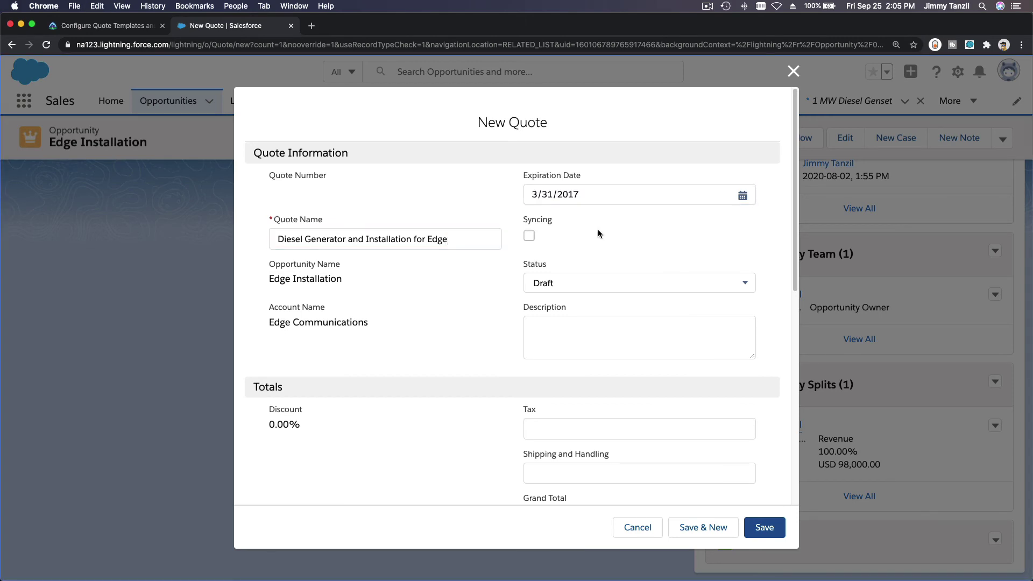
Recheck the required status in the challenge, set the quote's status to In Review, and try to save the quote.
{"action": "left_click", "coordinate": [614, 285]}
{"action": "left_click", "coordinate": [131, 26]}
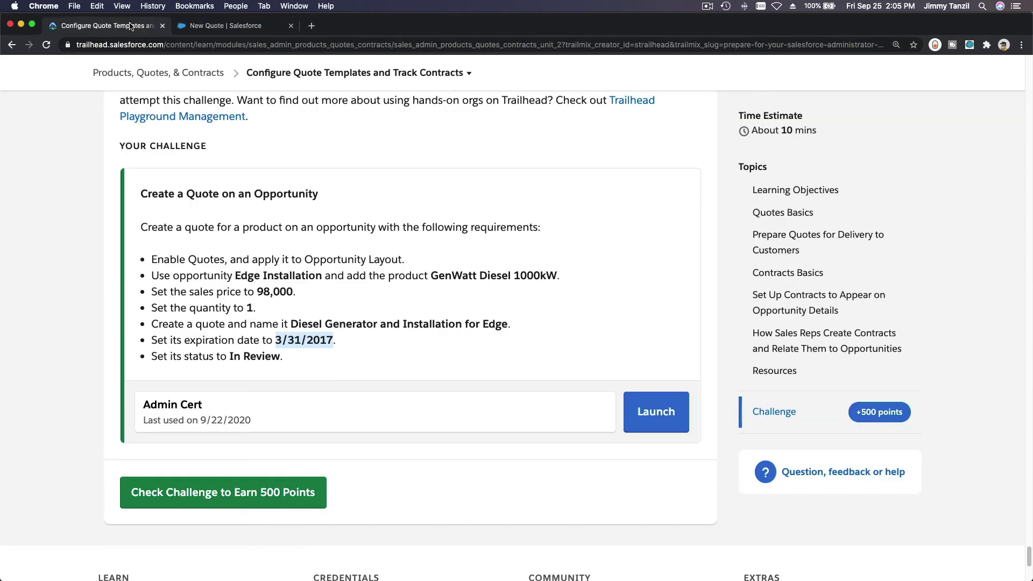
{"action": "left_click", "coordinate": [220, 28]}
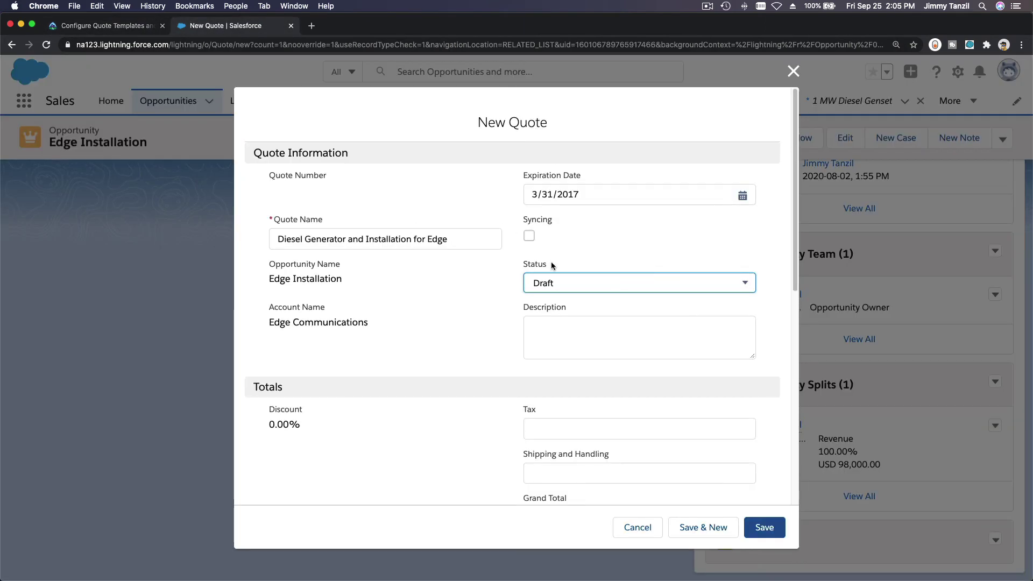
{"action": "left_click", "coordinate": [564, 284]}
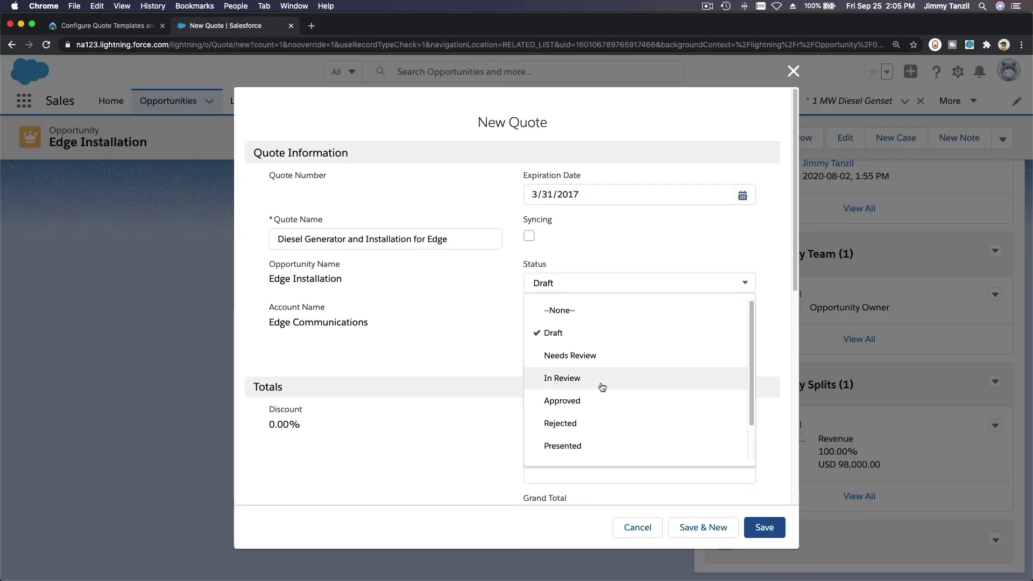
{"action": "left_click", "coordinate": [601, 384]}
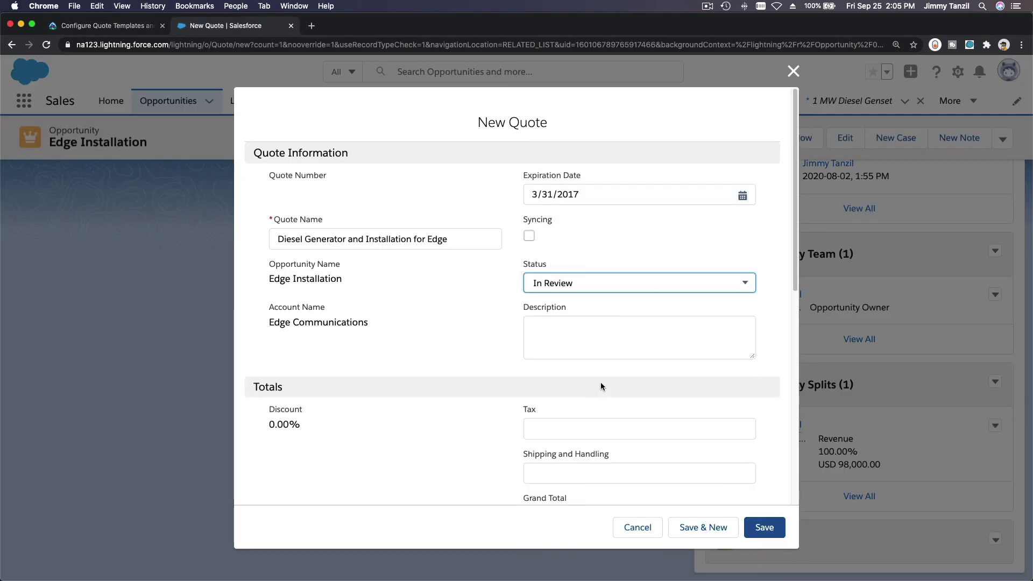
{"action": "left_click", "coordinate": [772, 530]}
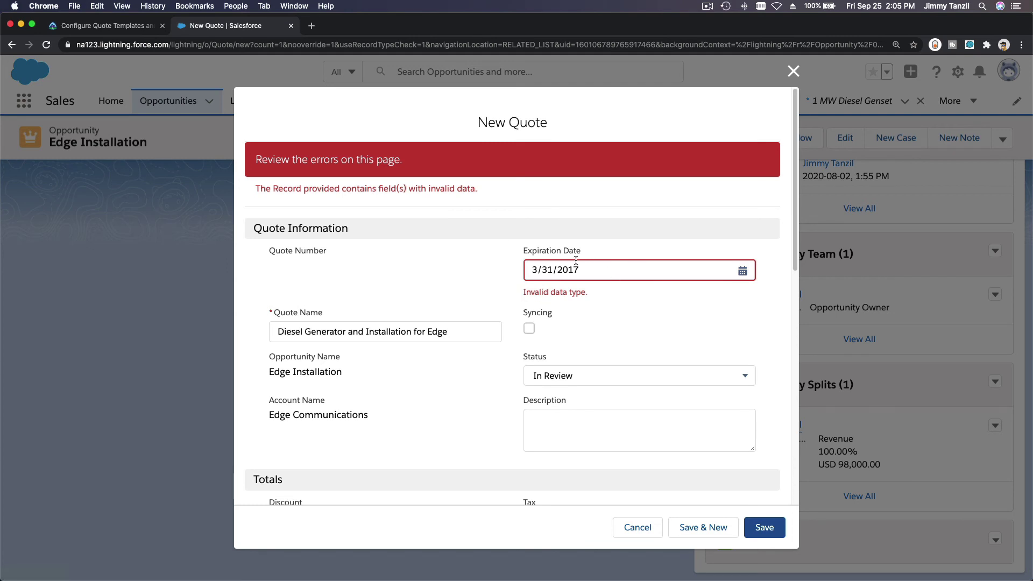
{"action": "left_click", "coordinate": [600, 275]}
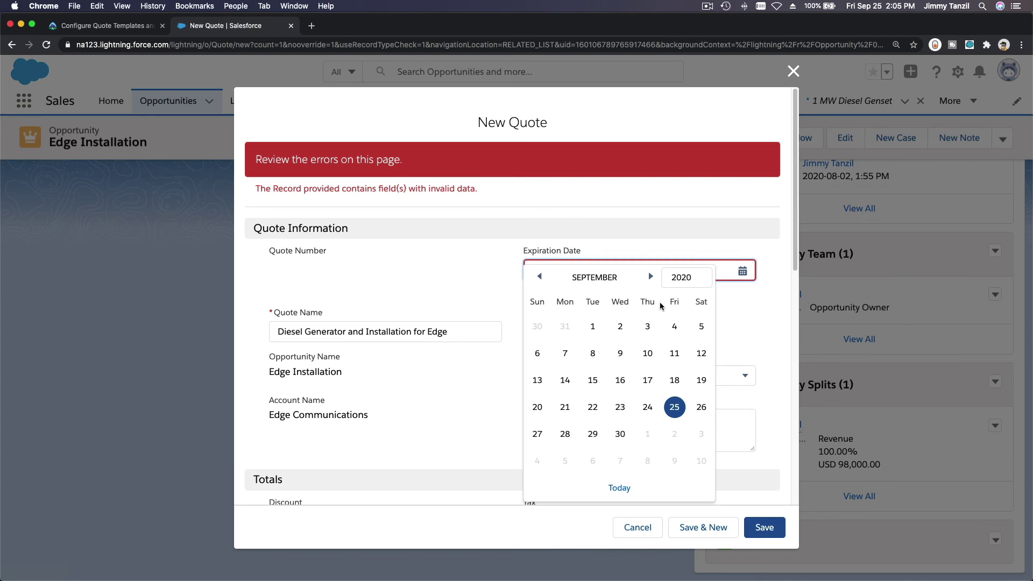
{"action": "left_click", "coordinate": [698, 282]}
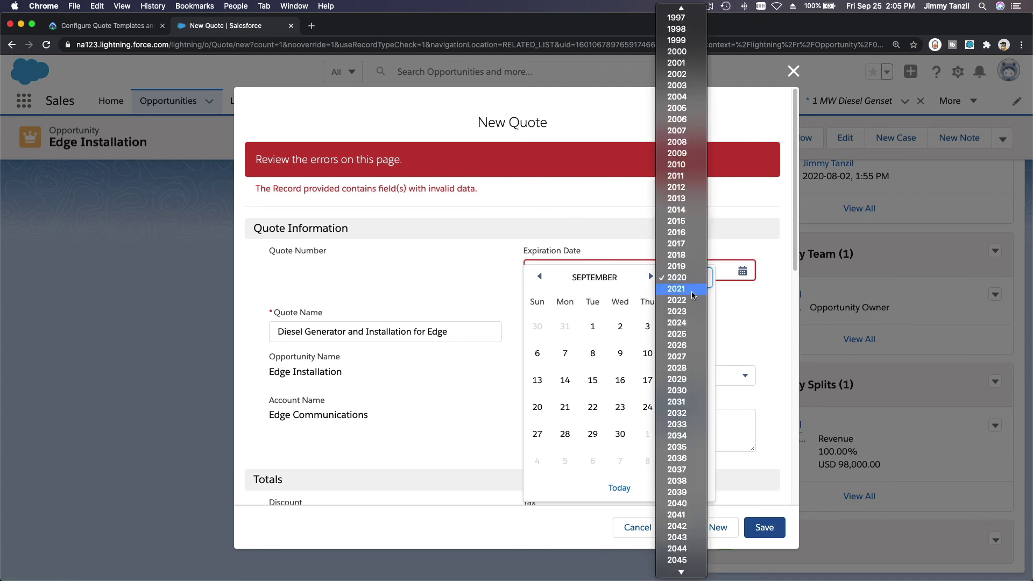
{"action": "left_click", "coordinate": [694, 295]}
{"action": "left_click", "coordinate": [728, 312]}
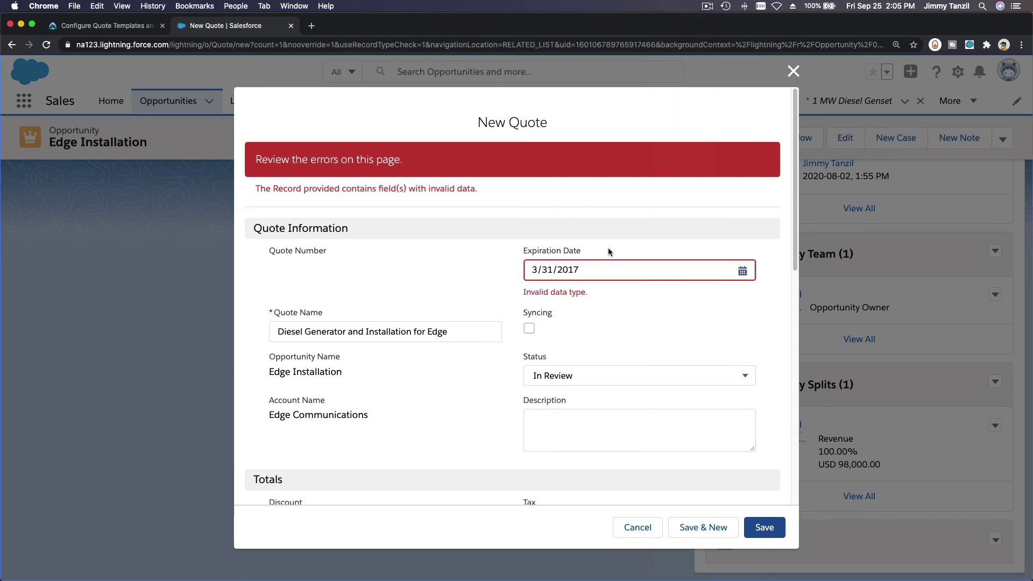
Choose September 1, 2021 from the calendar as the new quote's expiration date.
{"action": "left_click", "coordinate": [574, 270]}
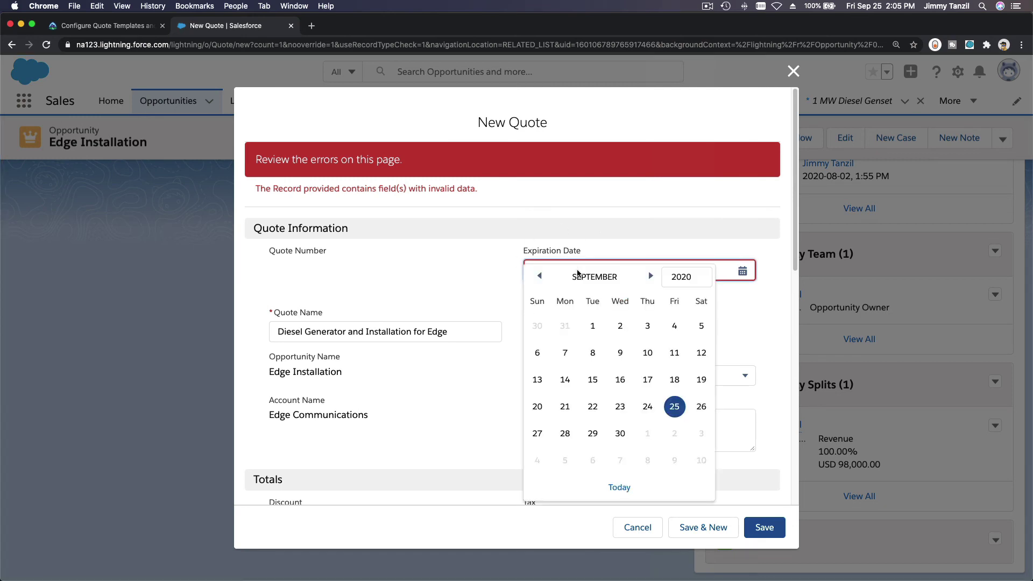
{"action": "left_click", "coordinate": [695, 281]}
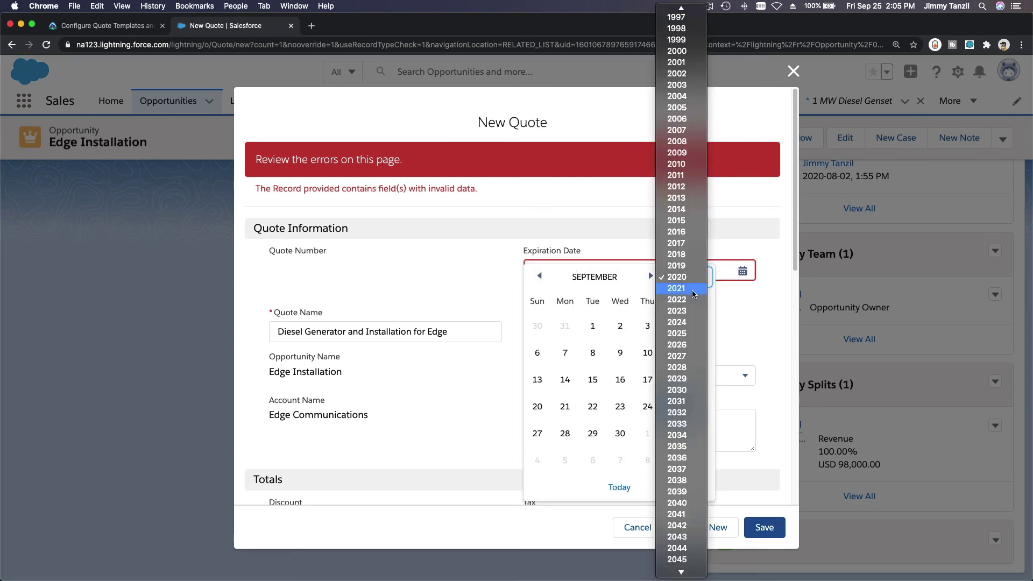
{"action": "left_click", "coordinate": [694, 289]}
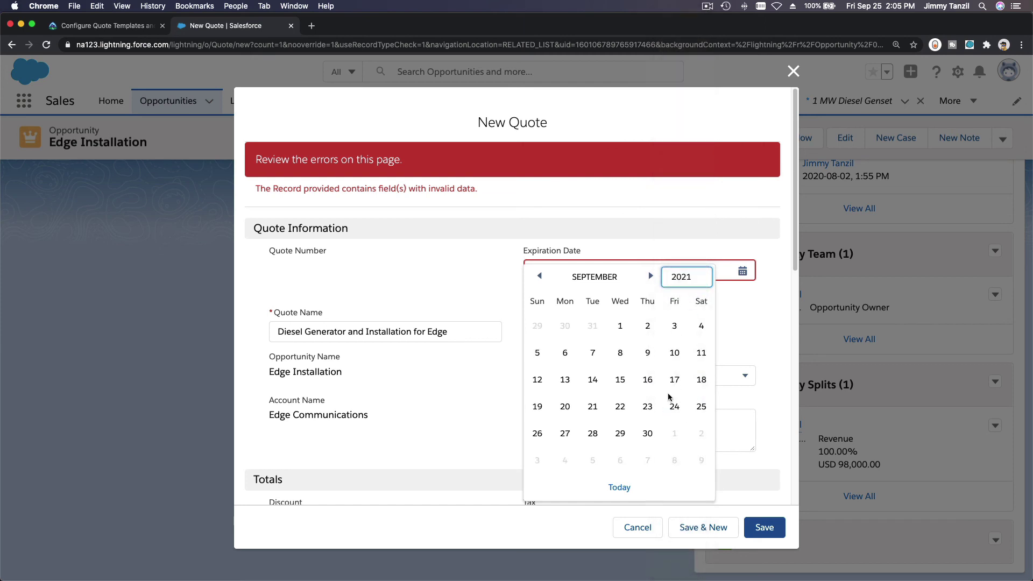
{"action": "left_click", "coordinate": [620, 327]}
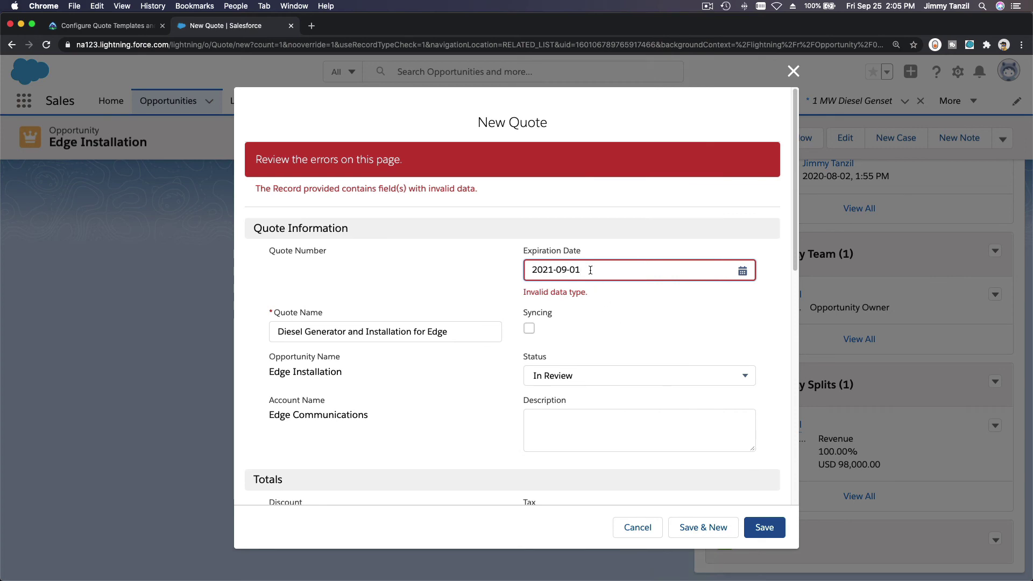
{"action": "left_click", "coordinate": [550, 270]}
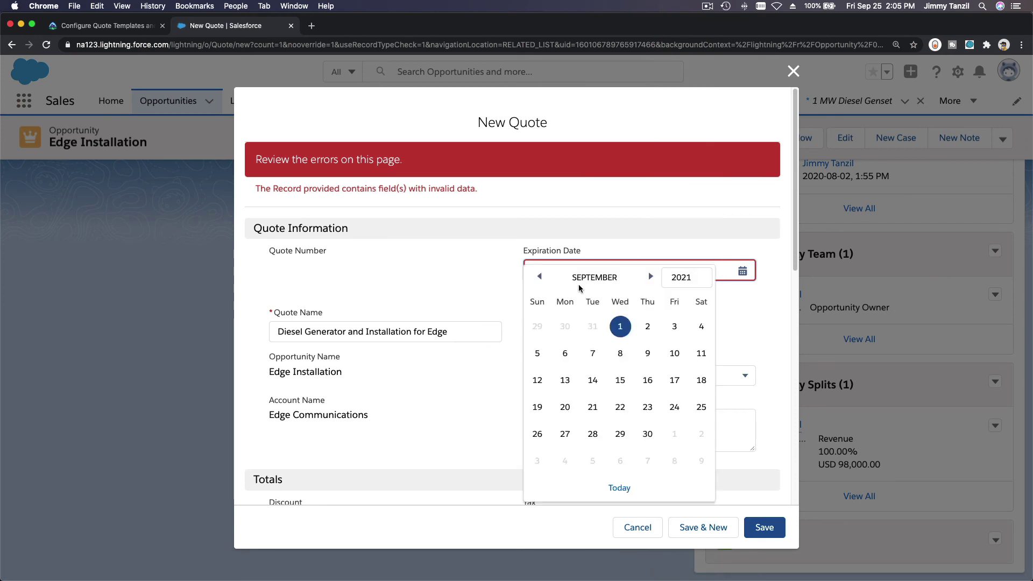
{"action": "left_click", "coordinate": [601, 232]}
Recheck the required date in the Trailhead challenge and choose March 31, 2017 from the calendar as the quote's expiration date.
{"action": "left_click", "coordinate": [605, 273]}
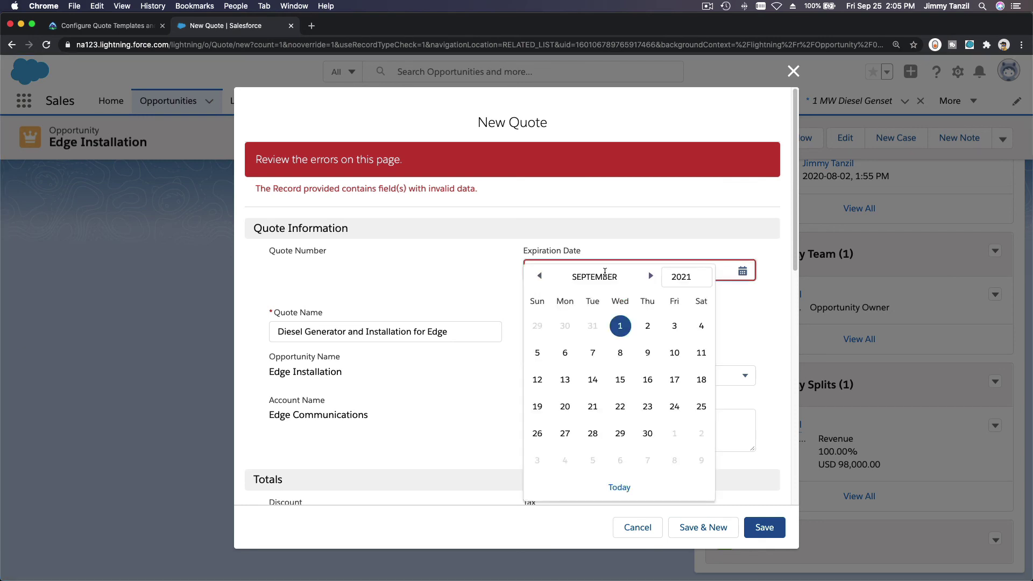
{"action": "left_click", "coordinate": [698, 283]}
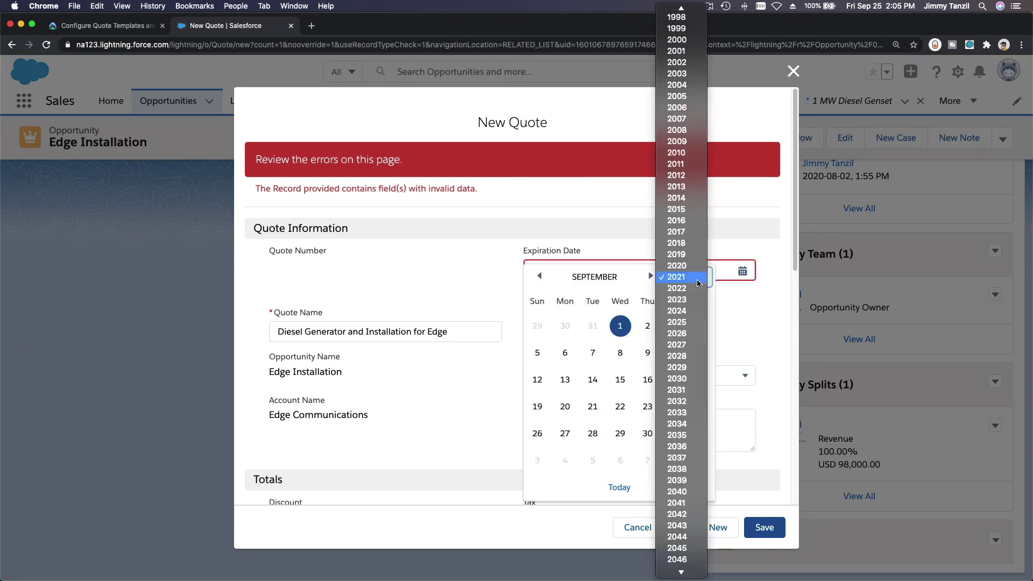
{"action": "left_click", "coordinate": [689, 235]}
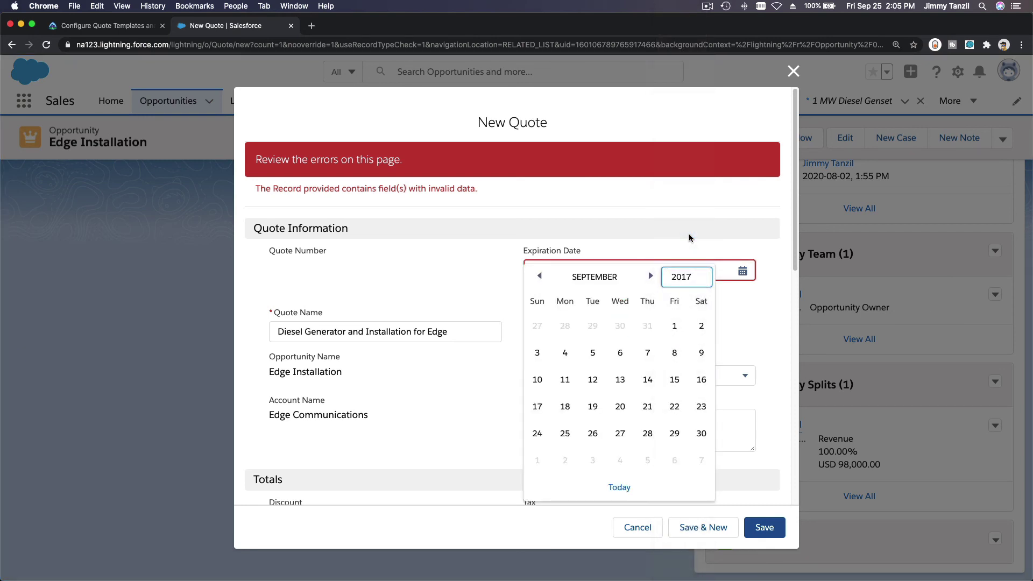
{"action": "left_click", "coordinate": [107, 27]}
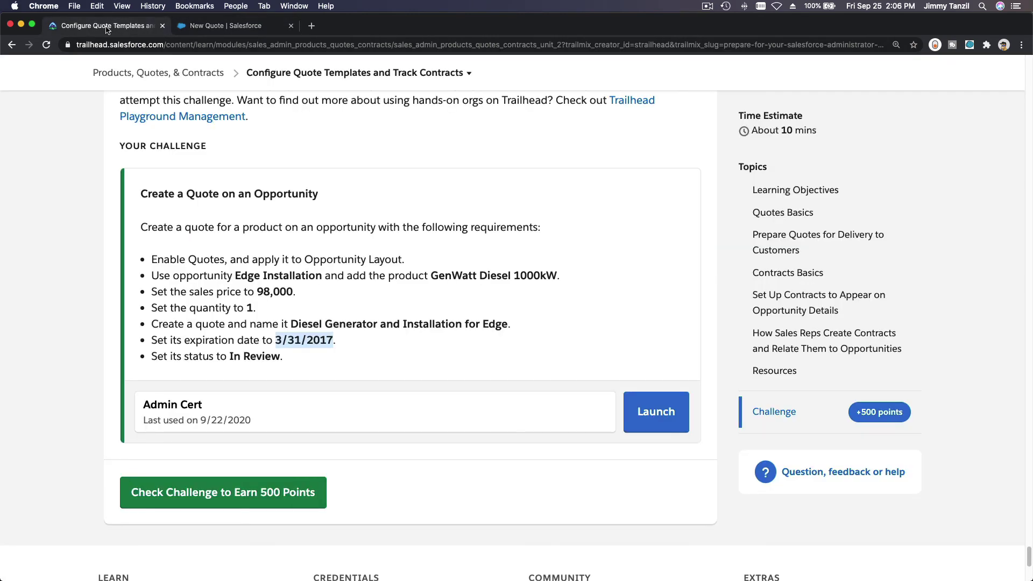
{"action": "left_click", "coordinate": [217, 25]}
{"action": "left_click", "coordinate": [541, 277]}
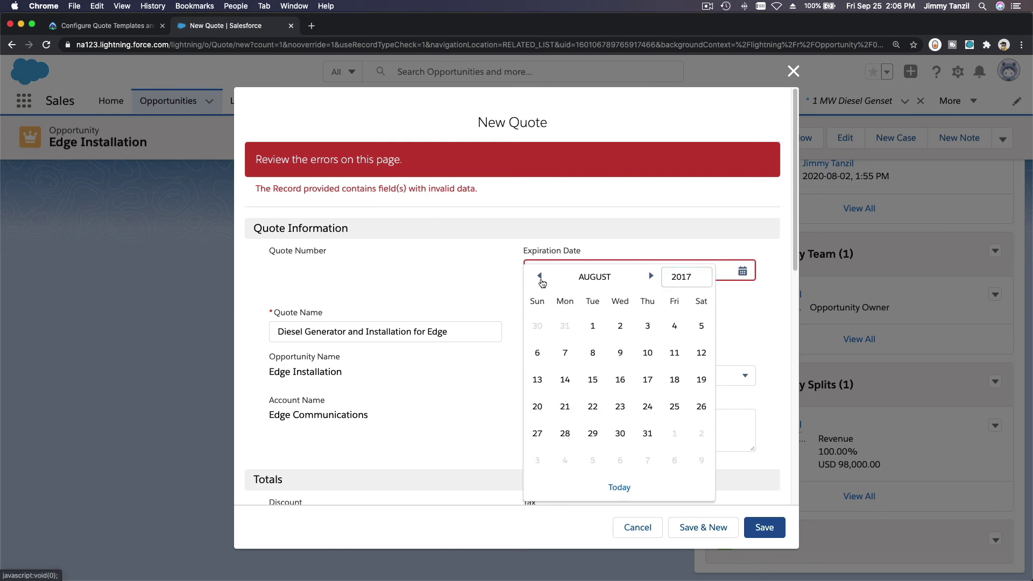
{"action": "left_click", "coordinate": [540, 278]}
{"action": "left_click", "coordinate": [541, 278]}
{"action": "left_click", "coordinate": [541, 277]}
{"action": "left_click", "coordinate": [541, 278]}
{"action": "left_click", "coordinate": [541, 278]}
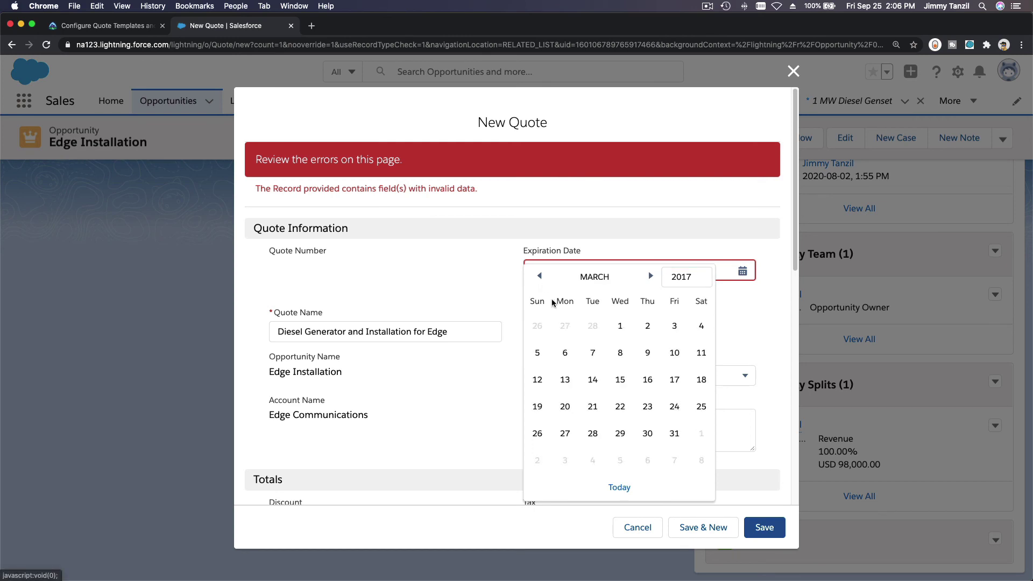
{"action": "left_click", "coordinate": [674, 435]}
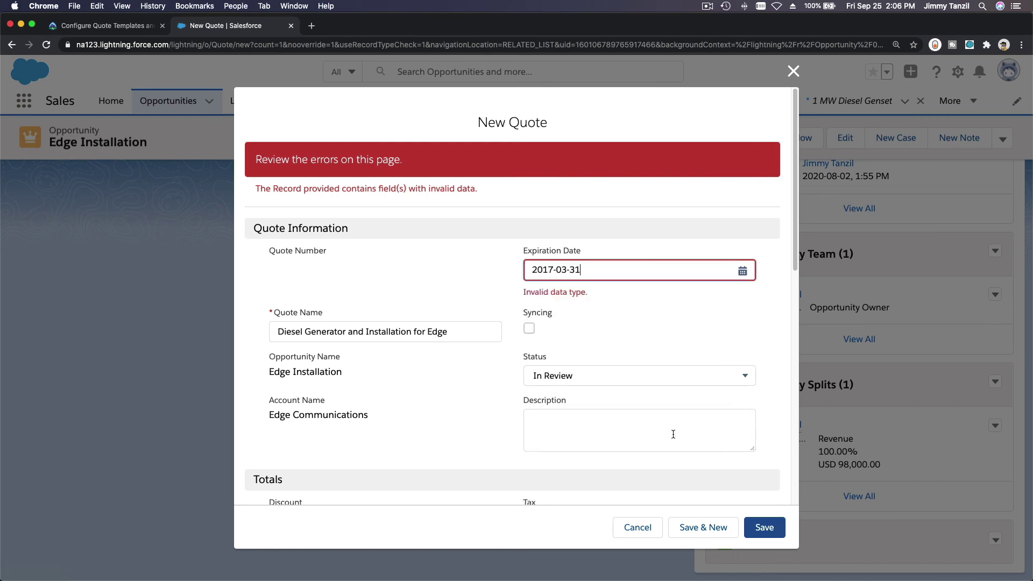
Save the new quote and check its entry among the Edge Installation opportunity's related quotes.
{"action": "left_click", "coordinate": [765, 527]}
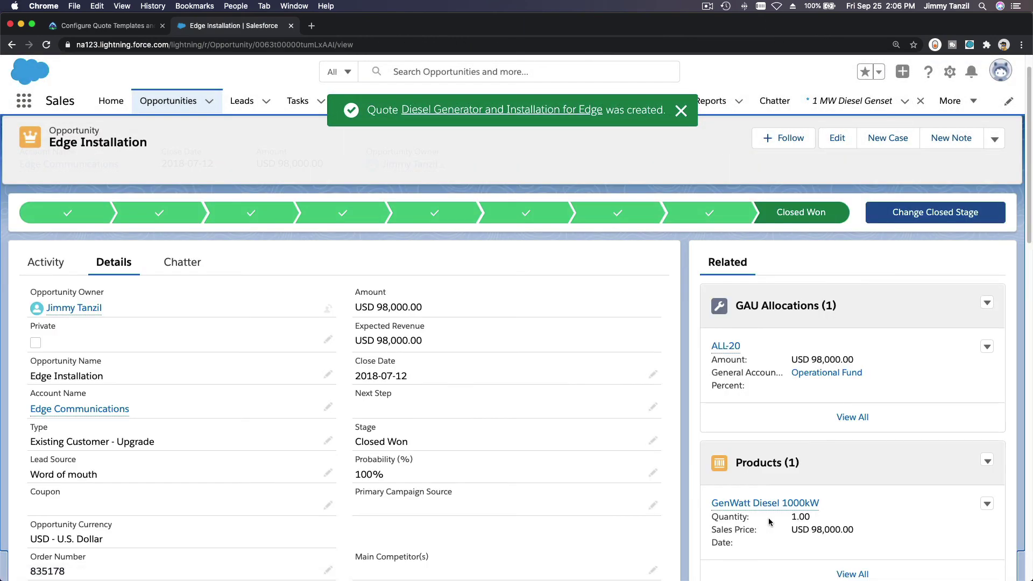
{"action": "scroll", "coordinate": [683, 116], "scroll_direction": "down", "scroll_amount": 10}
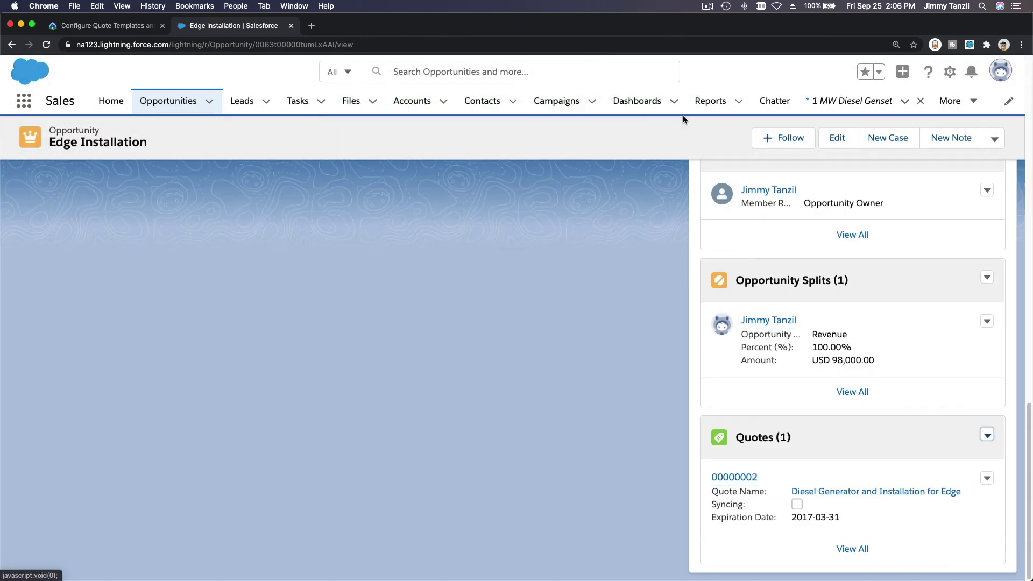
{"action": "scroll", "coordinate": [576, 402], "scroll_direction": "up", "scroll_amount": 15}
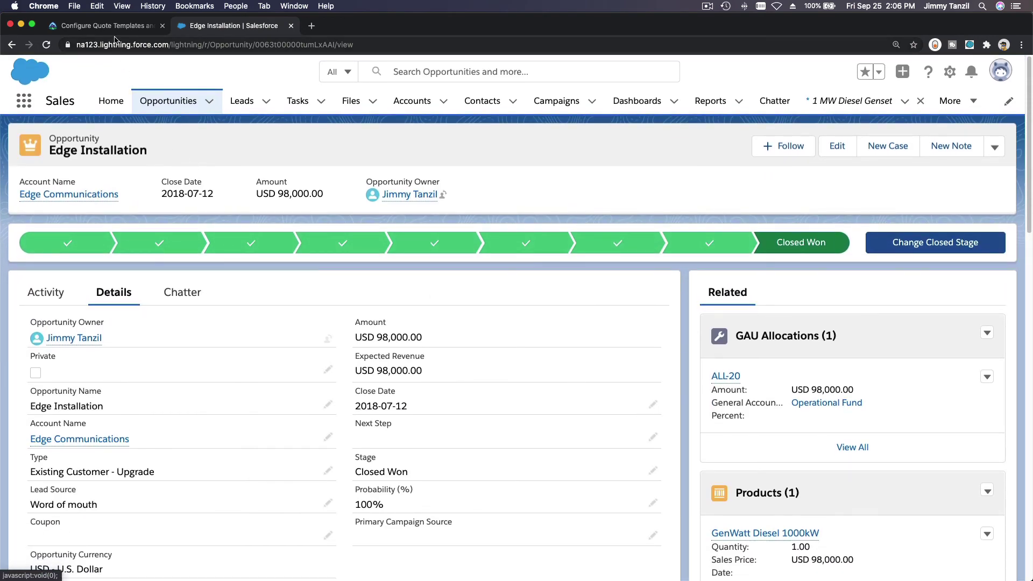
Return to the Trailhead challenge page and submit the challenge for checking to earn 500 points.
{"action": "left_click", "coordinate": [85, 25]}
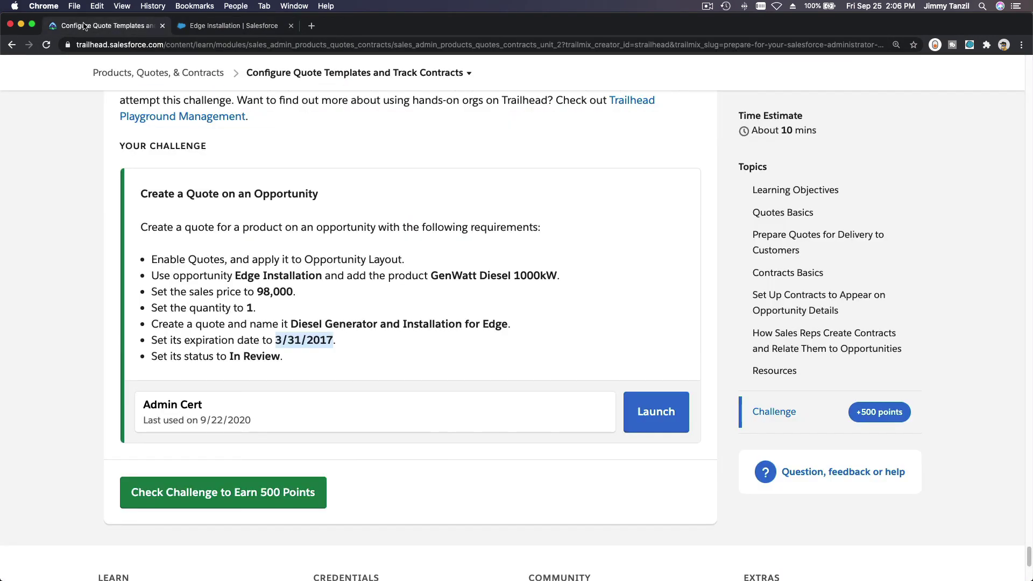
{"action": "left_click", "coordinate": [240, 374]}
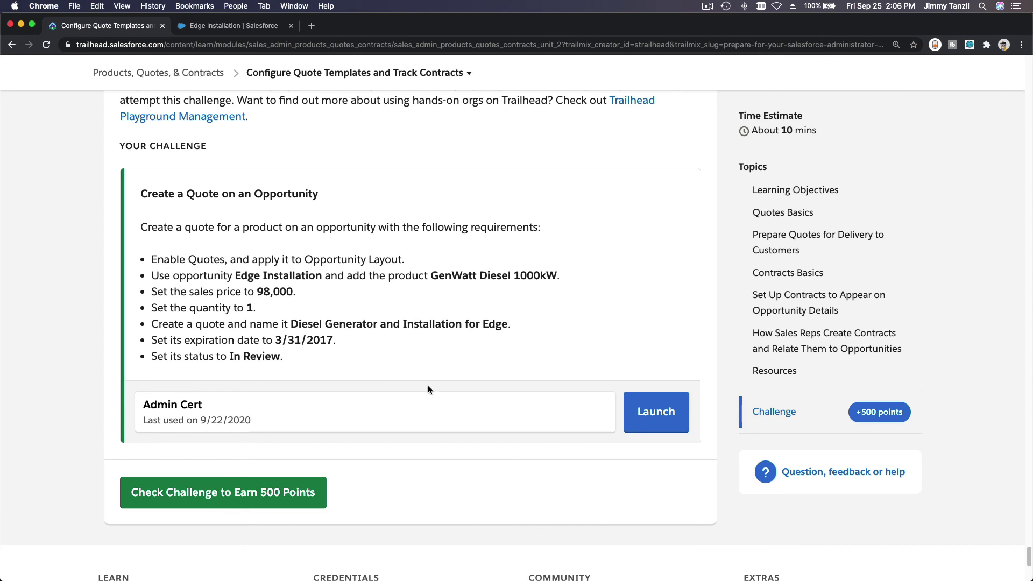
{"action": "left_click", "coordinate": [296, 499]}
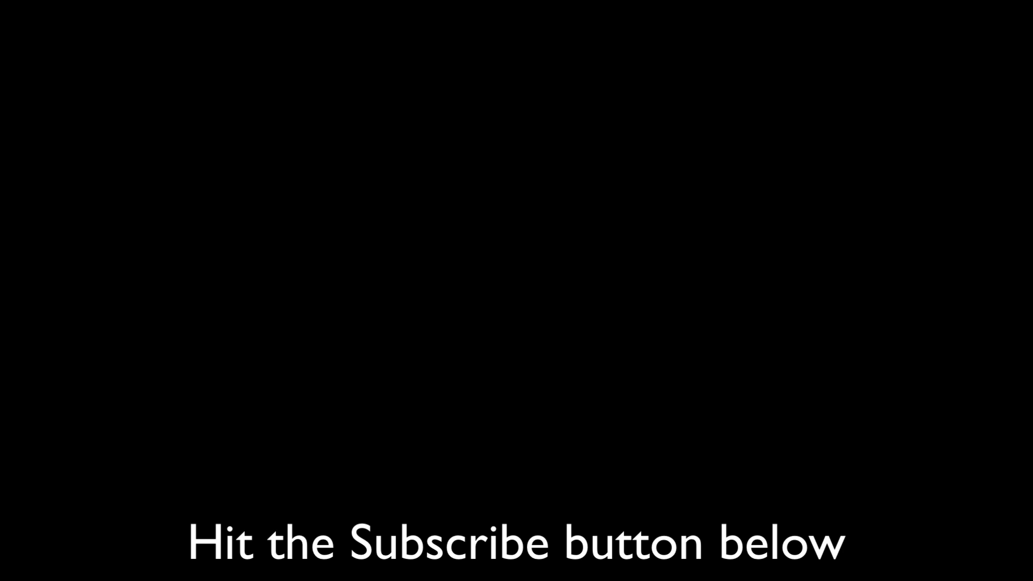
{"action": "scroll", "coordinate": [958, 246], "scroll_direction": "down", "scroll_amount": 20}
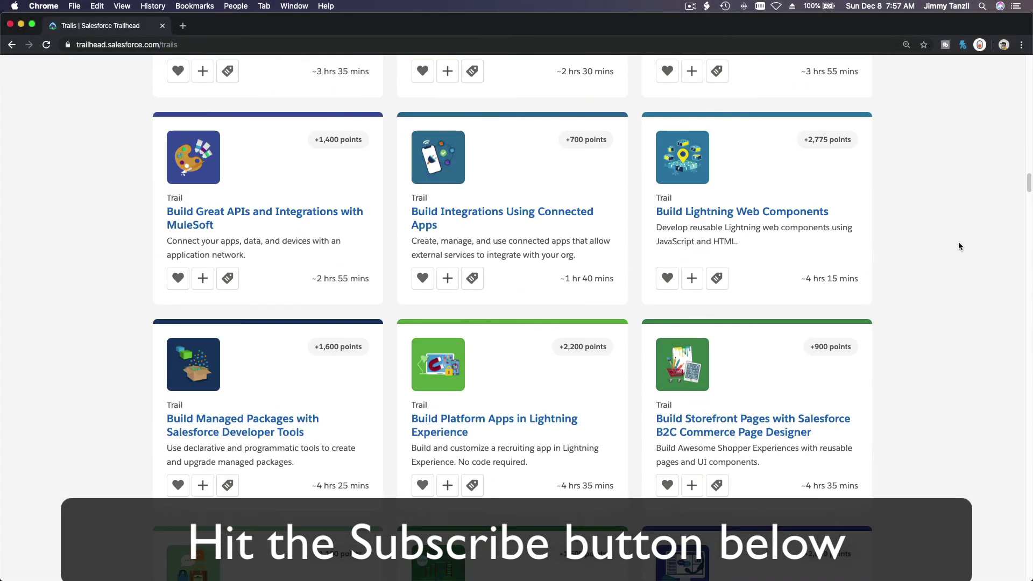
{"action": "scroll", "coordinate": [958, 246], "scroll_direction": "down", "scroll_amount": 15}
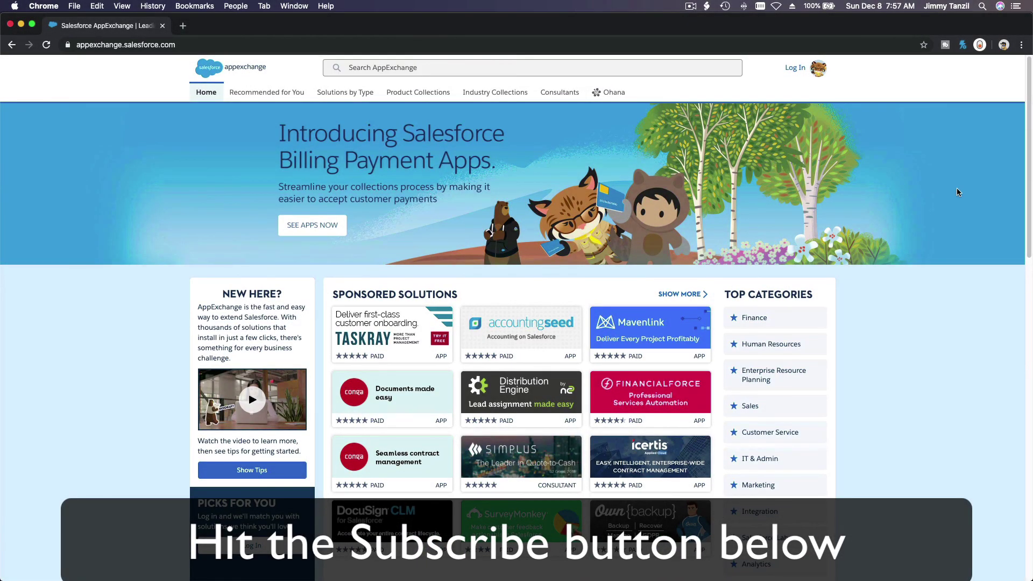
{"action": "scroll", "coordinate": [957, 192], "scroll_direction": "down", "scroll_amount": 10}
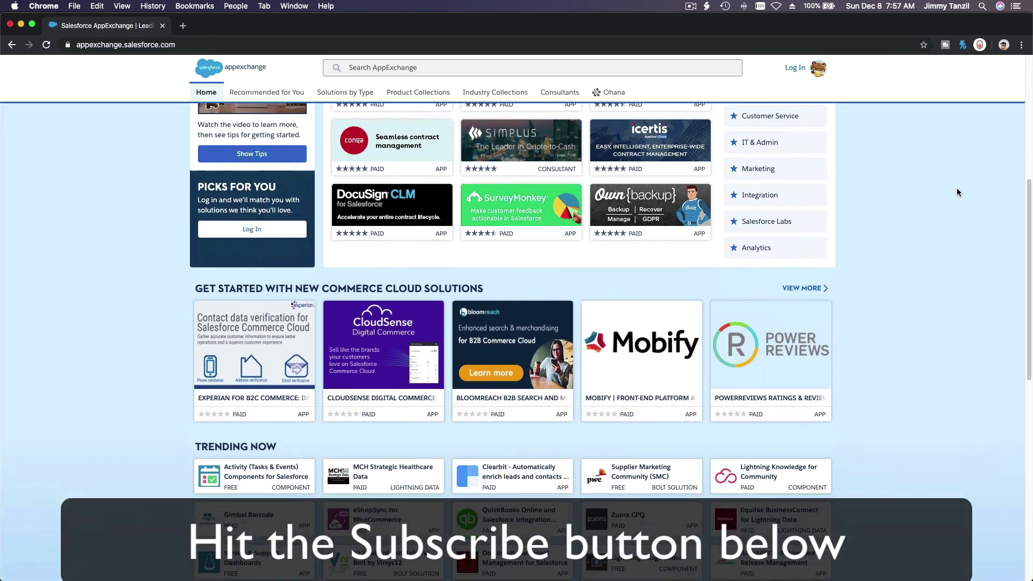
{"action": "scroll", "coordinate": [957, 192], "scroll_direction": "down", "scroll_amount": 5}
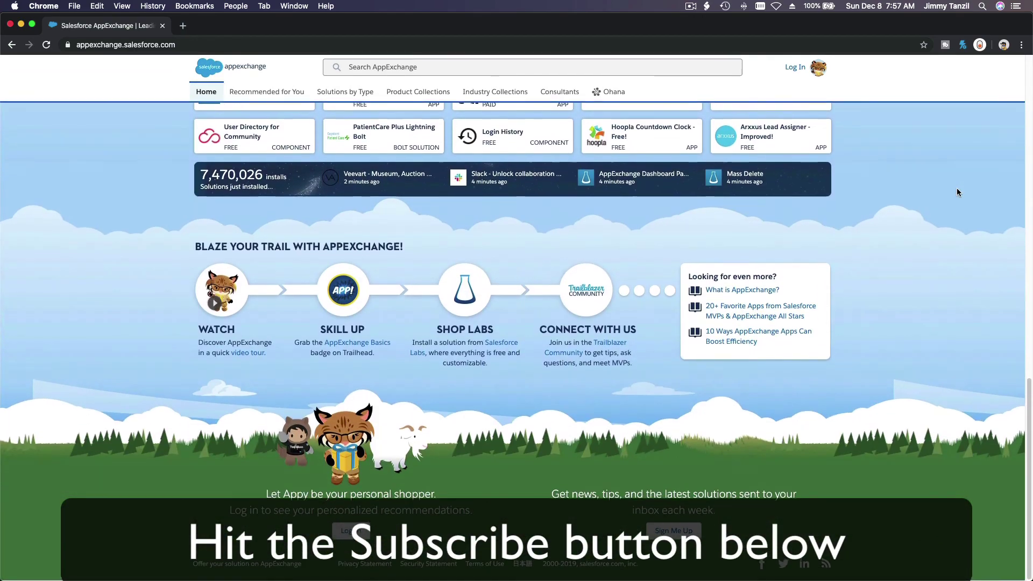